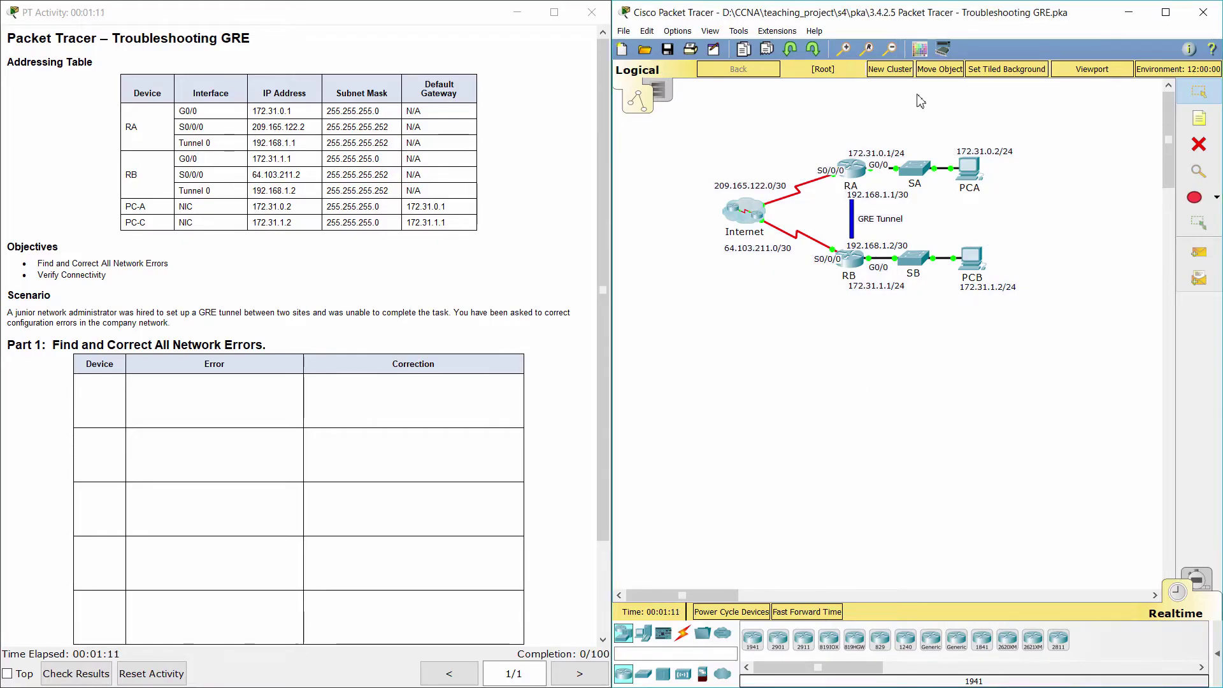
Step: Read the Troubleshooting GRE title, Addressing Table, Scenario and Part 1 heading in the instructions
left_click_drag(113, 40, 279, 30)
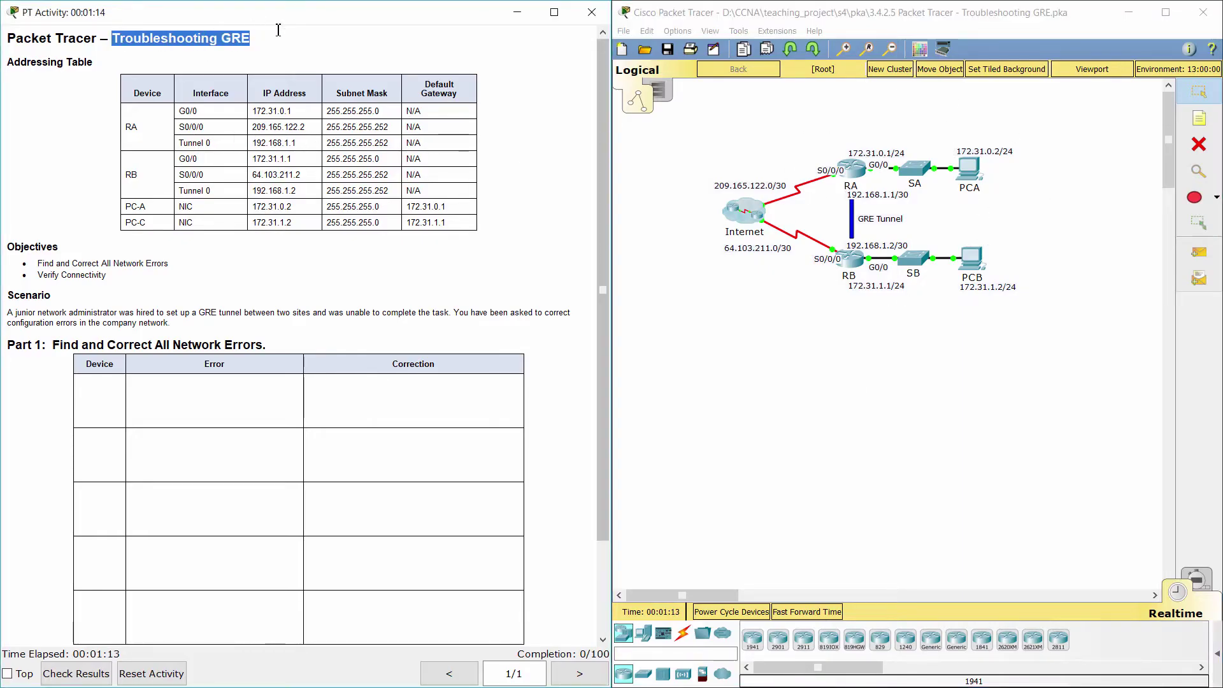
left_click_drag(6, 61, 171, 85)
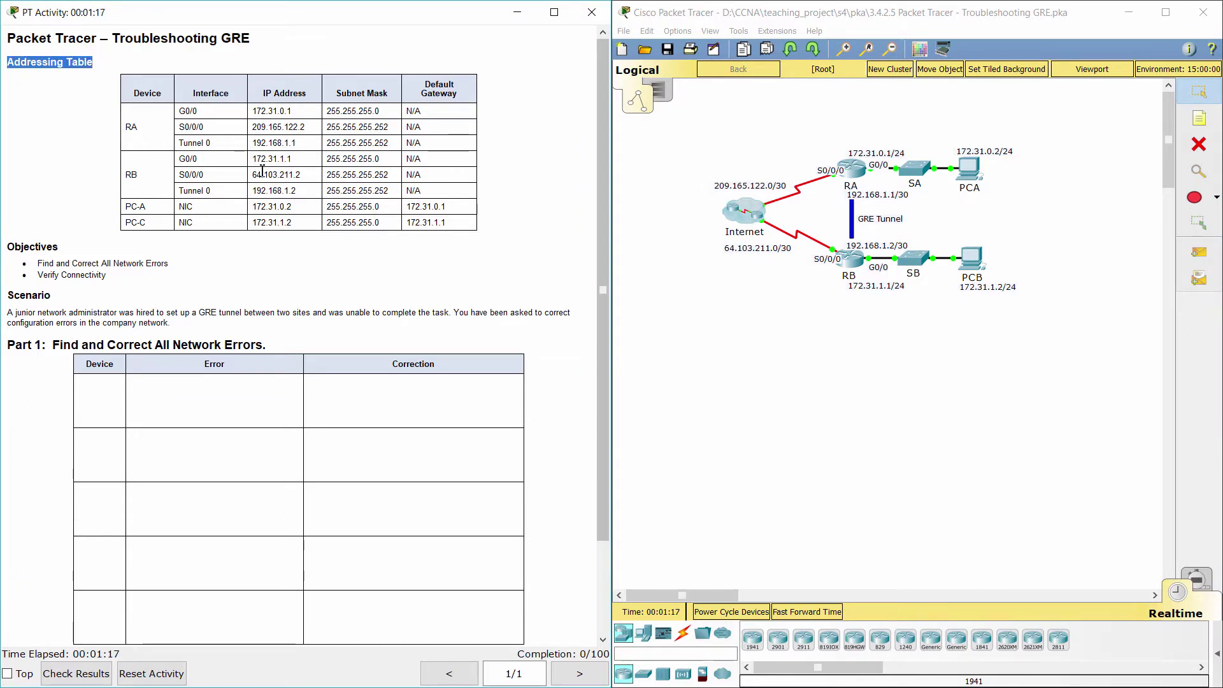
left_click(130, 309)
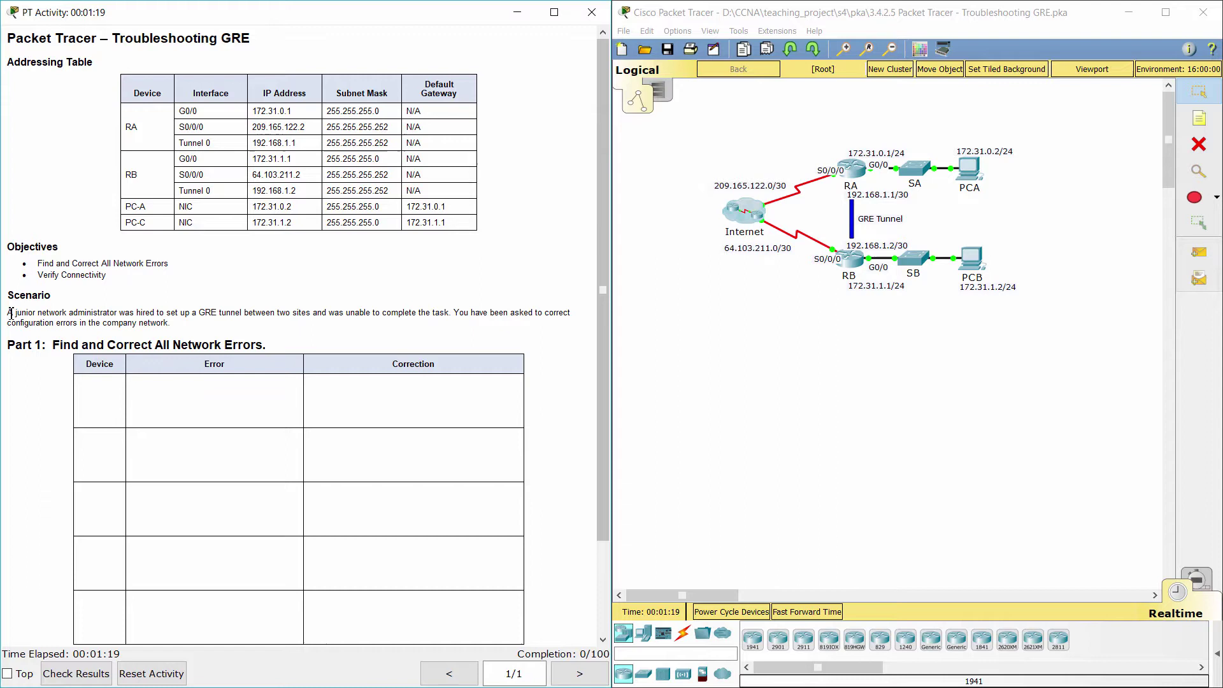
left_click_drag(8, 312, 201, 331)
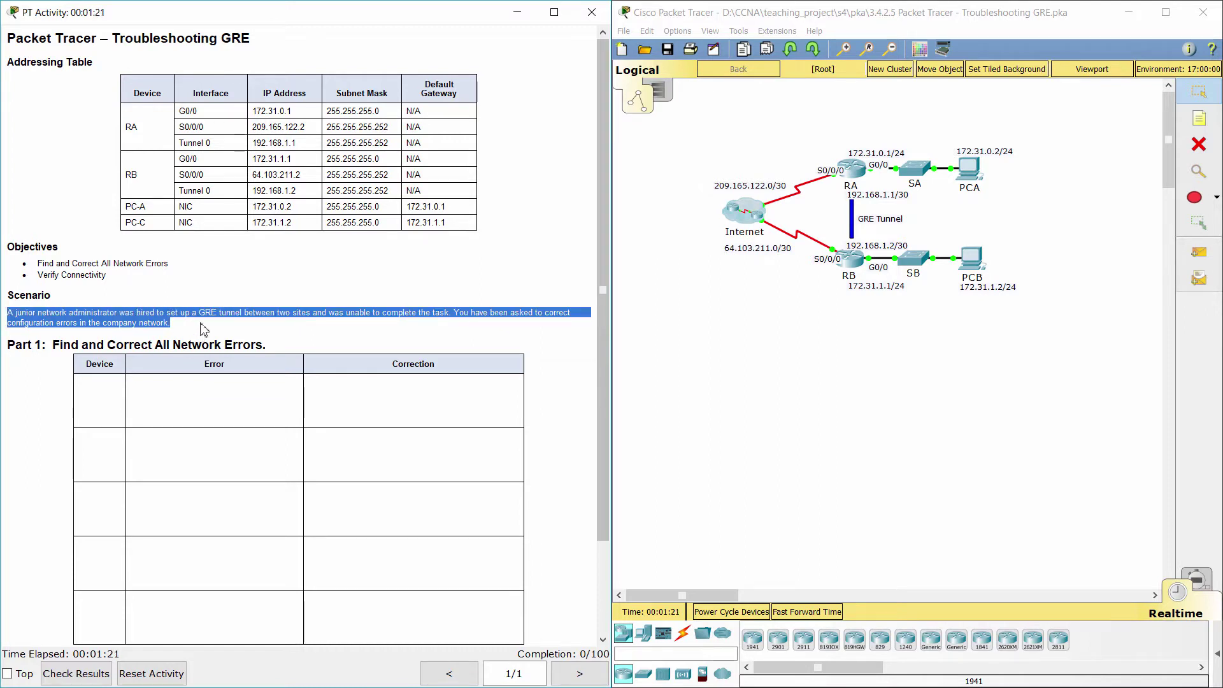
left_click(203, 329)
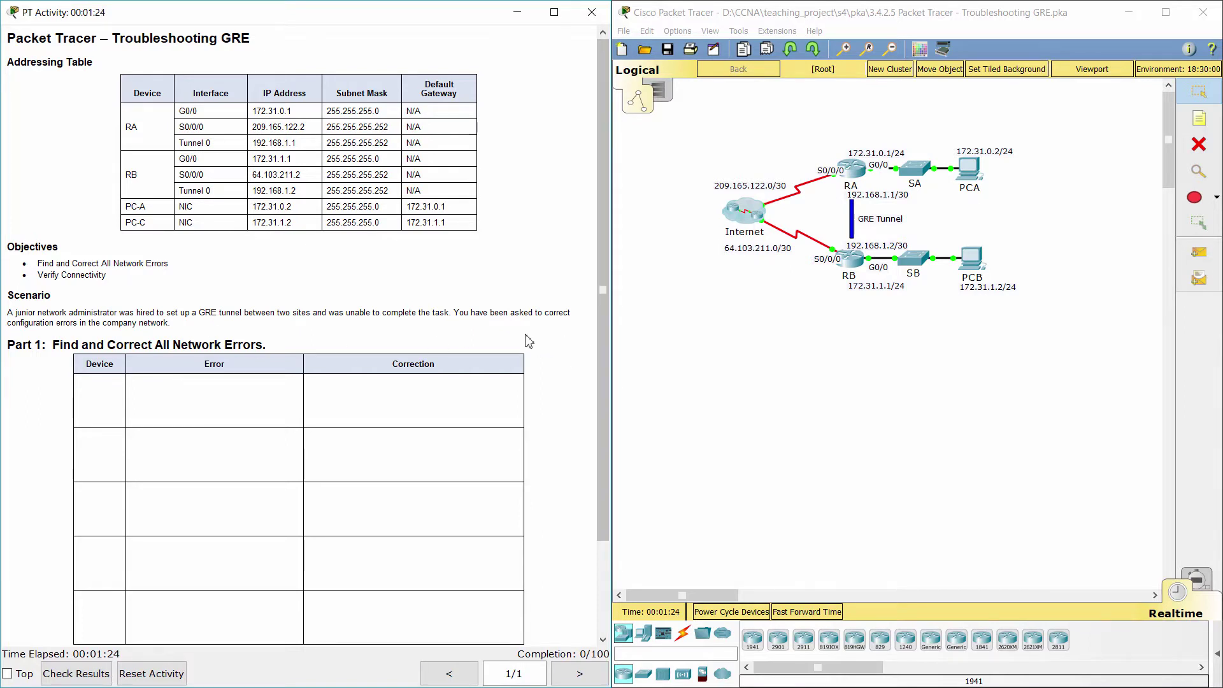
left_click_drag(8, 344, 267, 341)
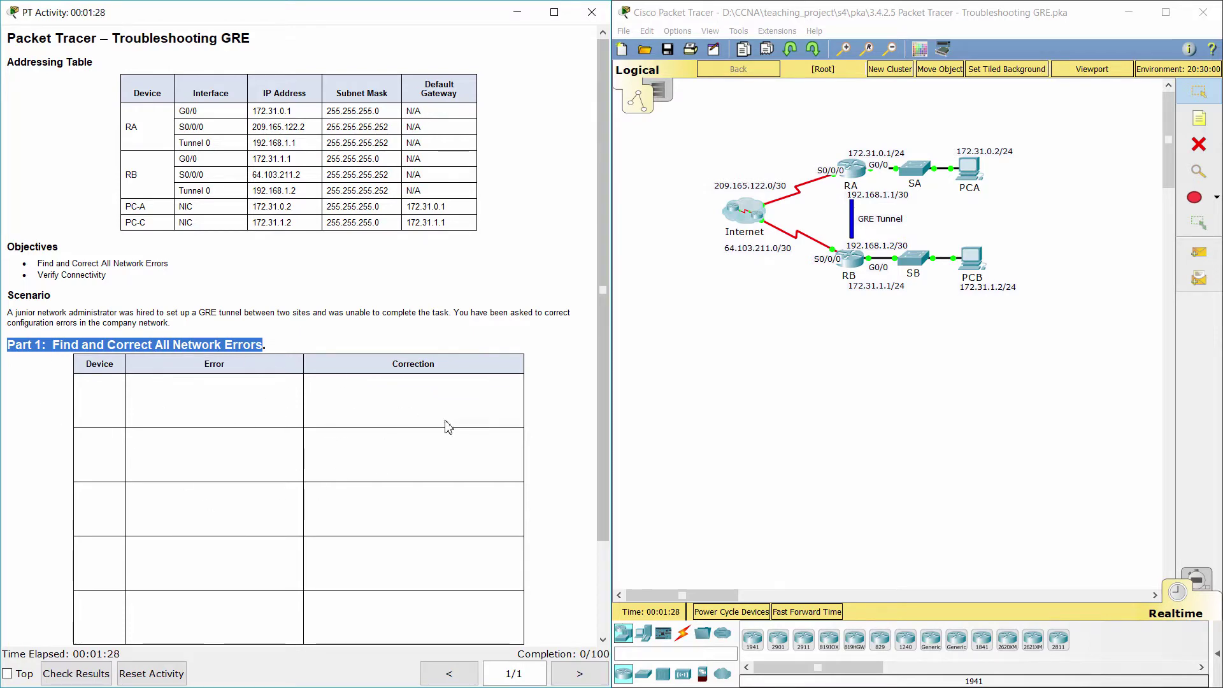
Step: Open router RA's device window from the topology and widen it
left_click(778, 338)
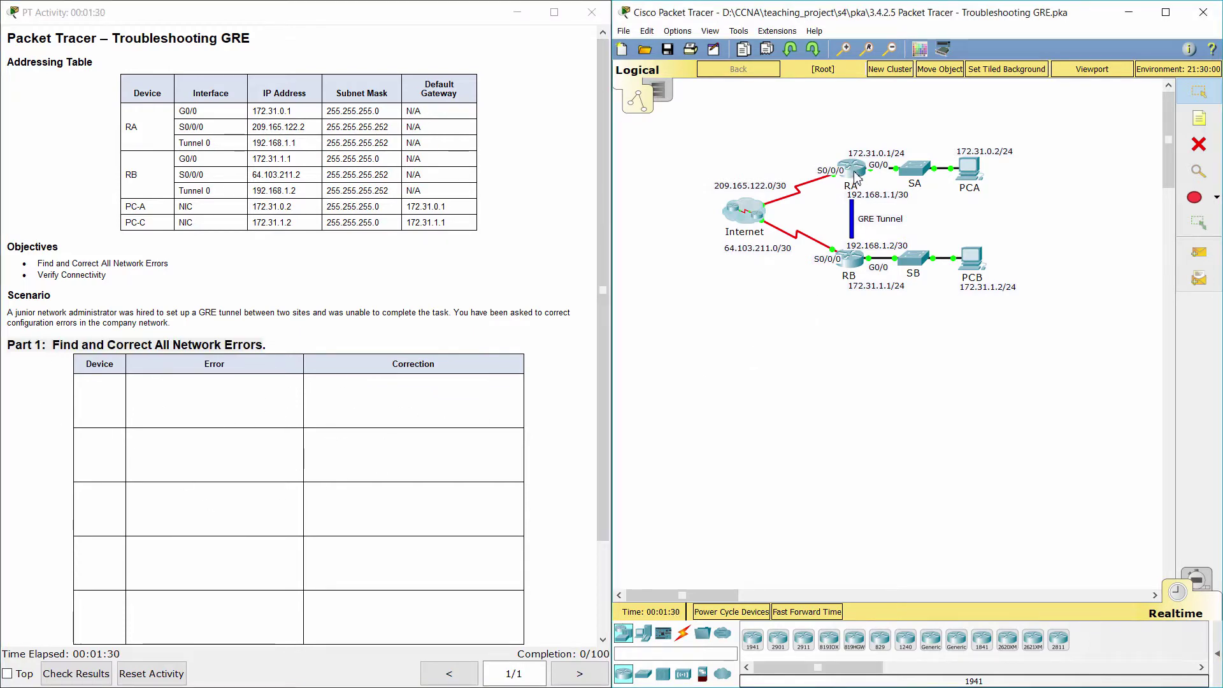
left_click(856, 178)
left_click_drag(820, 144, 969, 132)
Step: On RA's CLI, enter privileged mode and display the running configuration with show run
left_click(576, 97)
key("Return")
type("ena")
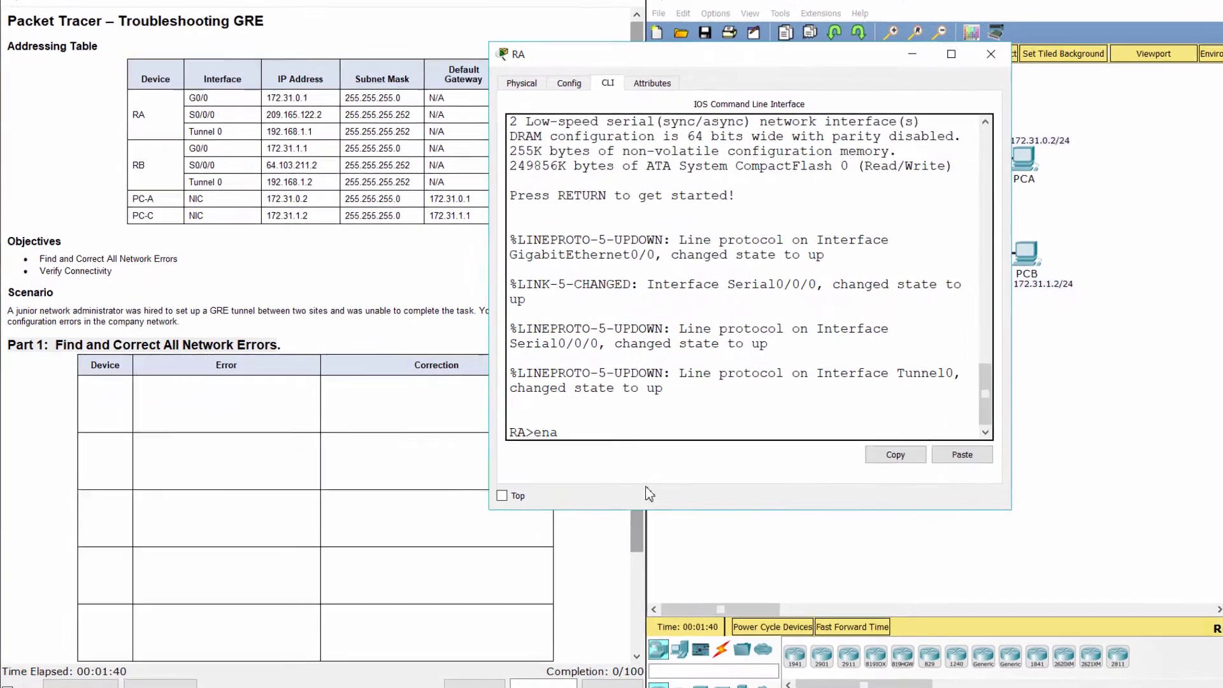
key("Return")
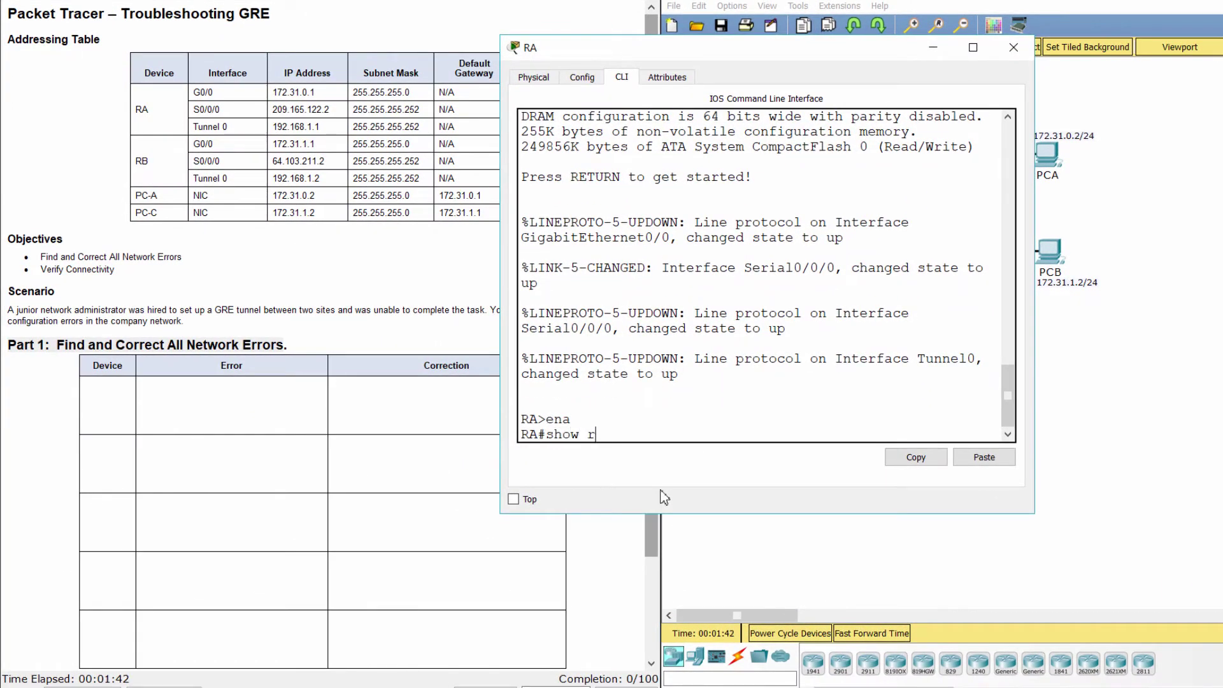
type("show run")
key("Return")
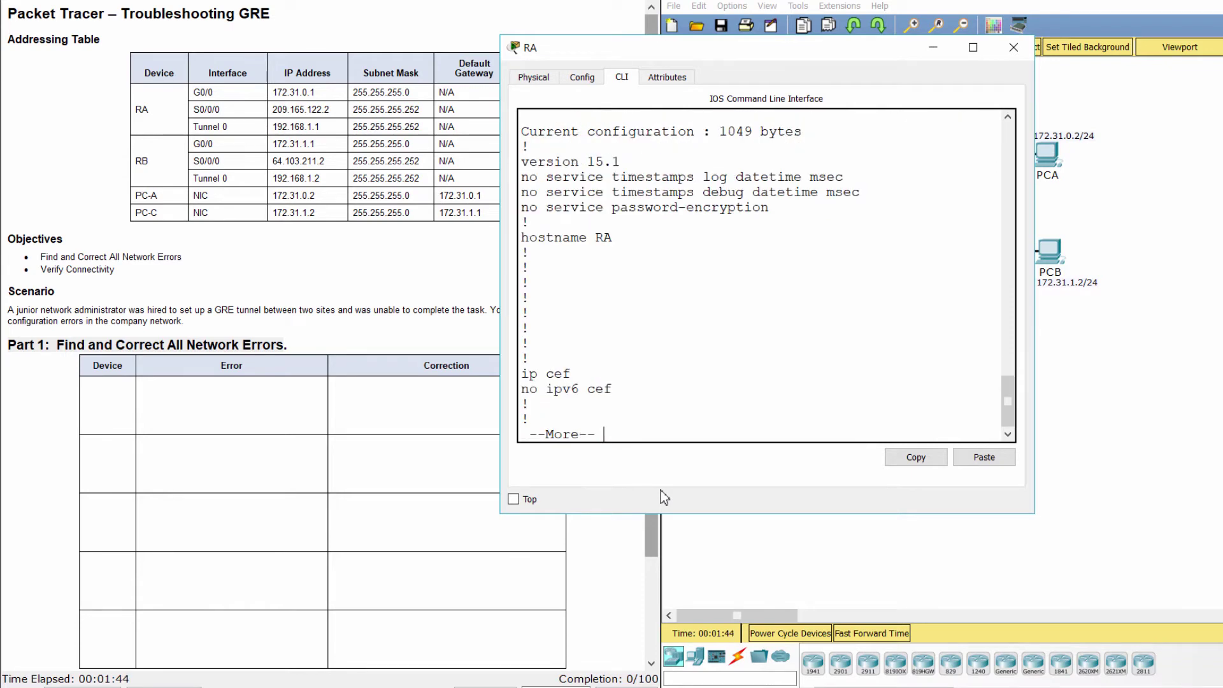
key("space")
key("space")
key("space")
key("space")
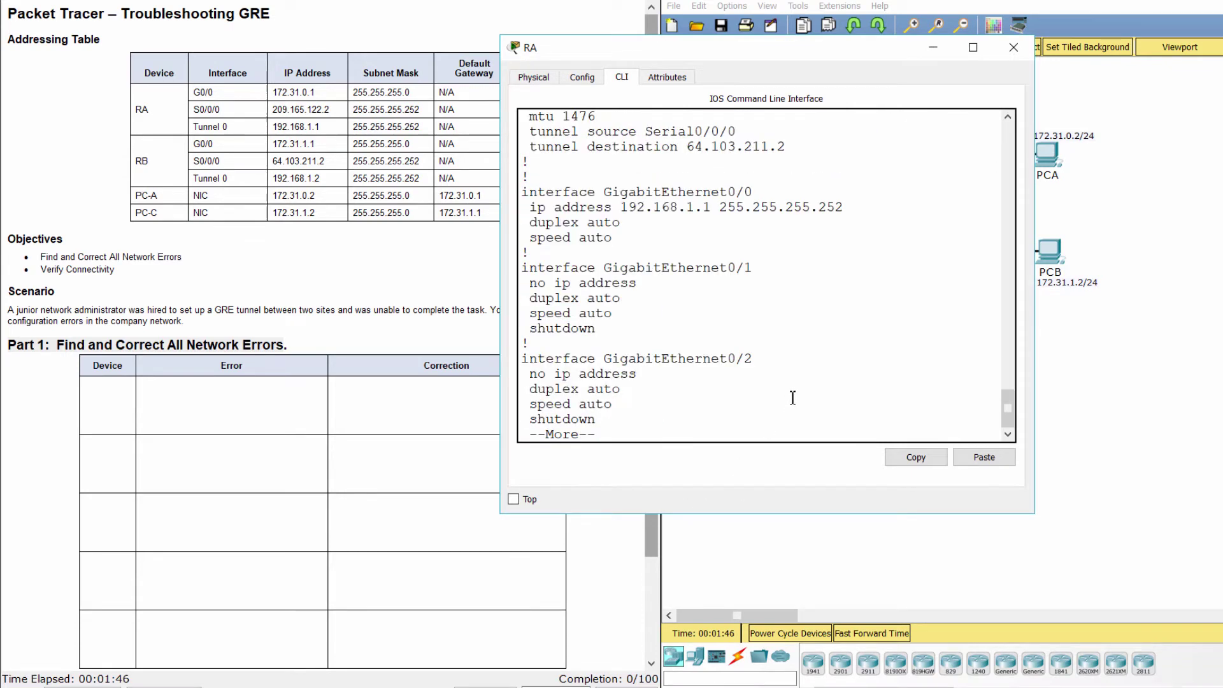
scroll(707, 361, "up", 7)
scroll(707, 361, "up", 8)
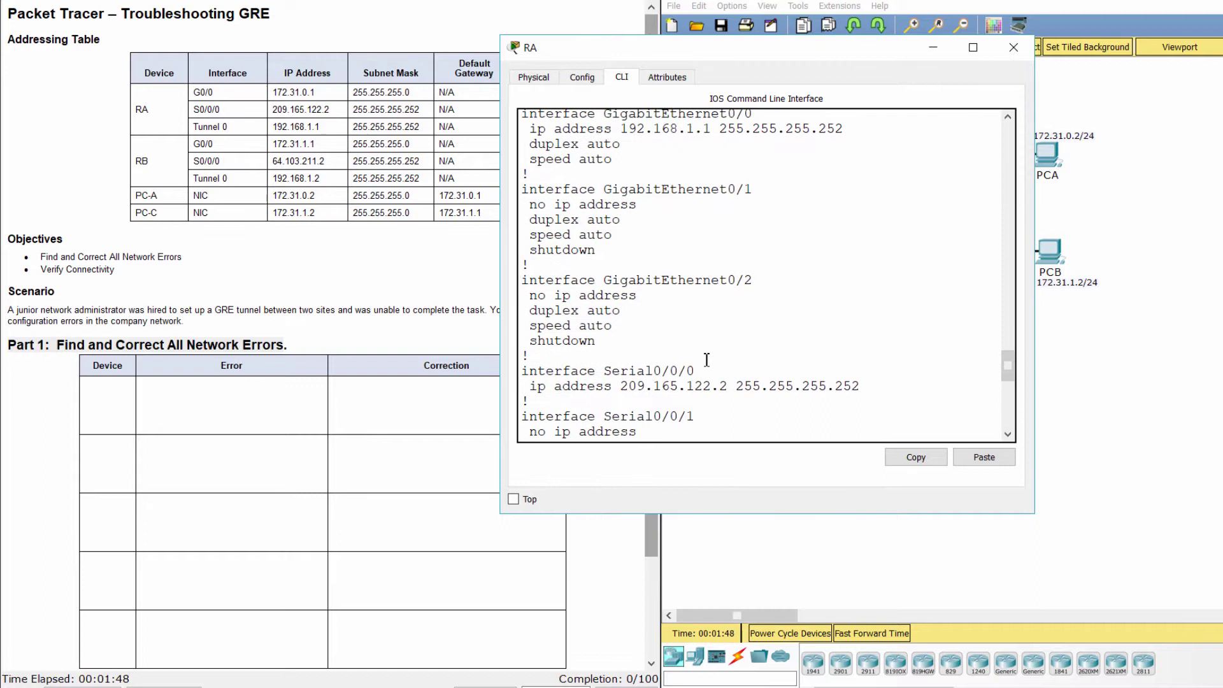
scroll(703, 358, "down", 2)
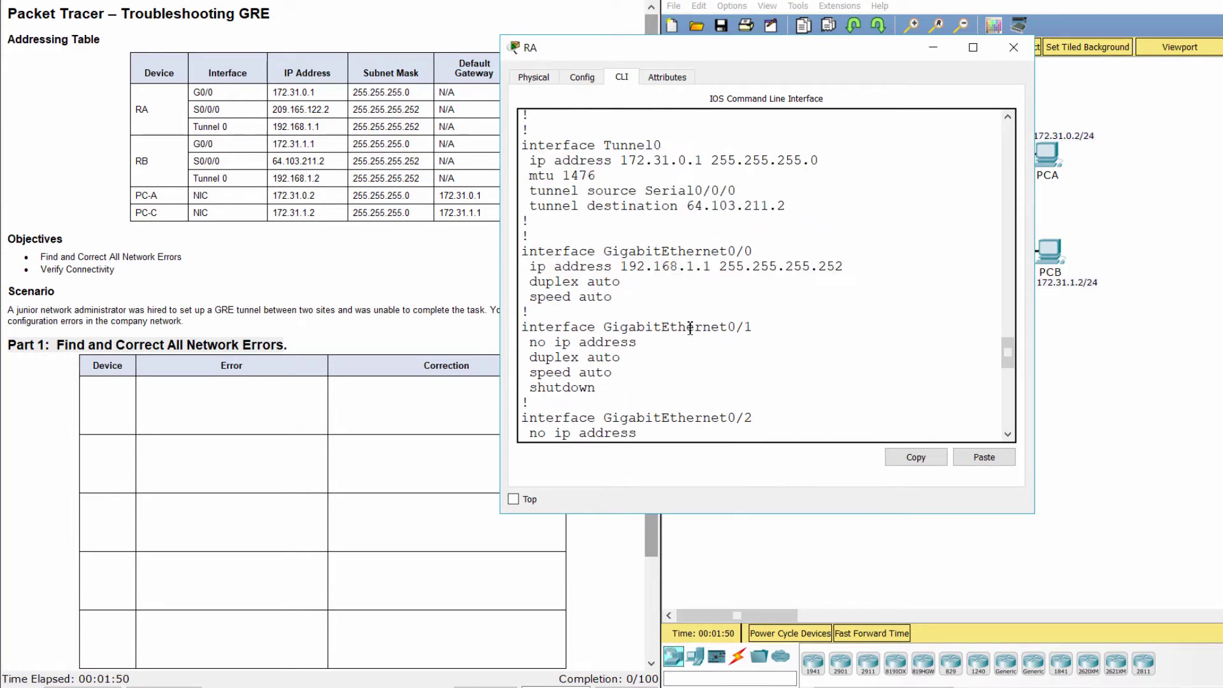
Step: Compare RA's Tunnel0 address 172.31.0.1 255.255.255.0 with the Addressing Table's expected value
left_click_drag(522, 146, 670, 153)
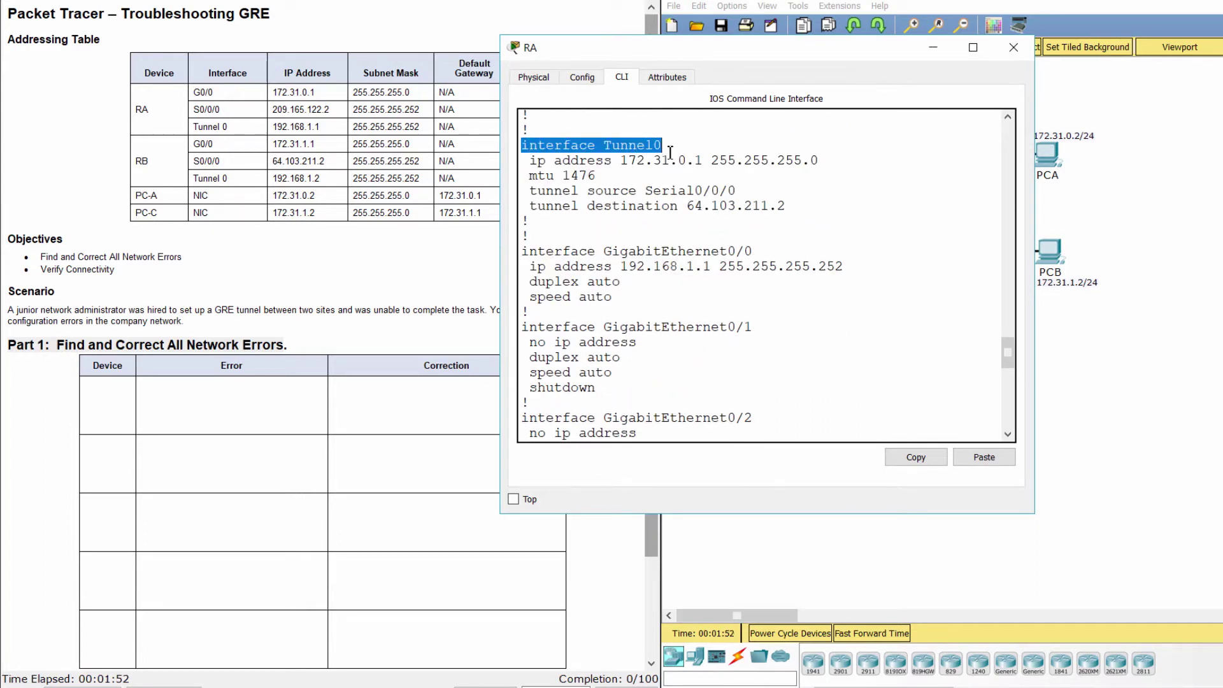
left_click(675, 179)
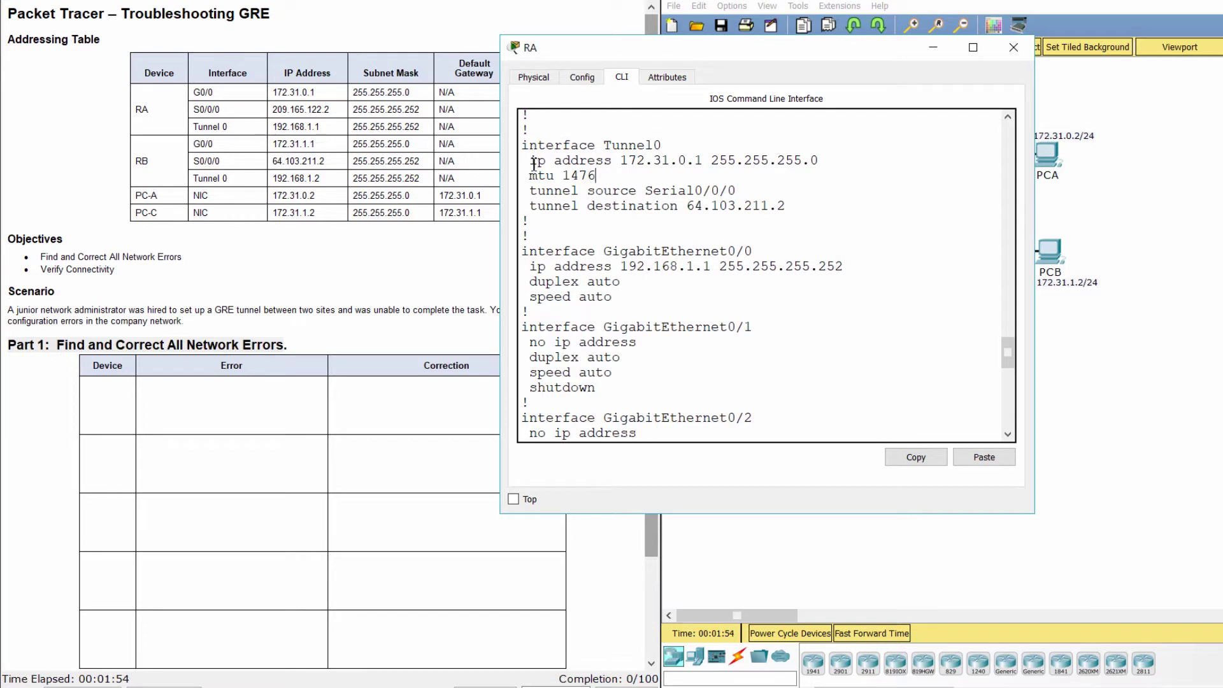
left_click_drag(533, 163, 830, 161)
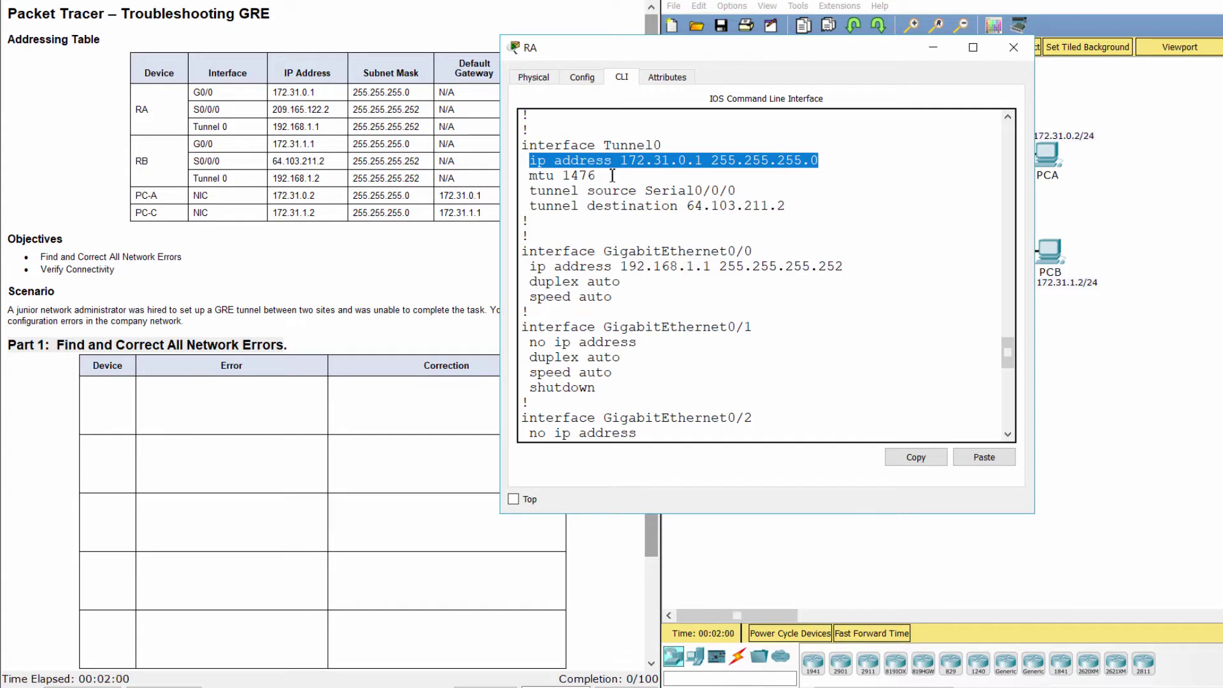
left_click(632, 170)
left_click_drag(625, 160, 835, 159)
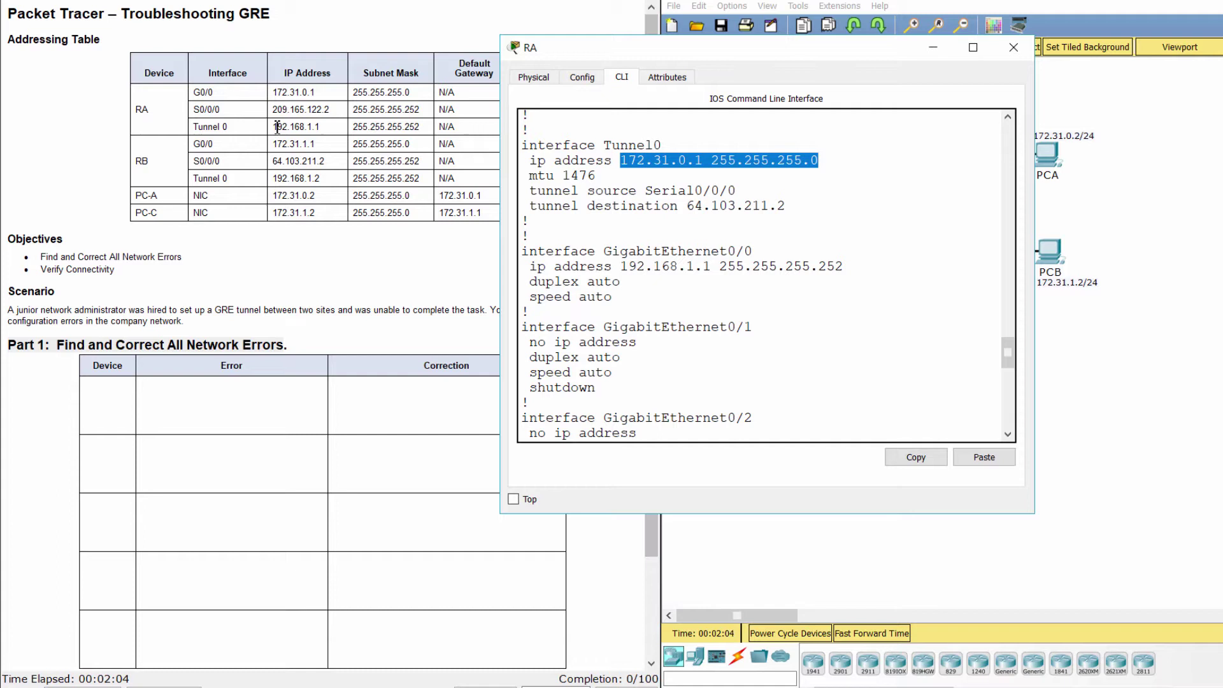
left_click_drag(272, 126, 436, 135)
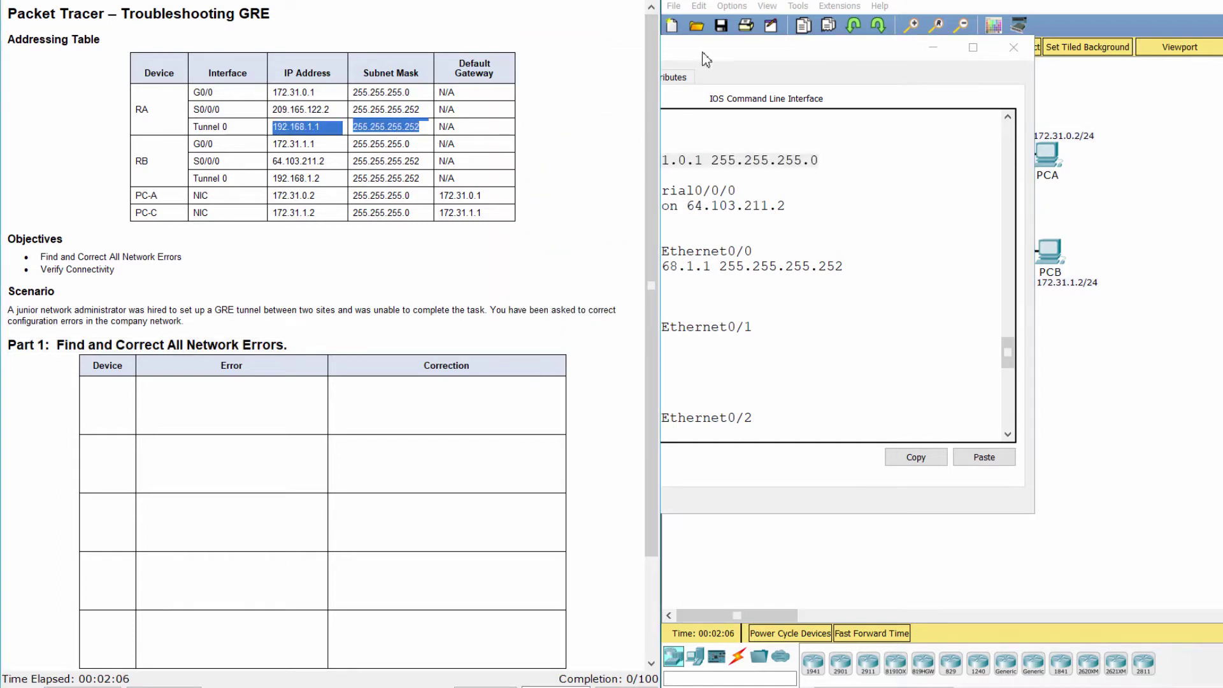
key("alt+Tab")
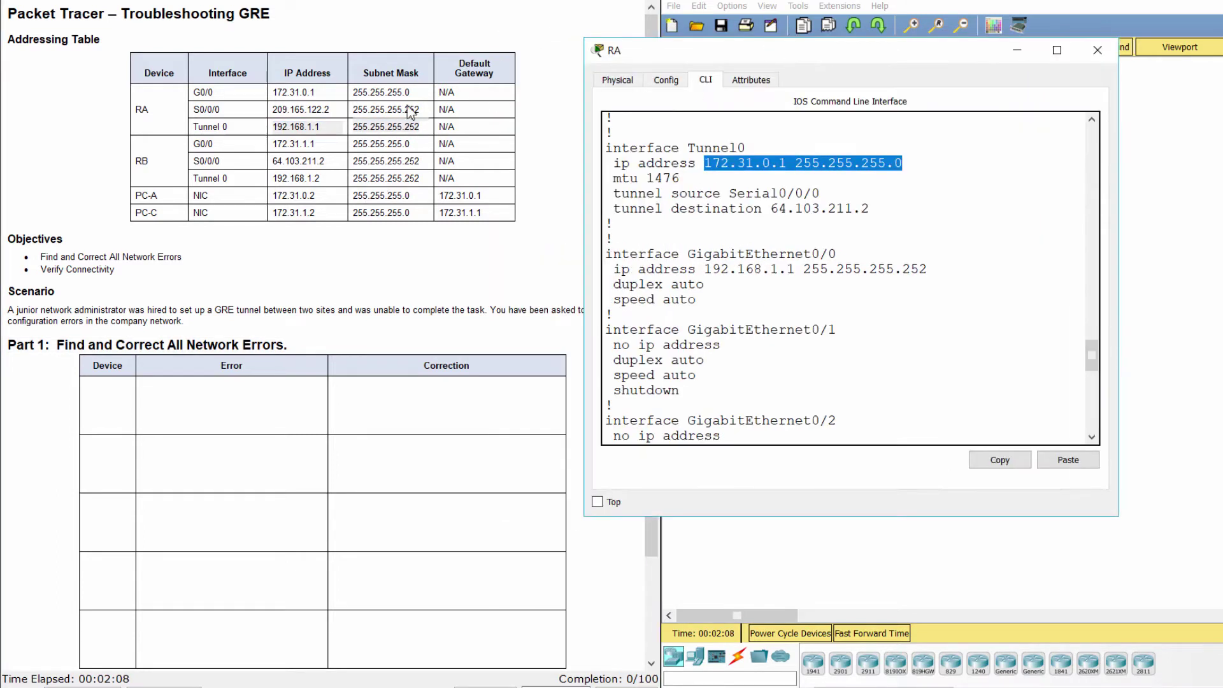
left_click(764, 237)
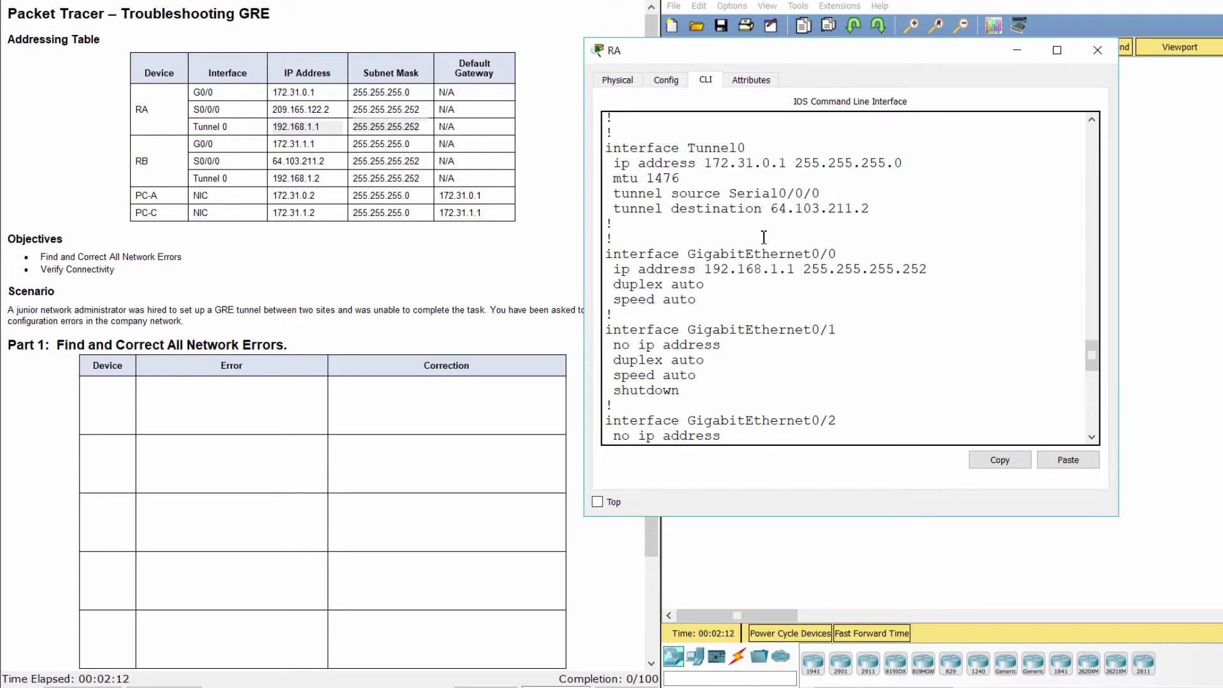
Step: Check RA's tunnel source and destination, and compare G0/0's 192.168.1.1 255.255.255.252 with the table
left_click_drag(743, 193, 887, 207)
left_click(754, 203)
left_click(840, 239)
left_click_drag(606, 254, 855, 261)
left_click_drag(704, 269, 927, 268)
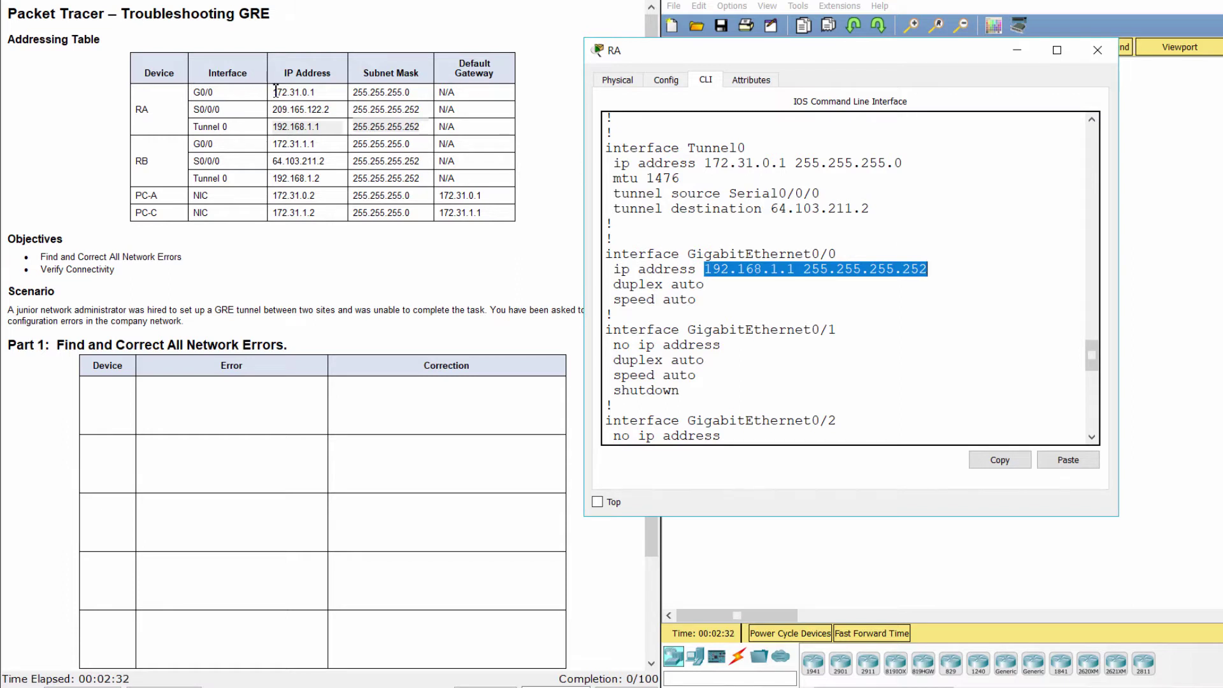
left_click_drag(273, 92, 427, 94)
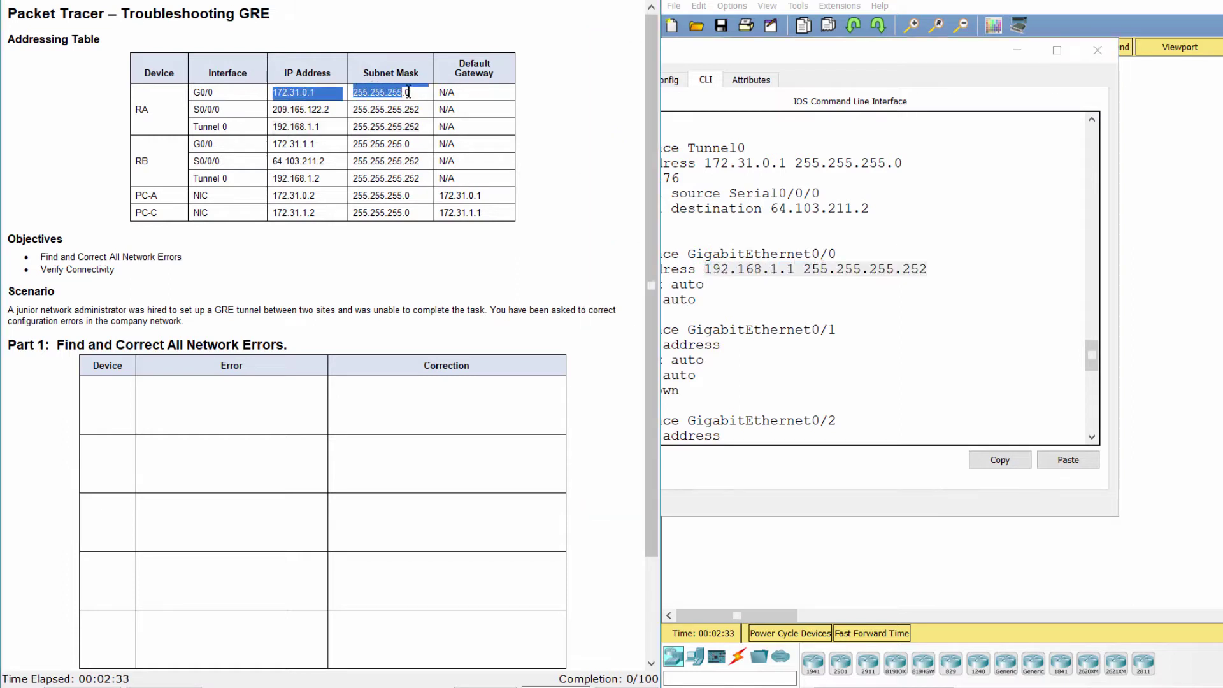
left_click(762, 280)
left_click_drag(697, 269, 802, 269)
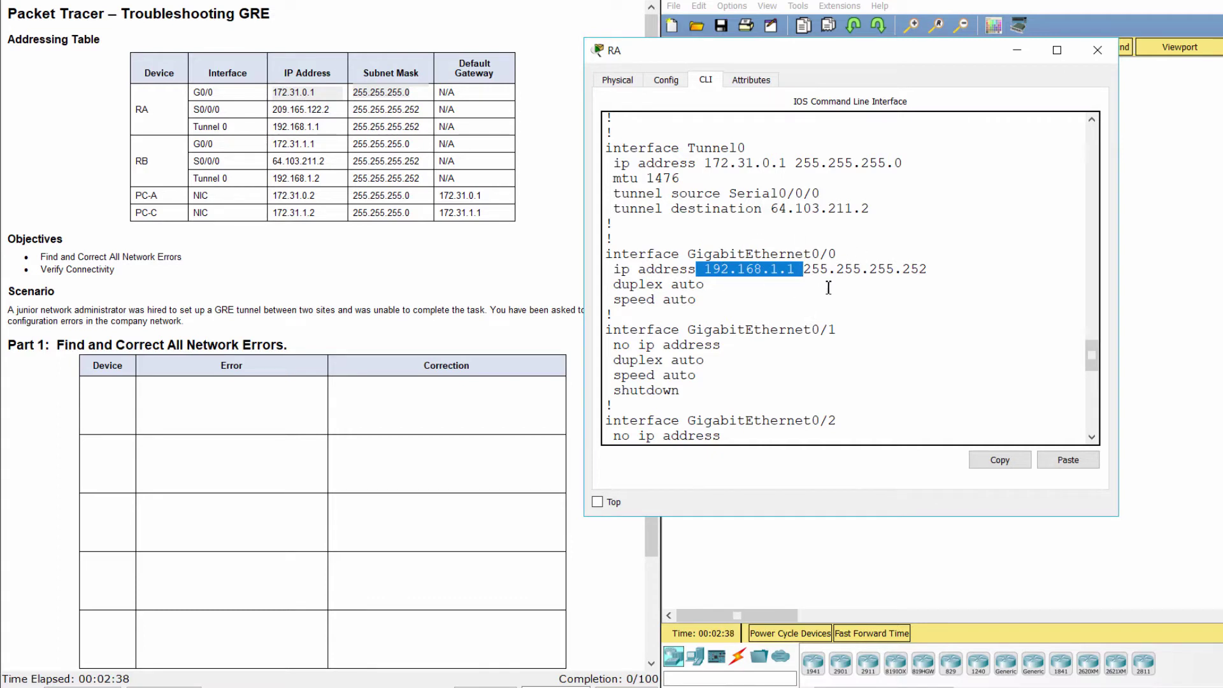
left_click(784, 293)
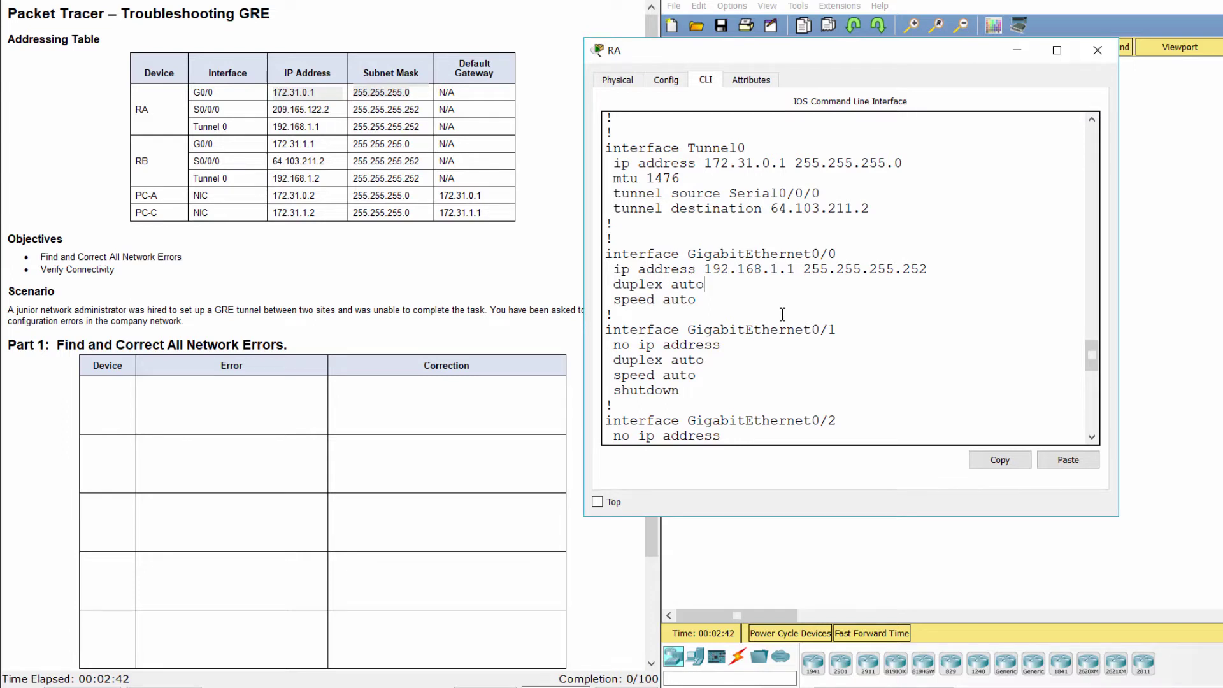
Step: Examine RA's static route to 172.31.1.0 via 64.103.211.2 against RB's Tunnel 0 table address
scroll(782, 314, "down", 9)
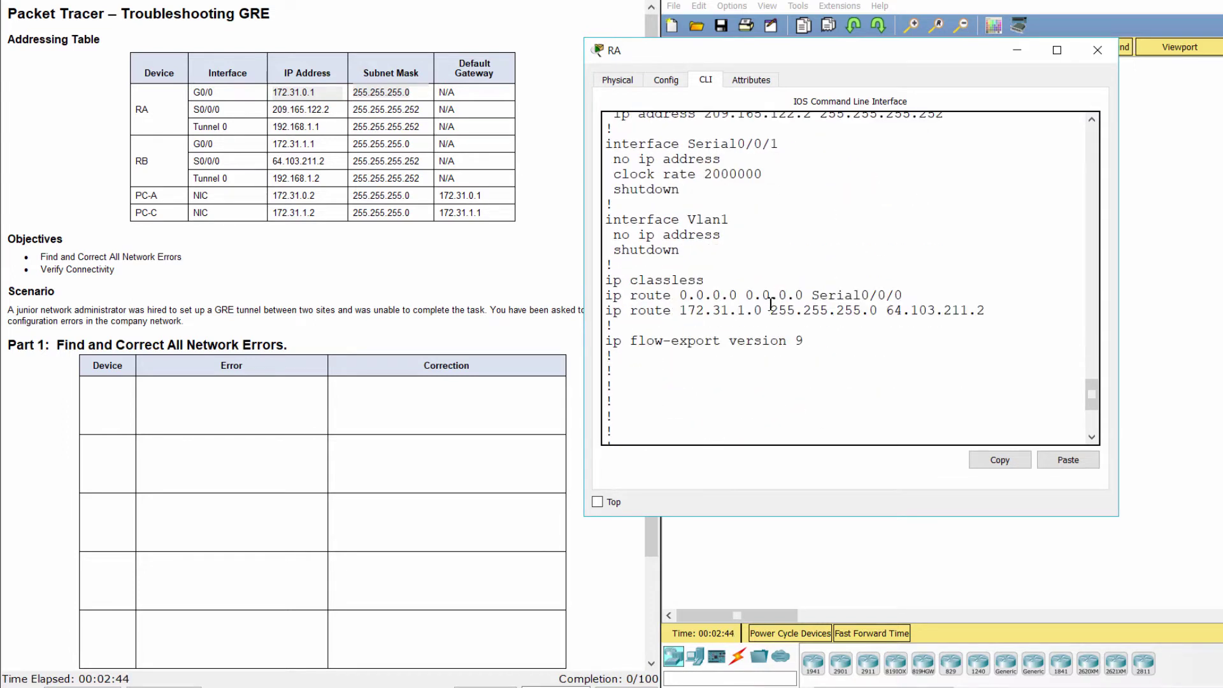
left_click_drag(609, 308, 843, 316)
left_click(965, 298)
triple_click(994, 311)
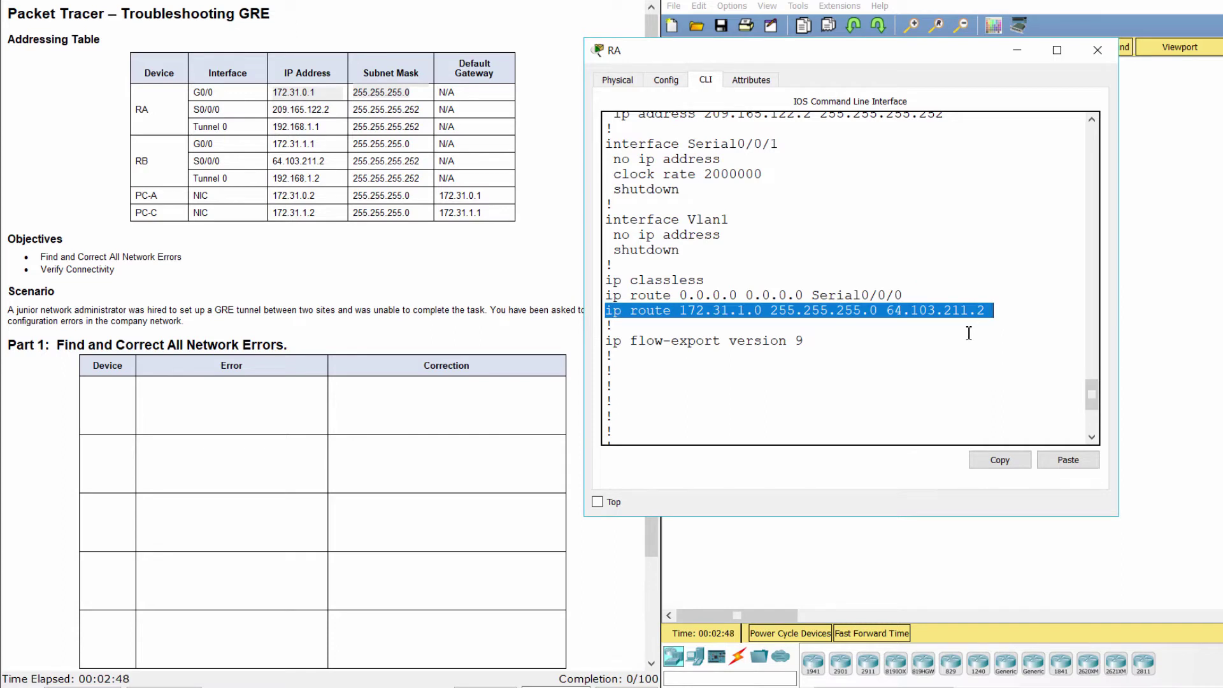
left_click(942, 327)
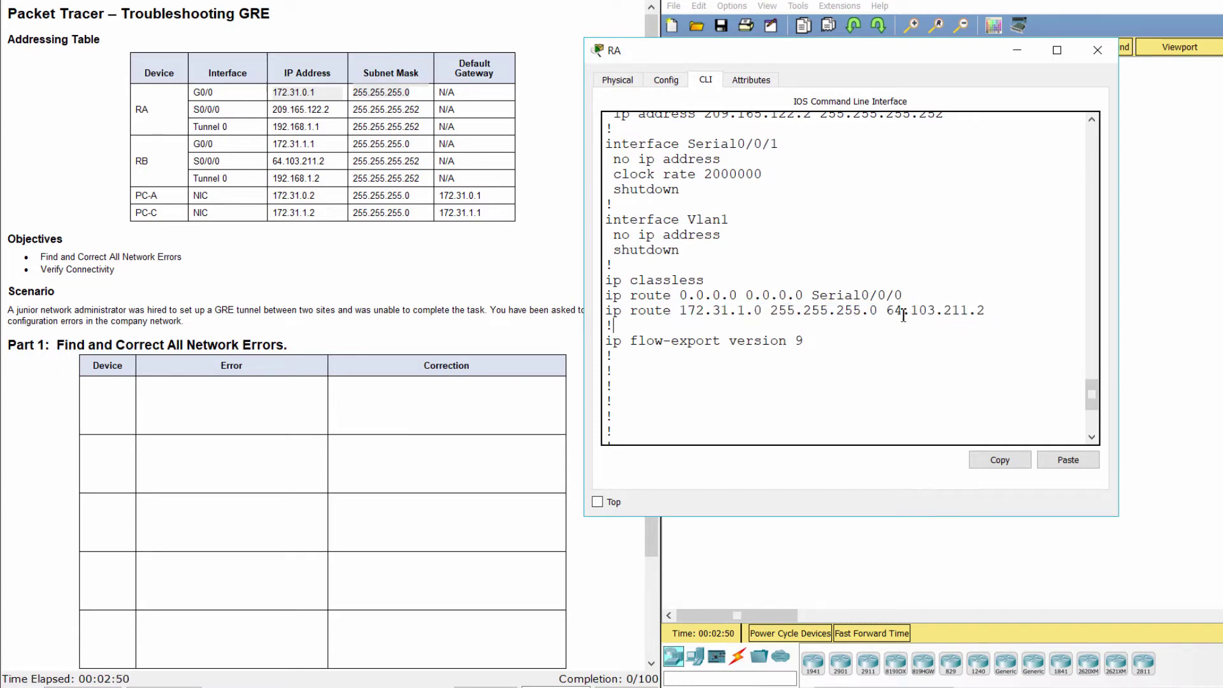
left_click(772, 311)
left_click_drag(889, 312, 994, 312)
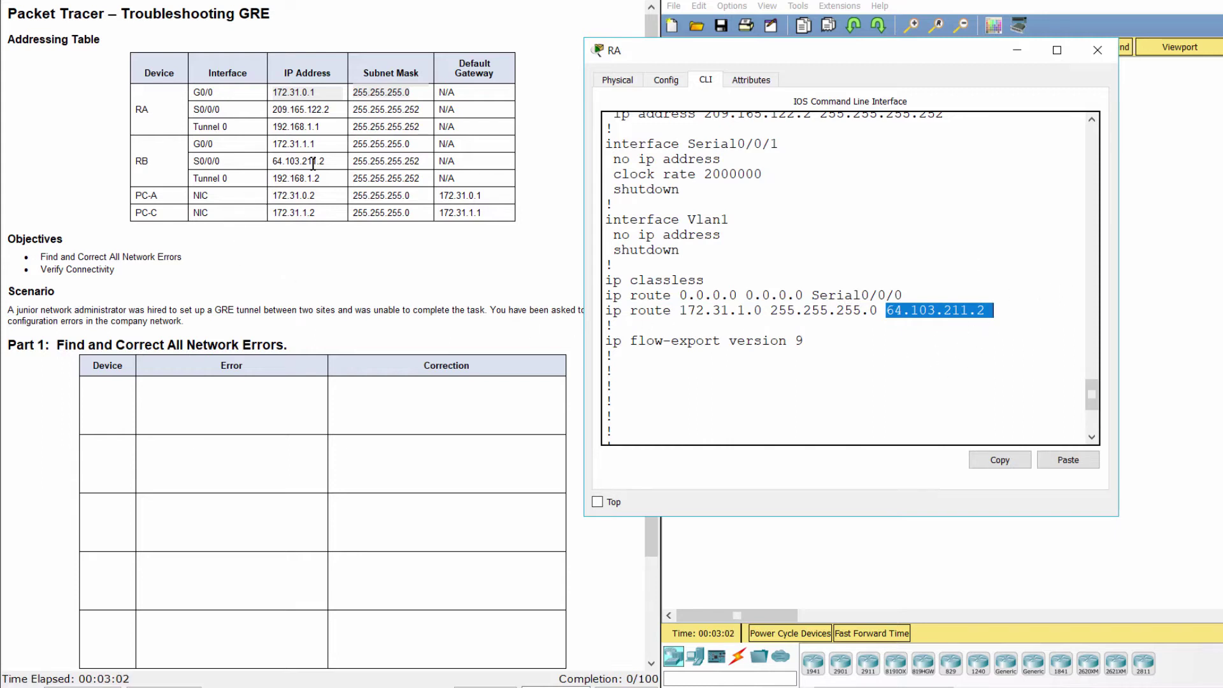
left_click_drag(332, 179, 278, 173)
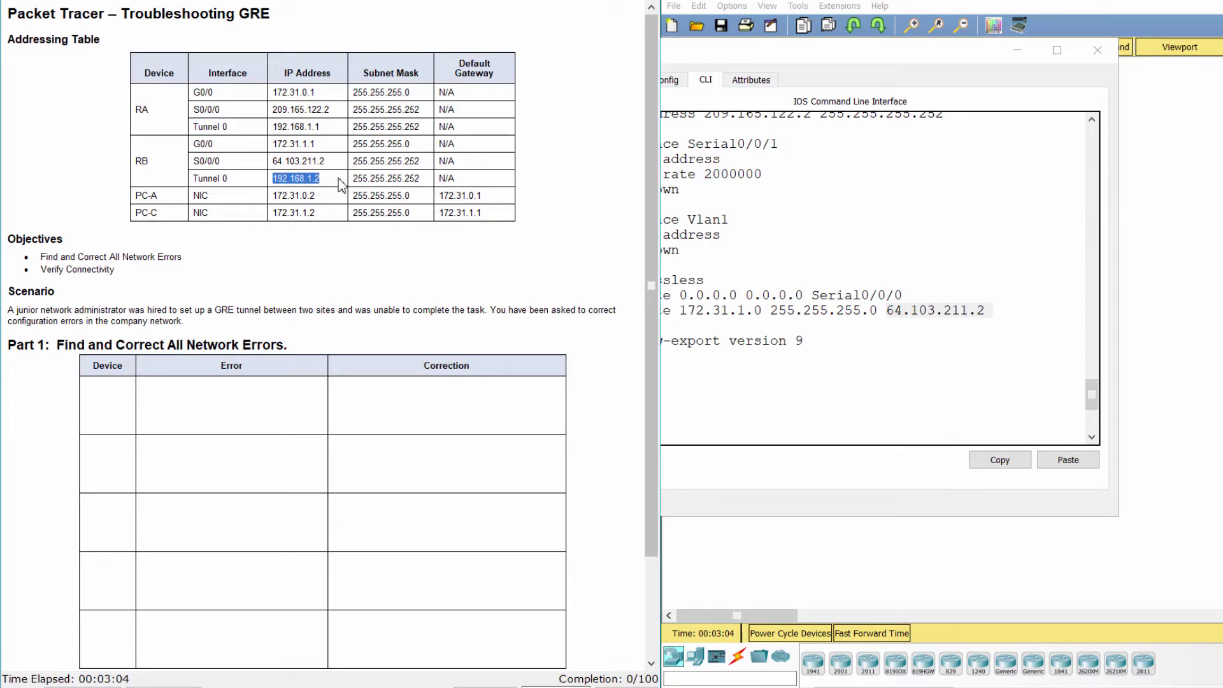
left_click(916, 295)
Step: Open router RB's device window, then reposition and widen it
left_click(1172, 255)
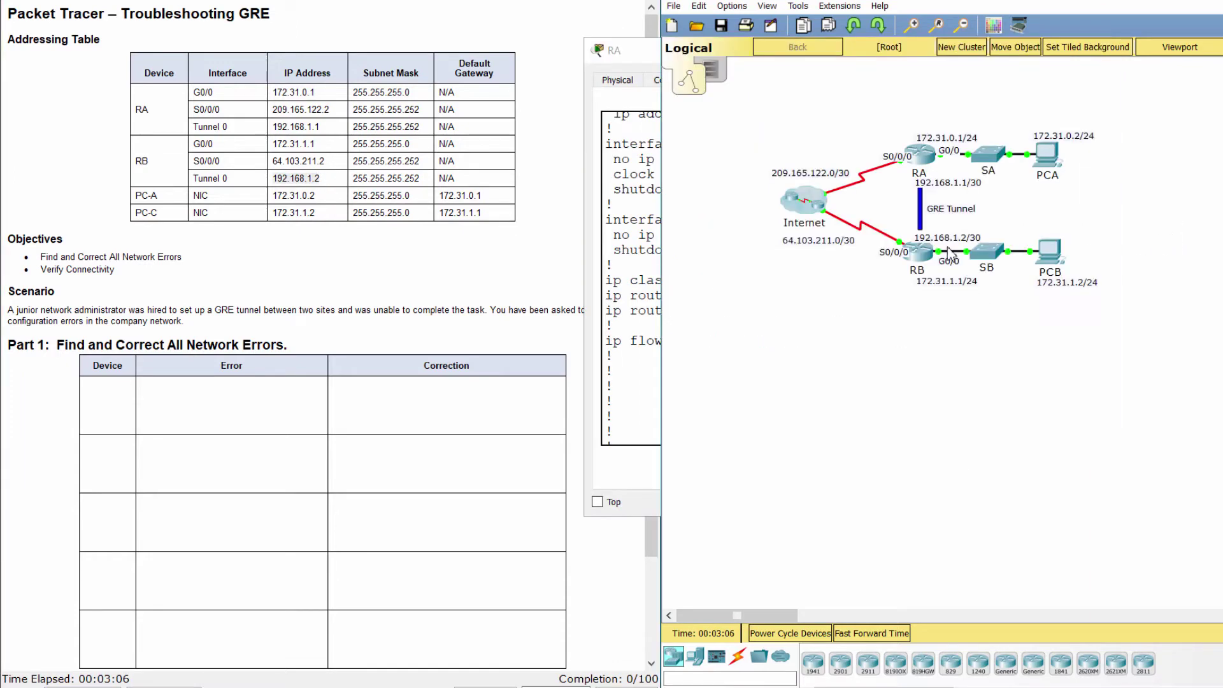
left_click(920, 258)
left_click_drag(649, 137, 728, 50)
left_click_drag(941, 124, 1040, 105)
Step: On RB's CLI, enter privileged mode and page through the full show run output
left_click(675, 72)
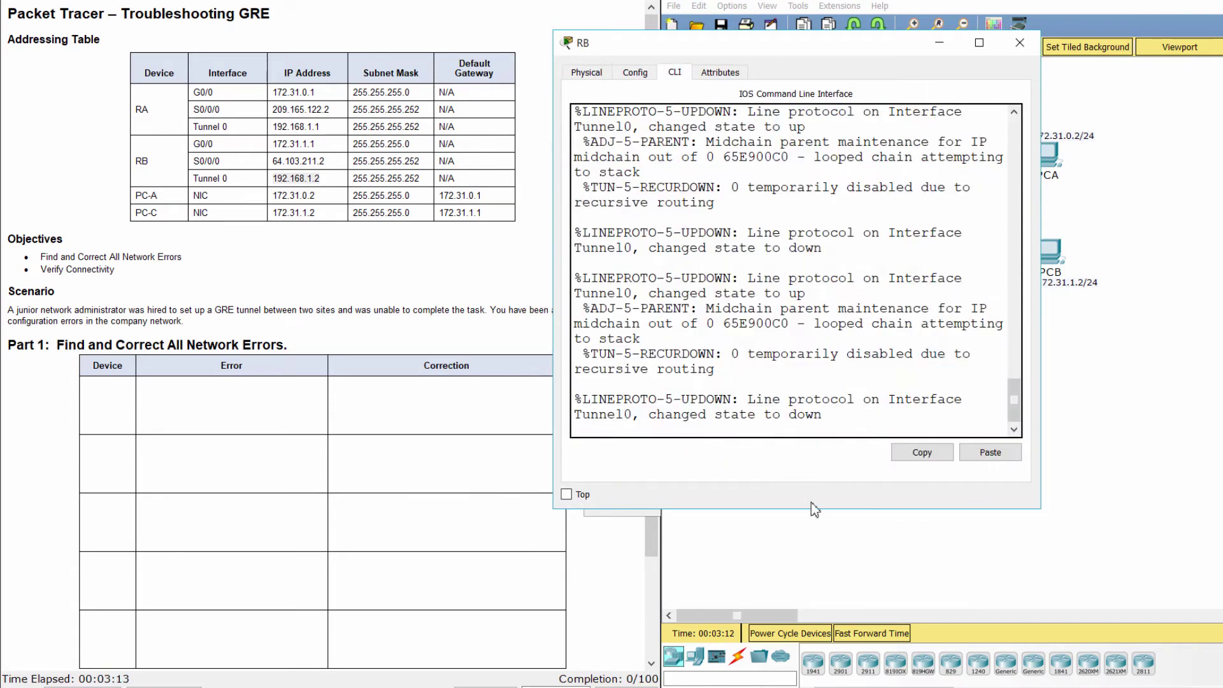
key("Return")
type("ena")
key("Return")
type("show run")
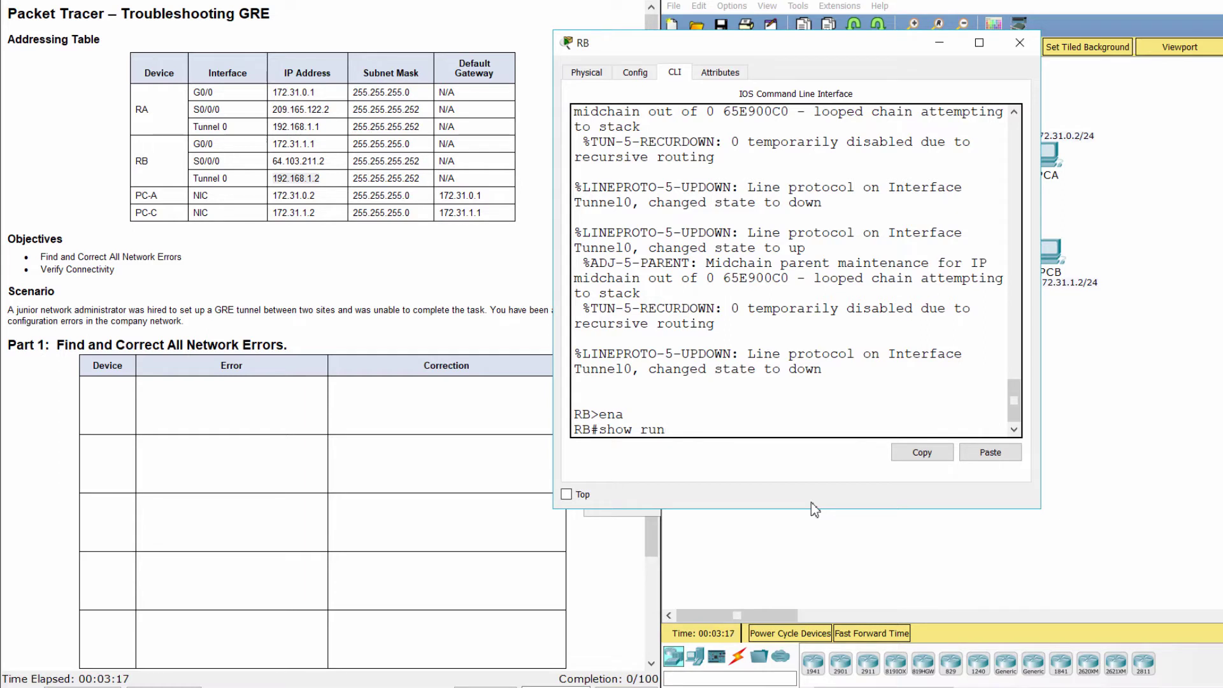
key("Return")
key("space")
key("space")
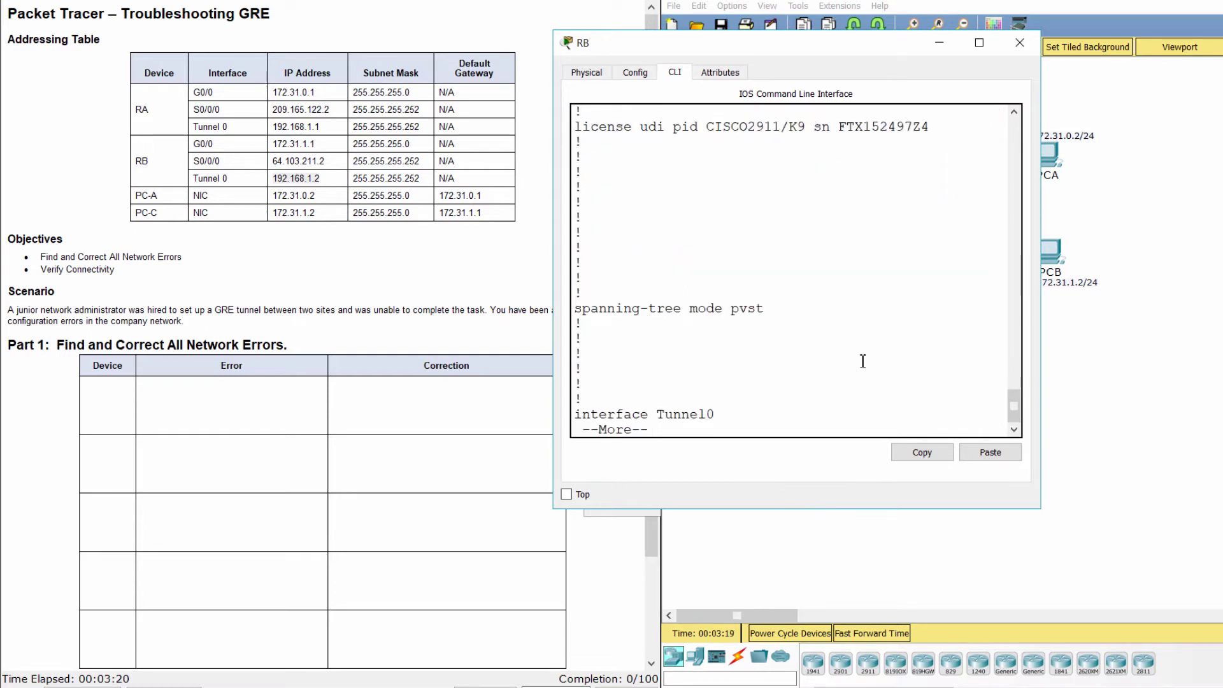
key("space")
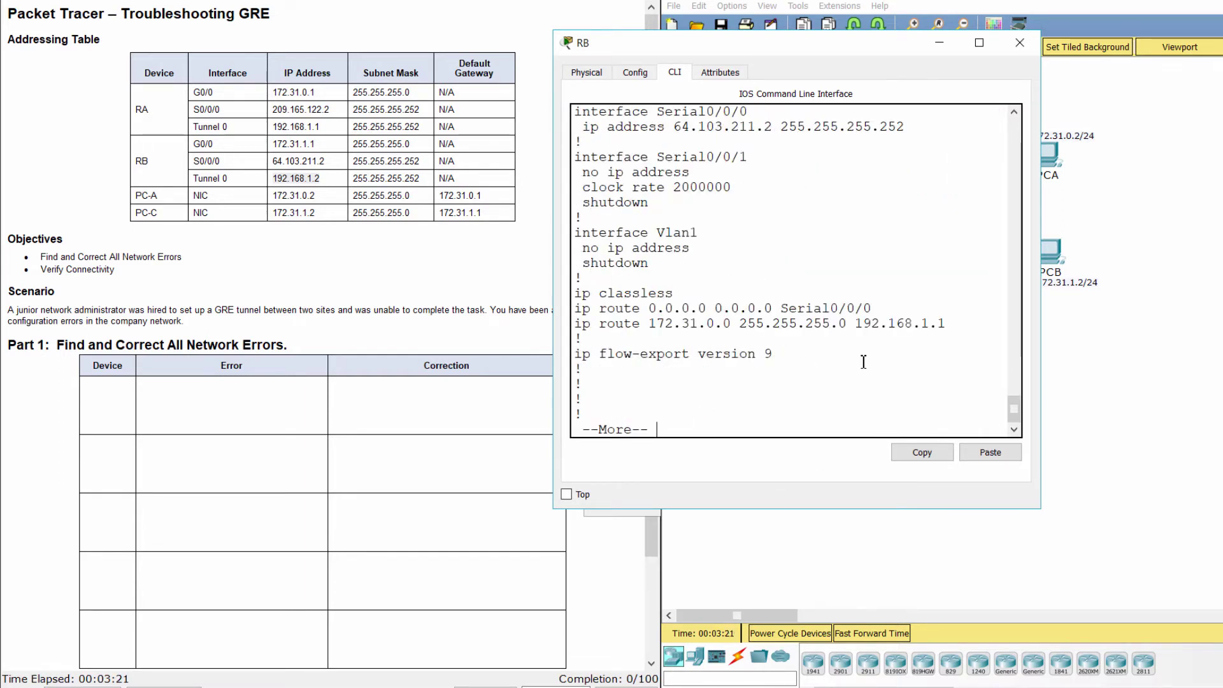
key("space")
scroll(860, 362, "up", 15)
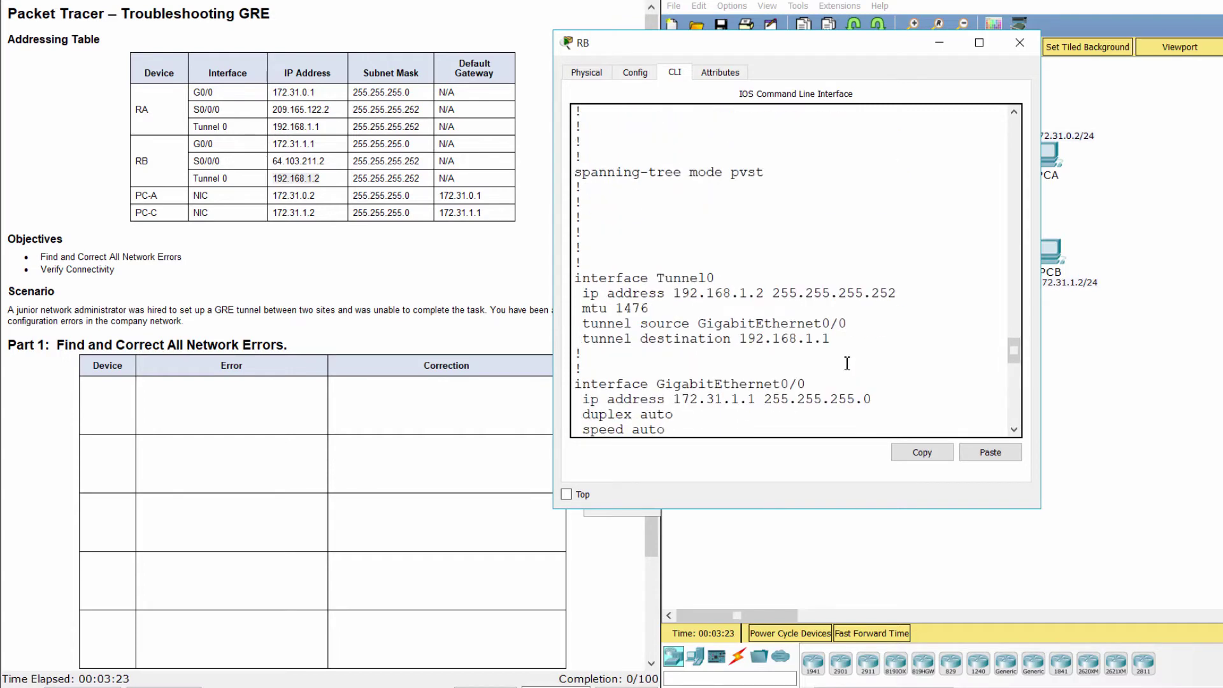
scroll(847, 363, "down", 3)
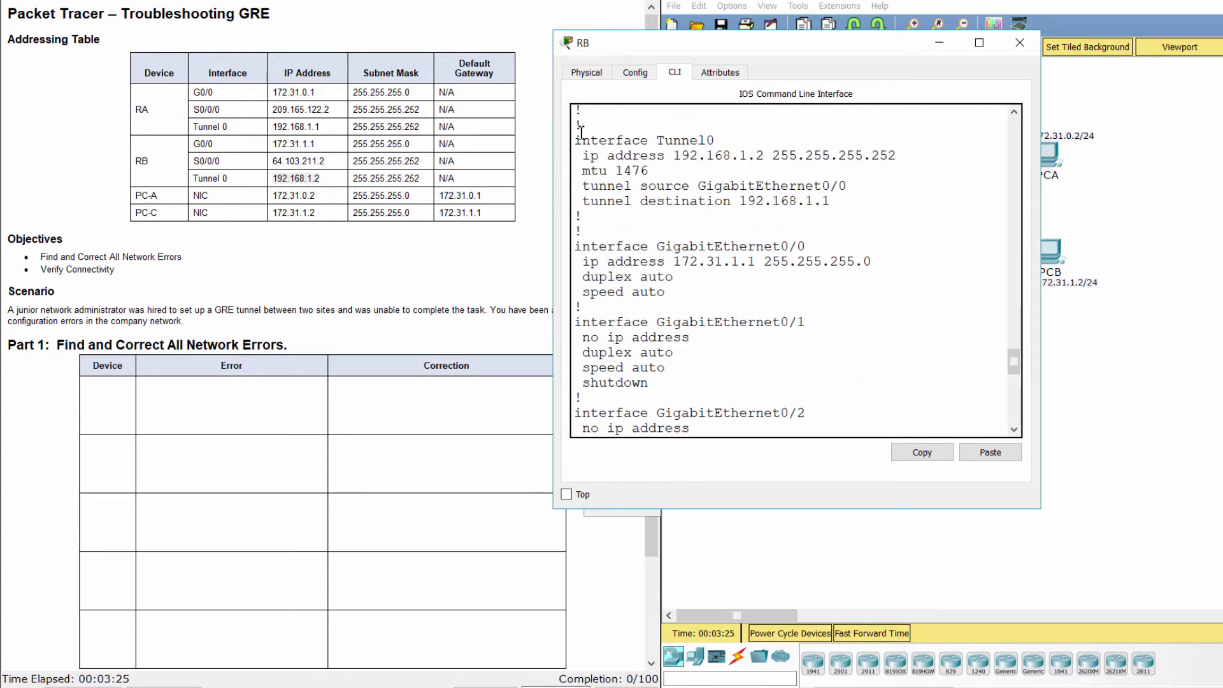
Step: Inspect RB's Tunnel0 address and its tunnel source GigabitEthernet0/0
left_click_drag(575, 138, 728, 148)
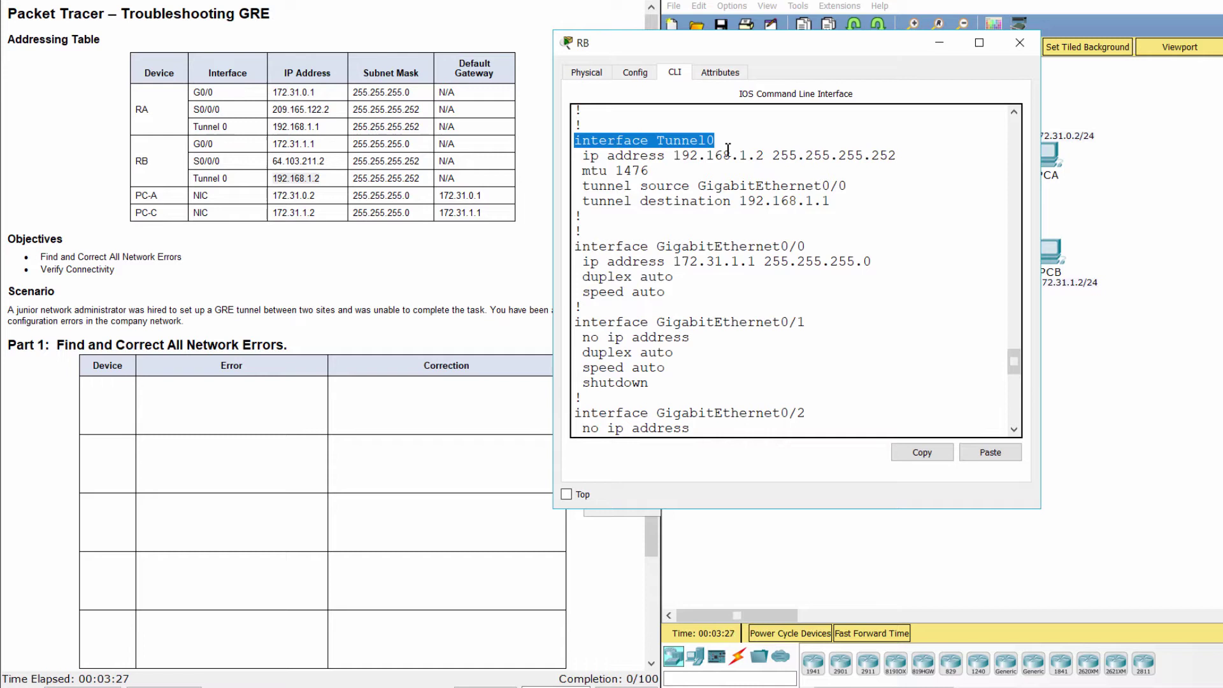
left_click(724, 156)
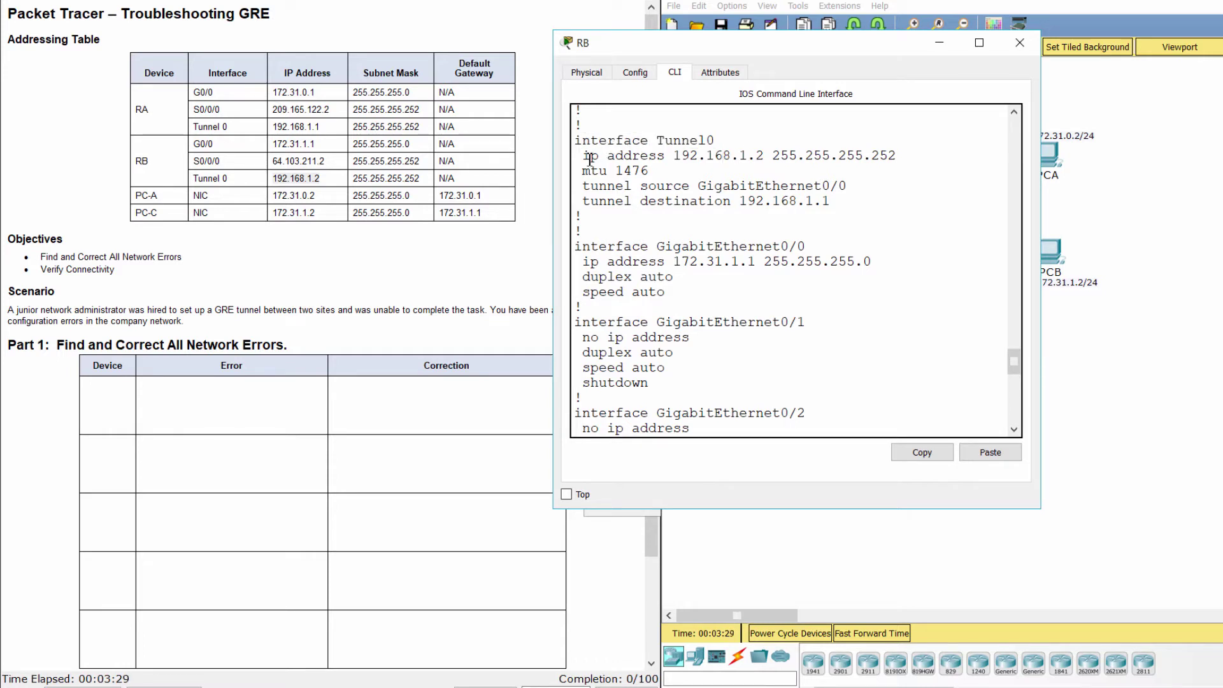
left_click_drag(585, 157, 911, 155)
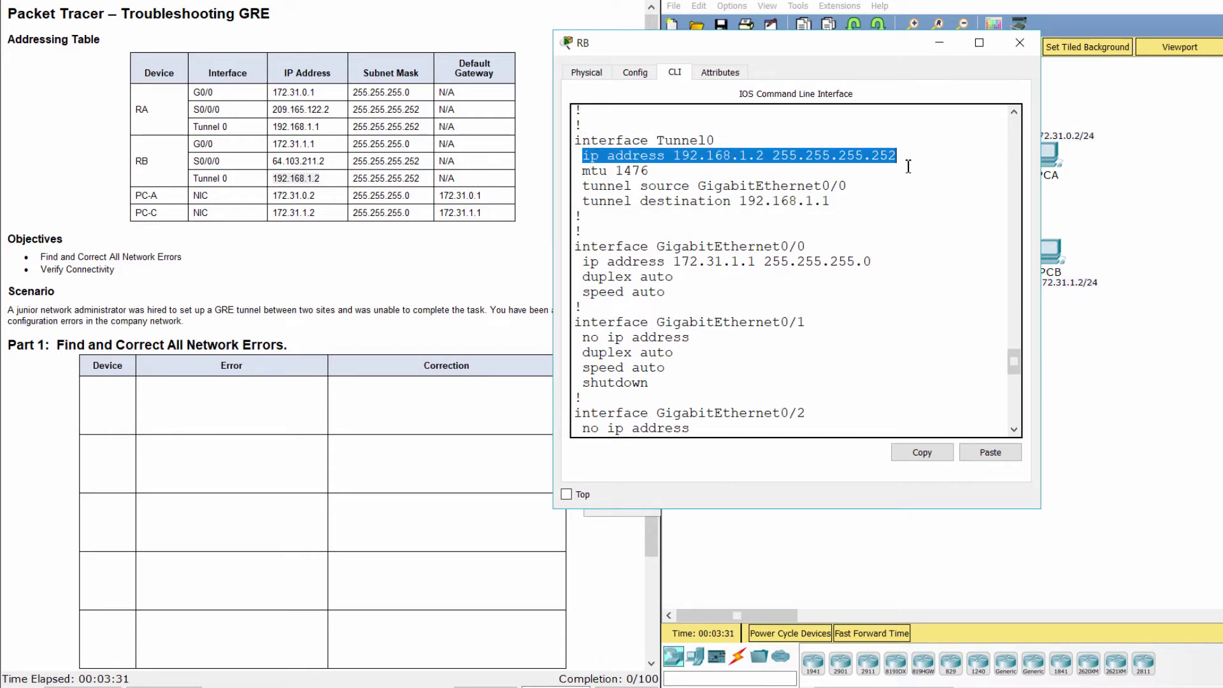
left_click(909, 180)
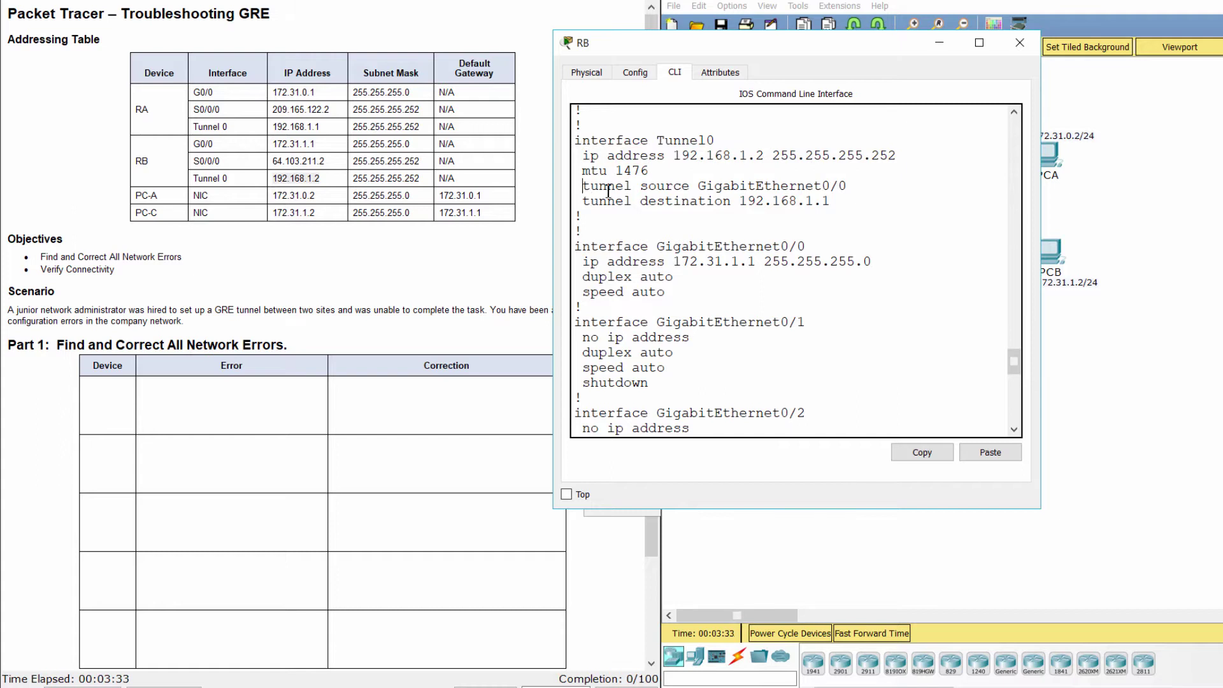
left_click_drag(608, 191, 871, 190)
left_click(878, 189)
left_click_drag(699, 186, 866, 186)
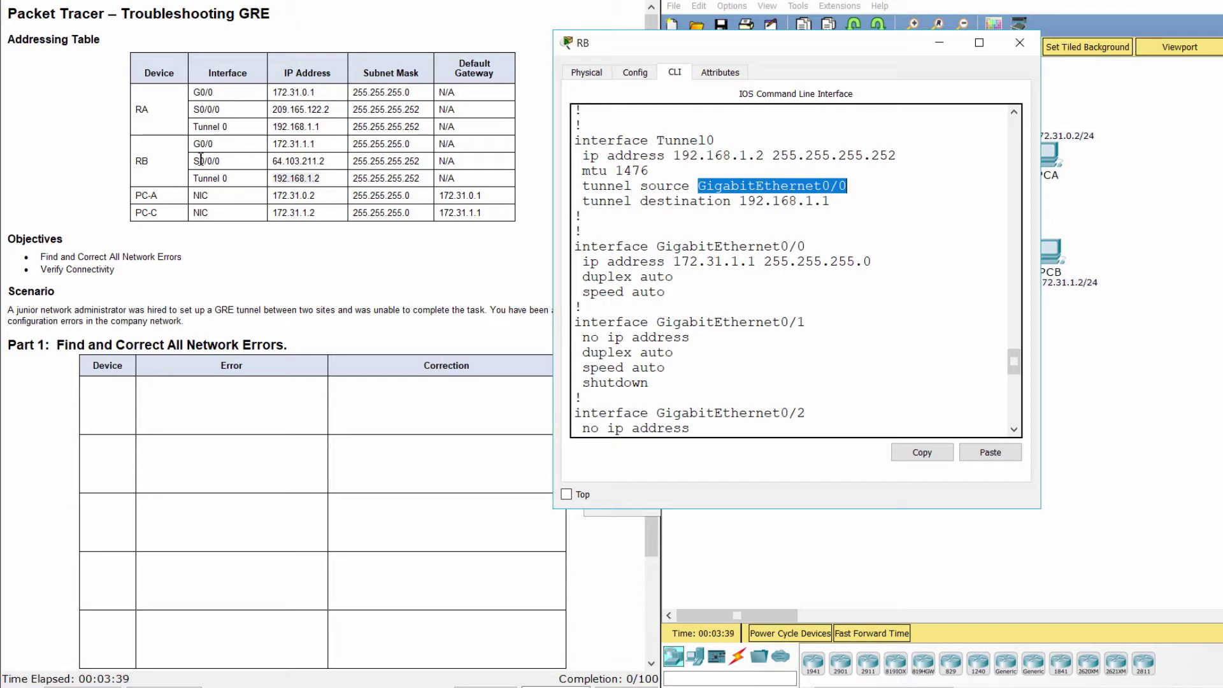
Step: Compare RB's tunnel destination 192.168.1.1 with RA's S0/0/0 address 209.165.122.2 in the table
left_click_drag(200, 159, 327, 169)
left_click(902, 243)
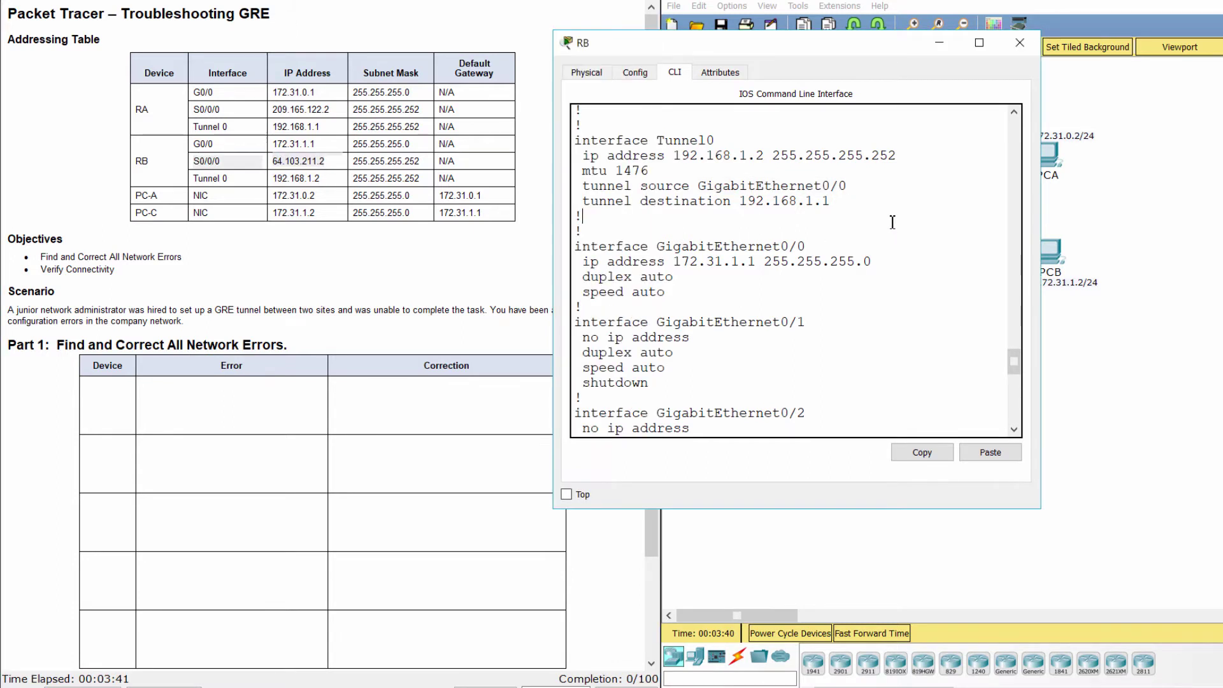
left_click_drag(739, 201, 832, 203)
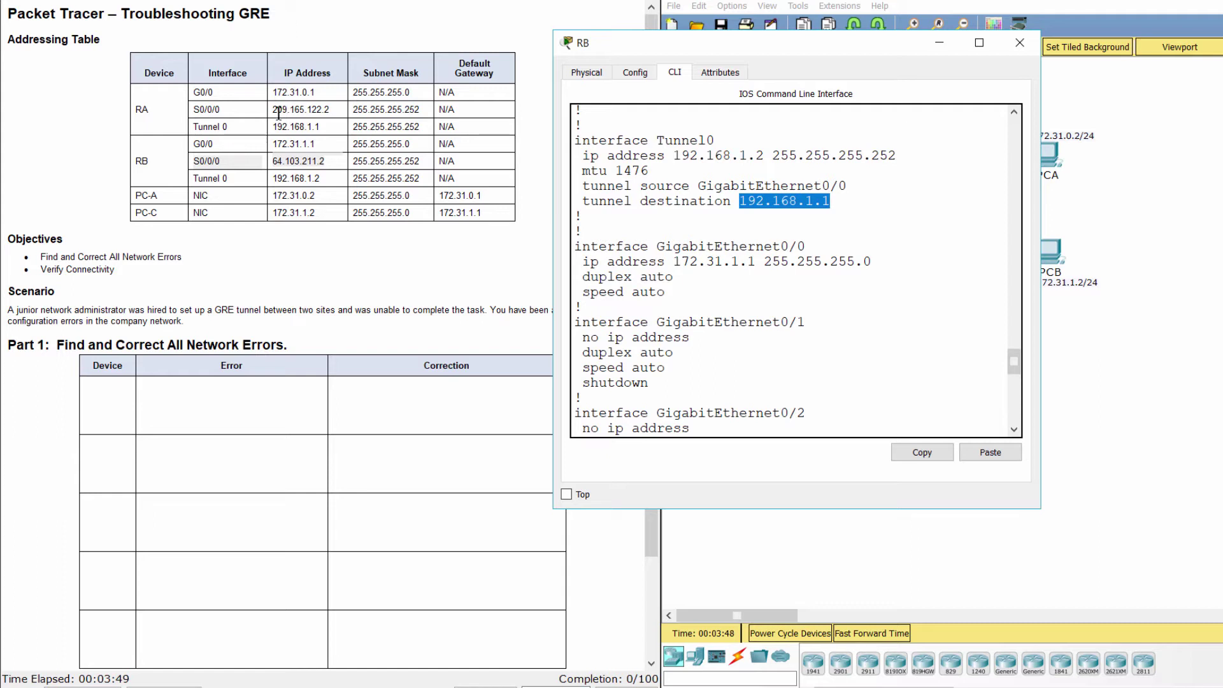
left_click_drag(273, 110, 329, 109)
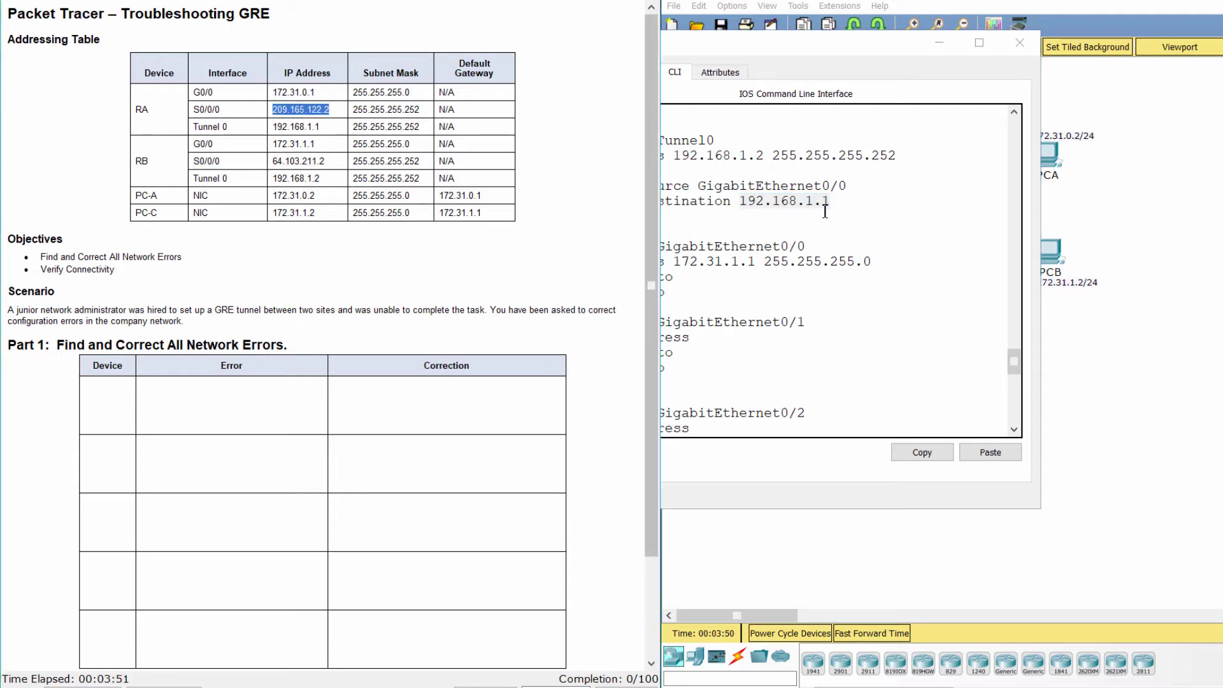
left_click(825, 211)
left_click_drag(748, 205, 821, 205)
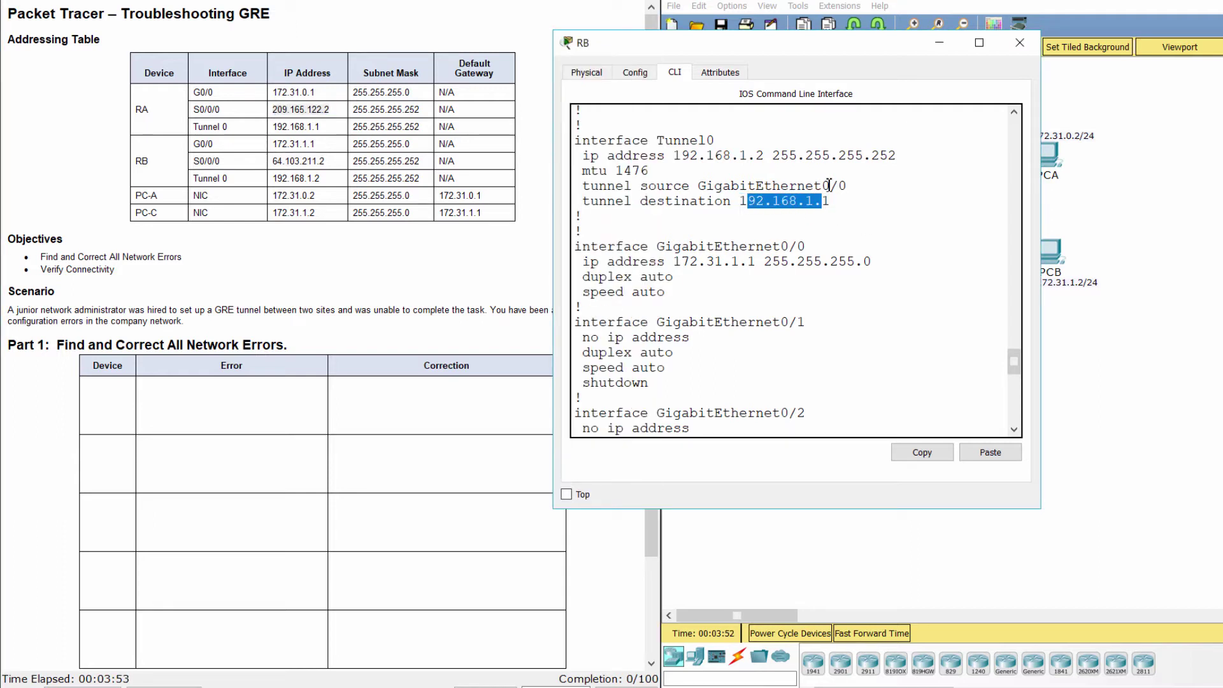
left_click(848, 202)
Step: Review RB's static routes, including 172.31.0.0 via 192.168.1.1
scroll(850, 241, "down", 6)
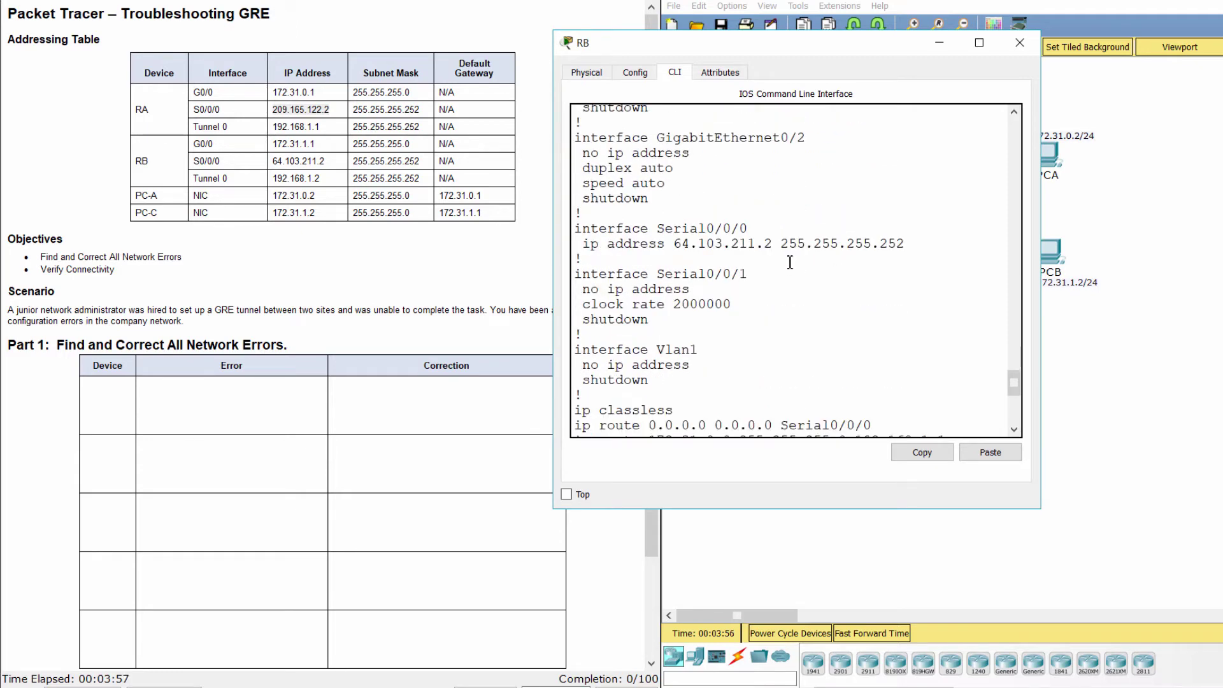
scroll(790, 261, "down", 3)
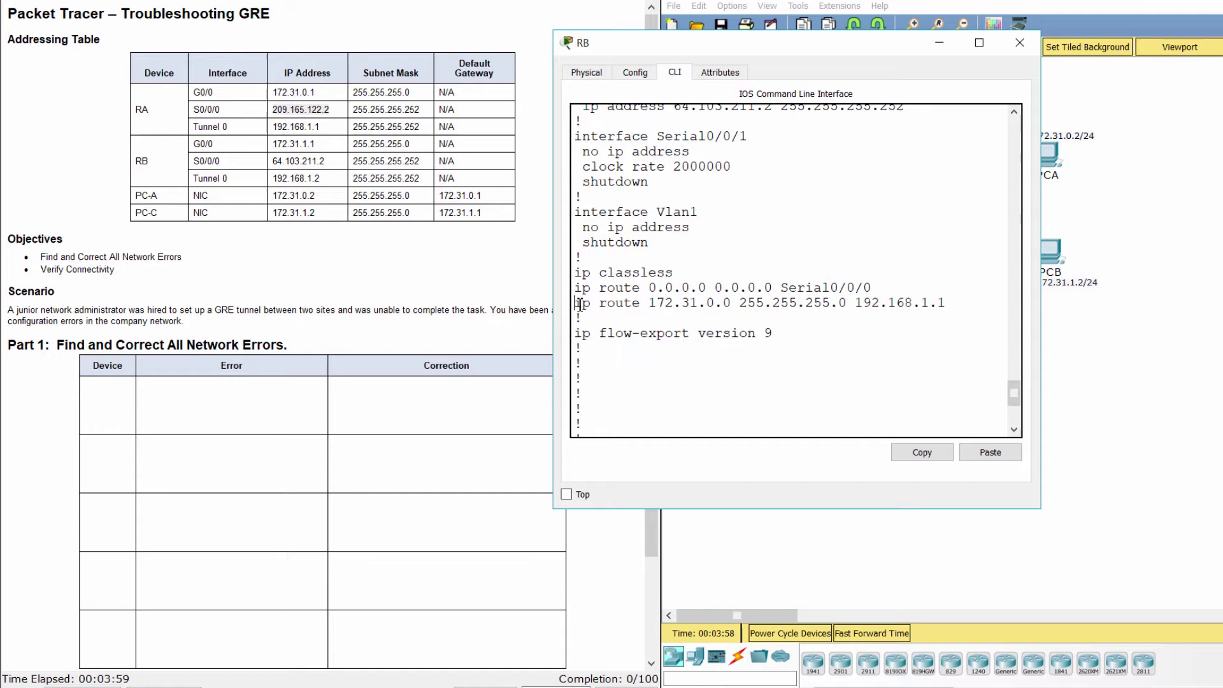
left_click_drag(580, 304, 858, 246)
scroll(847, 280, "up", 7)
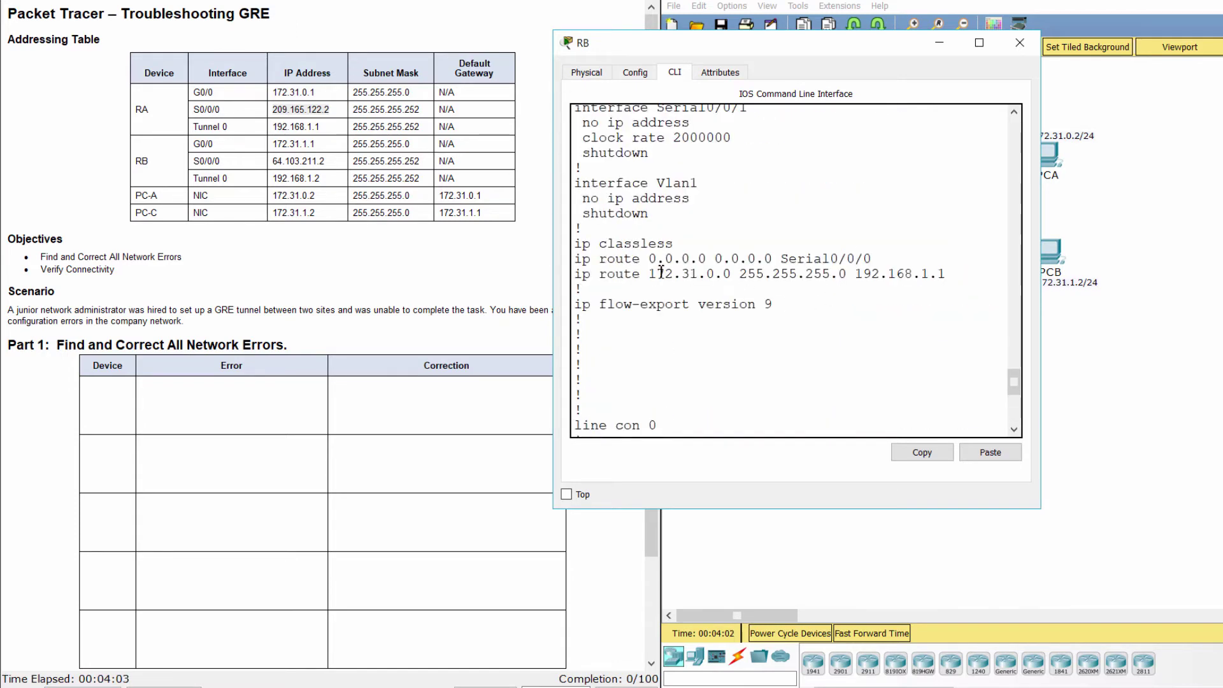
left_click_drag(574, 260, 947, 274)
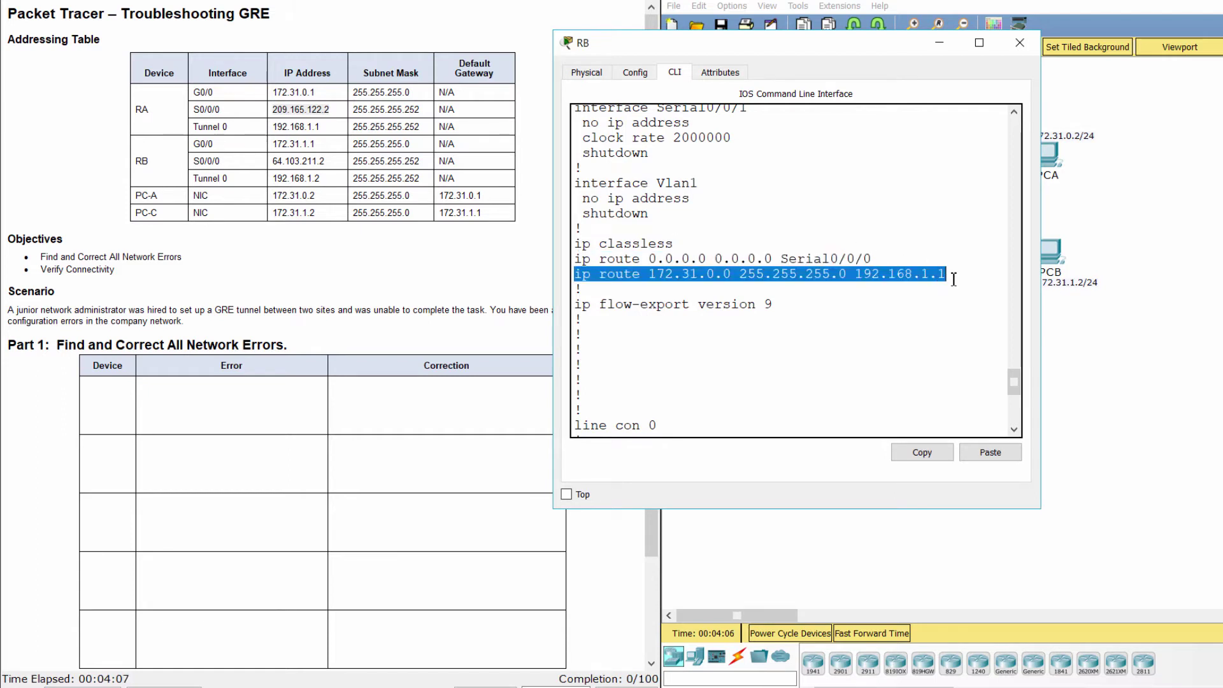
left_click(953, 279)
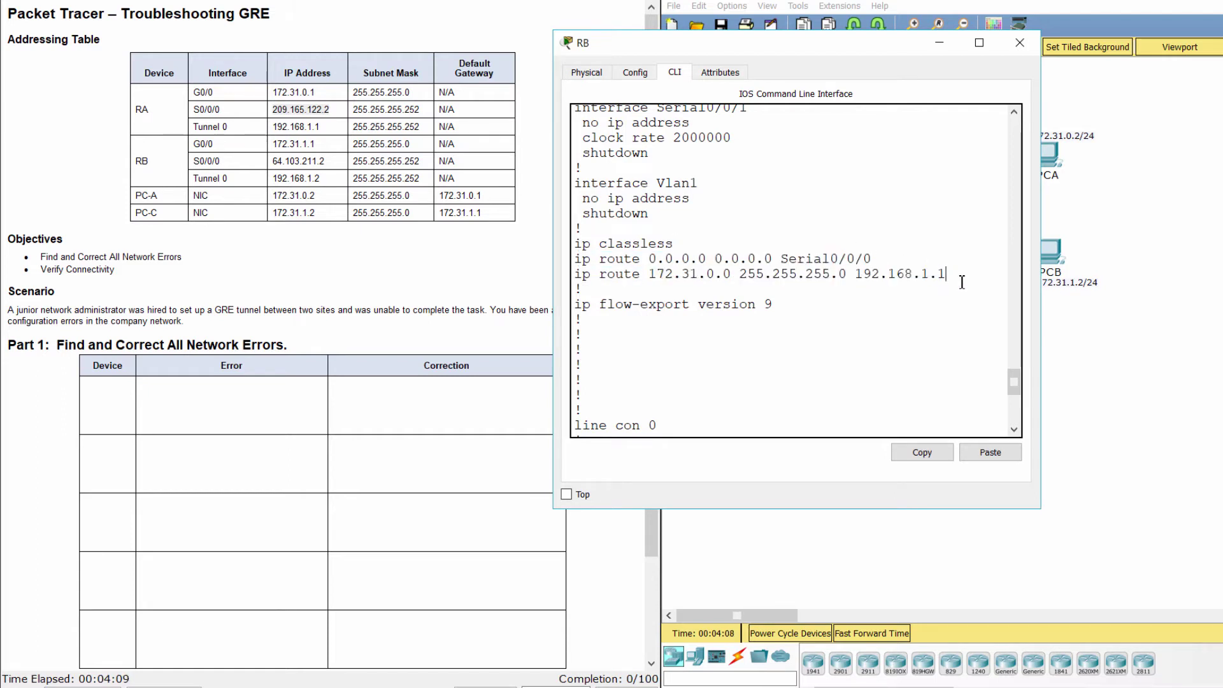
Step: Check RB's GigabitEthernet0/0 IP address line, then bring the instructions document forward
scroll(952, 299, "up", 10)
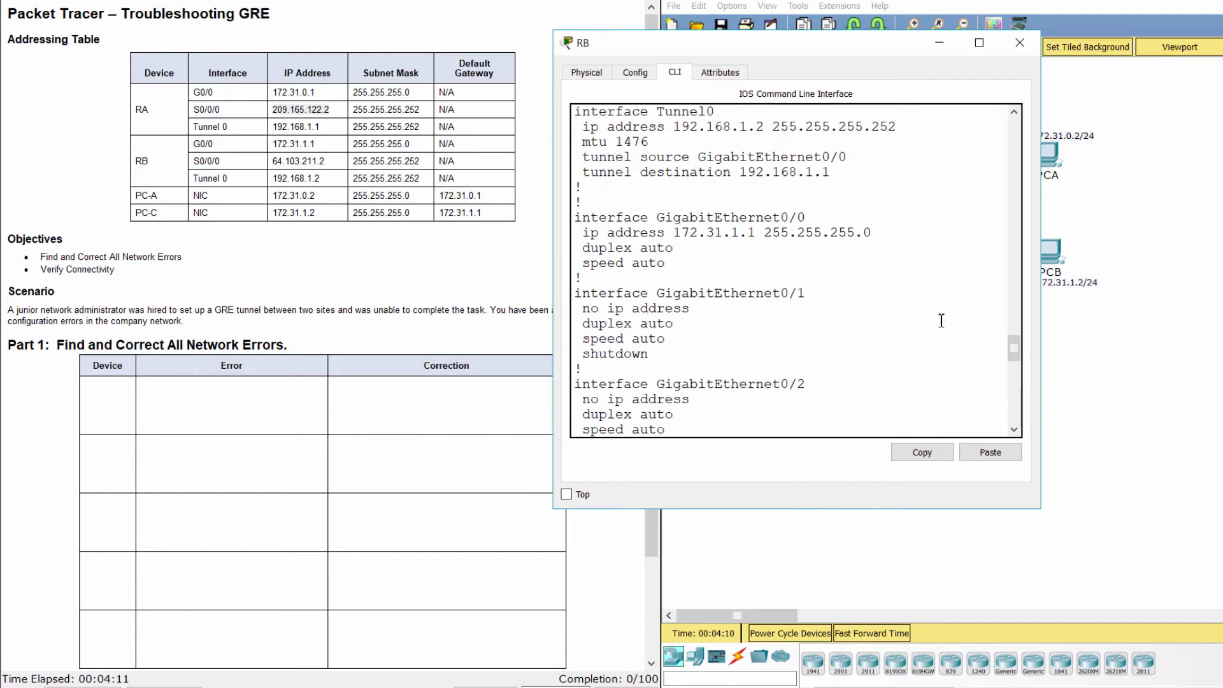
scroll(830, 315, "up", 3)
scroll(830, 316, "down", 3)
left_click_drag(668, 219, 843, 212)
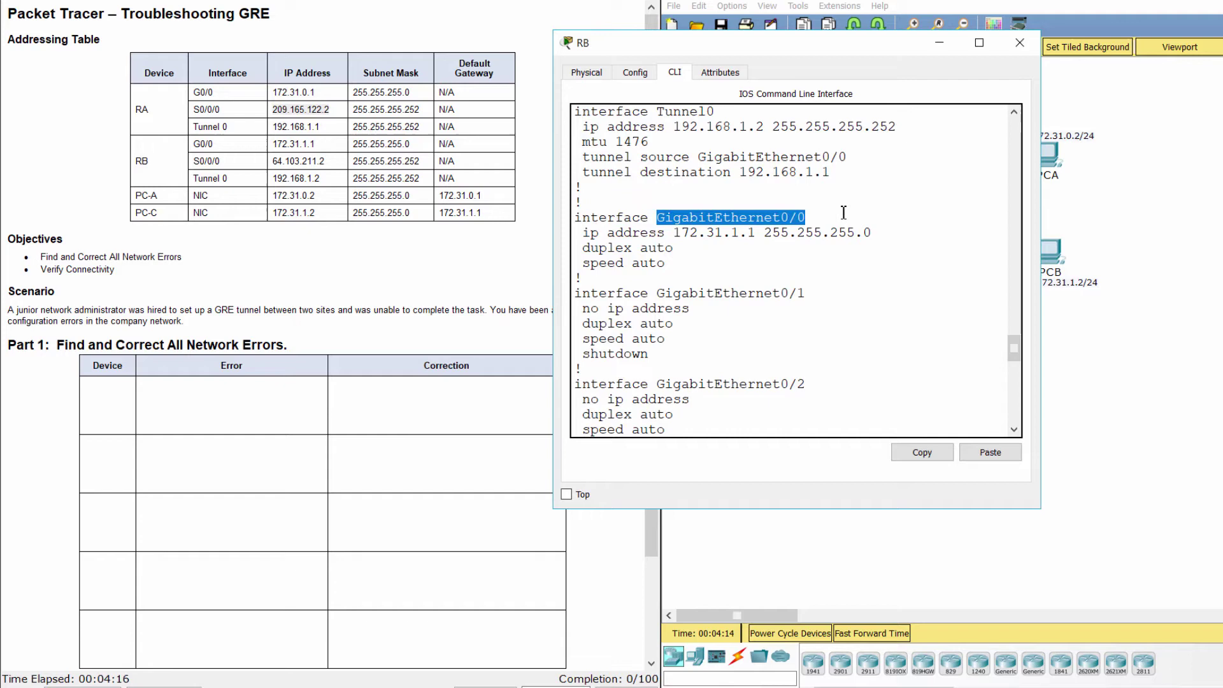
left_click_drag(578, 233, 909, 240)
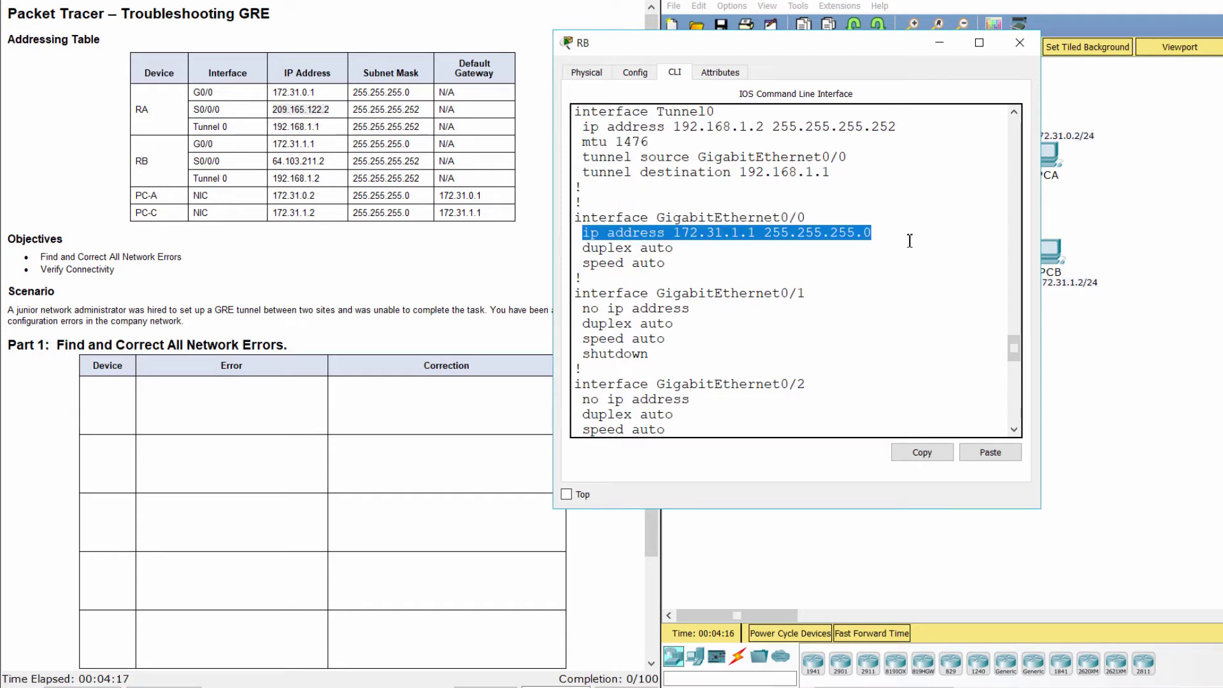
left_click(885, 287)
scroll(828, 337, "down", 15)
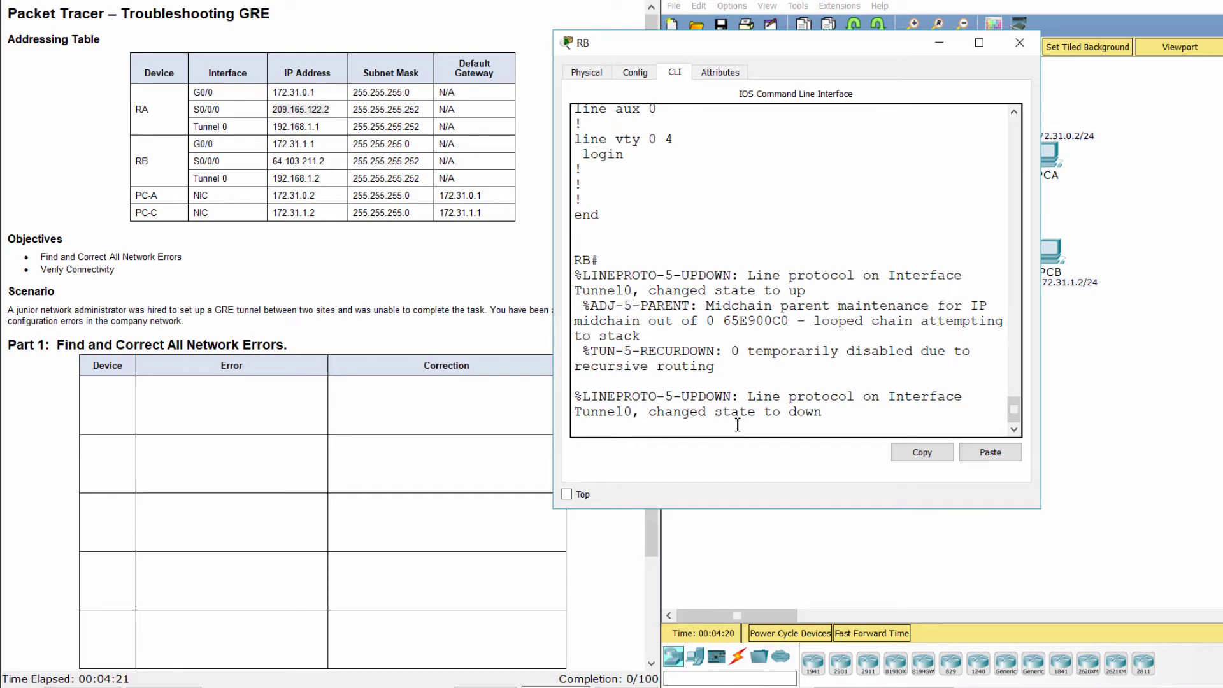
left_click(64, 458)
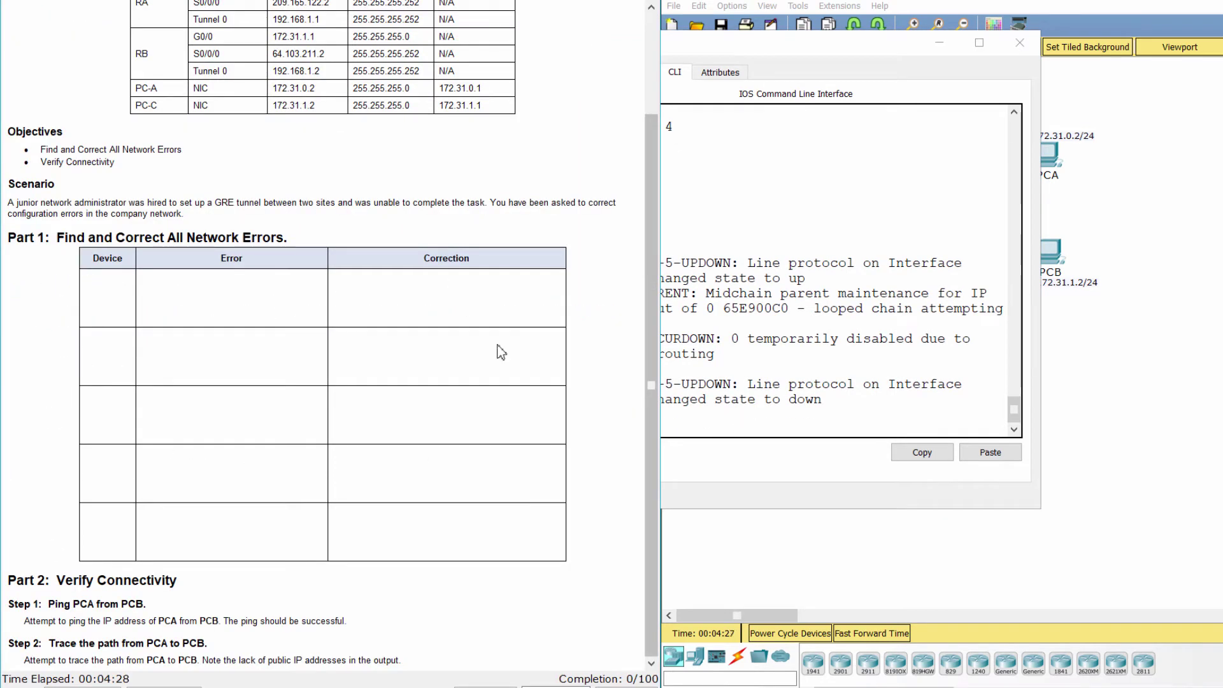
Step: Remove the IP address from RA's G0/0 interface in configuration mode
left_click(1062, 266)
left_click(932, 171)
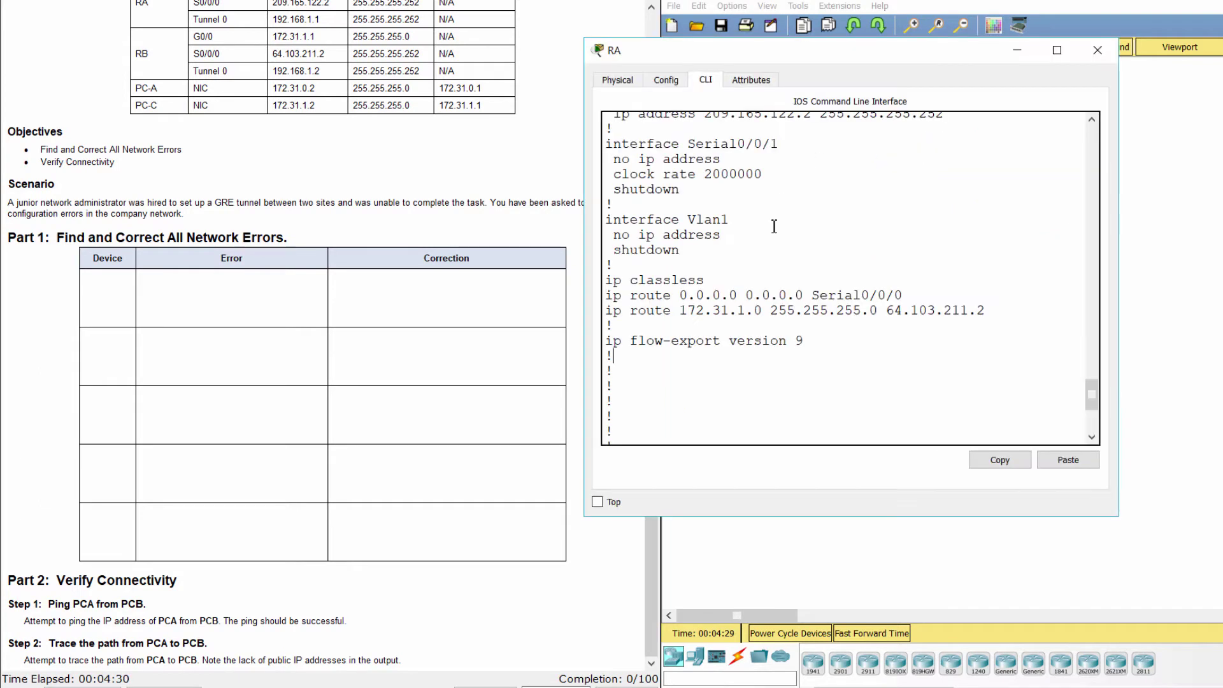
key("Return")
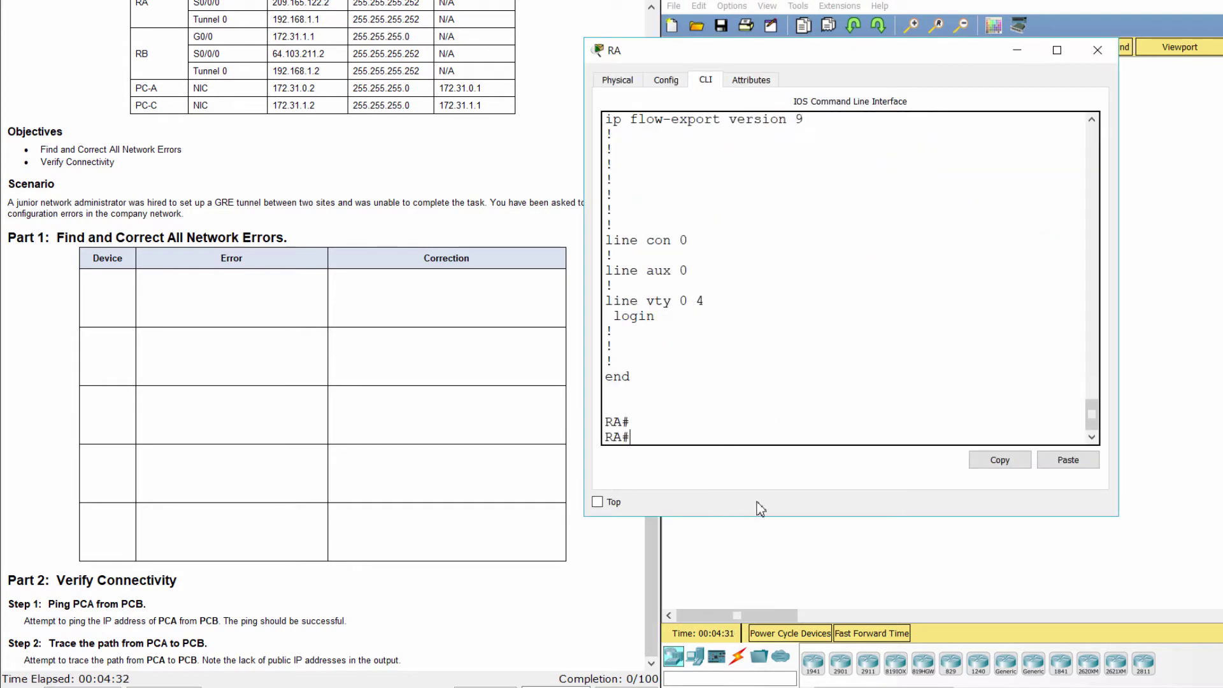
type("conf t")
key("Return")
type("int g0/0")
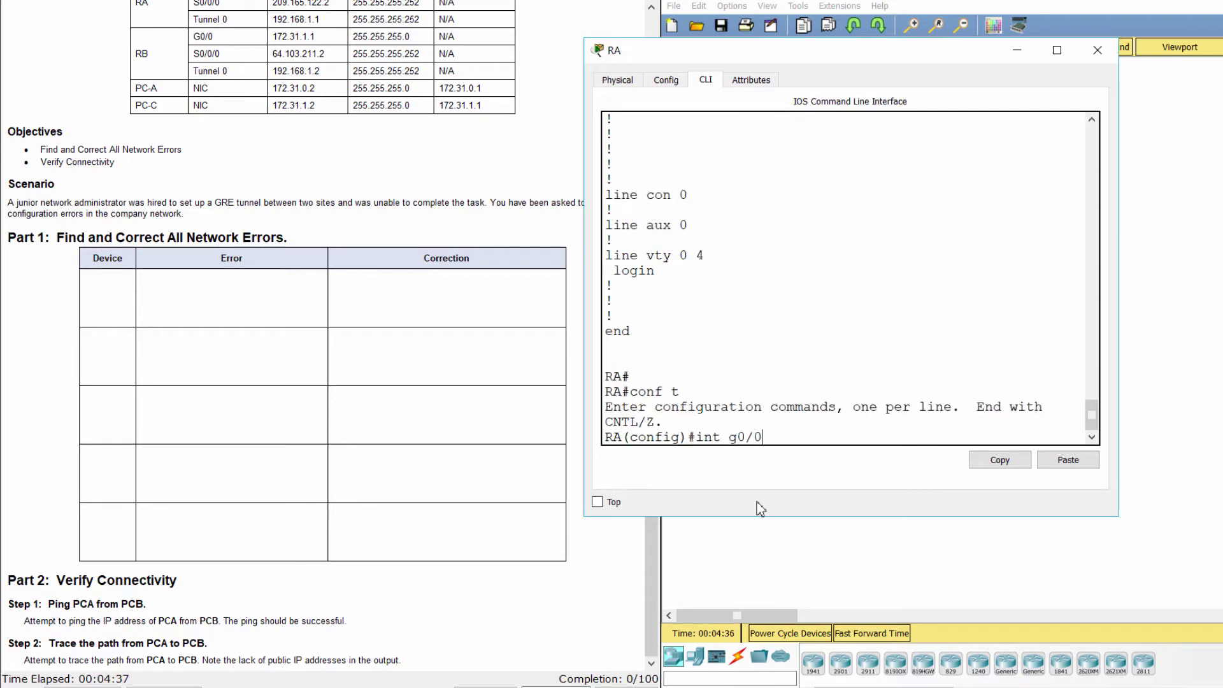
key("Return")
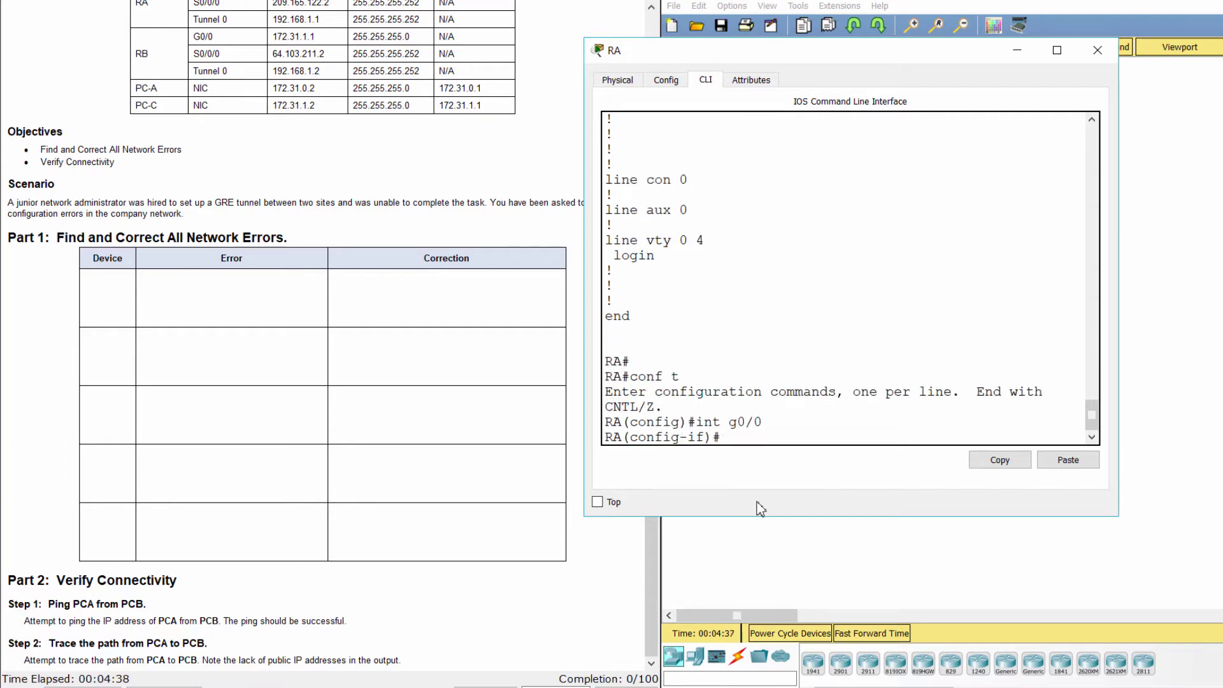
type("no ip address")
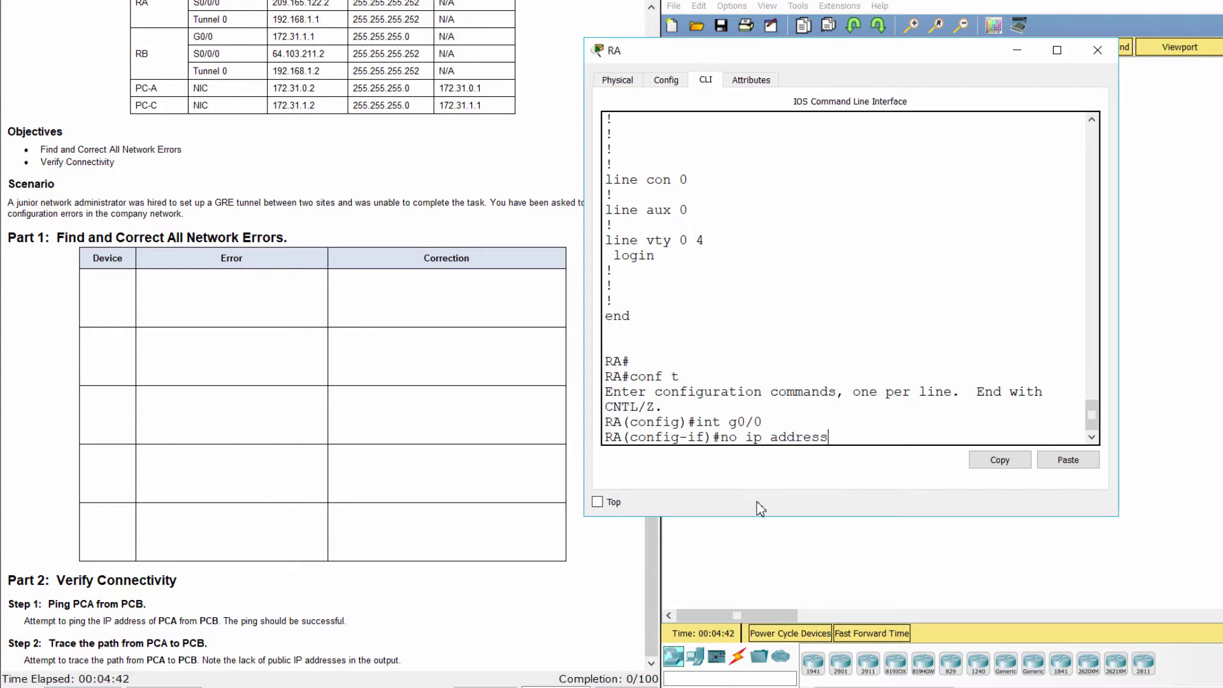
key("Return")
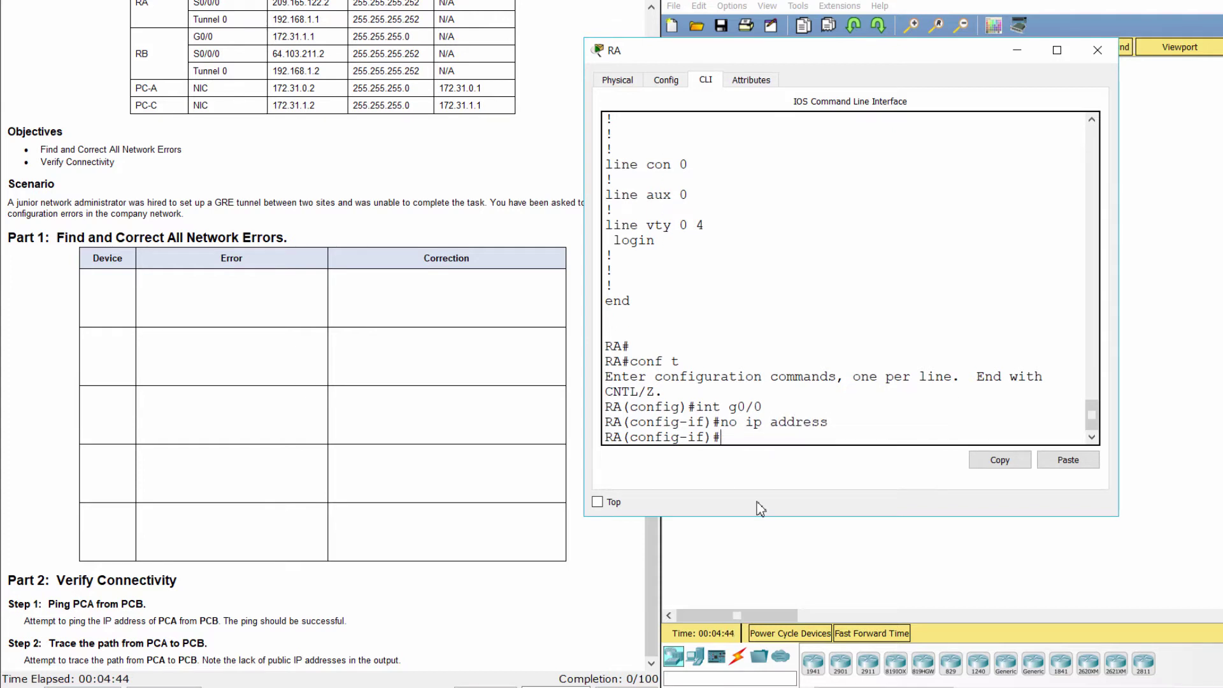
Step: Enter RA's tunnel 0 interface and type address 192.168.1.1 255.255.255.252
type("int tunnel 0")
key("Return")
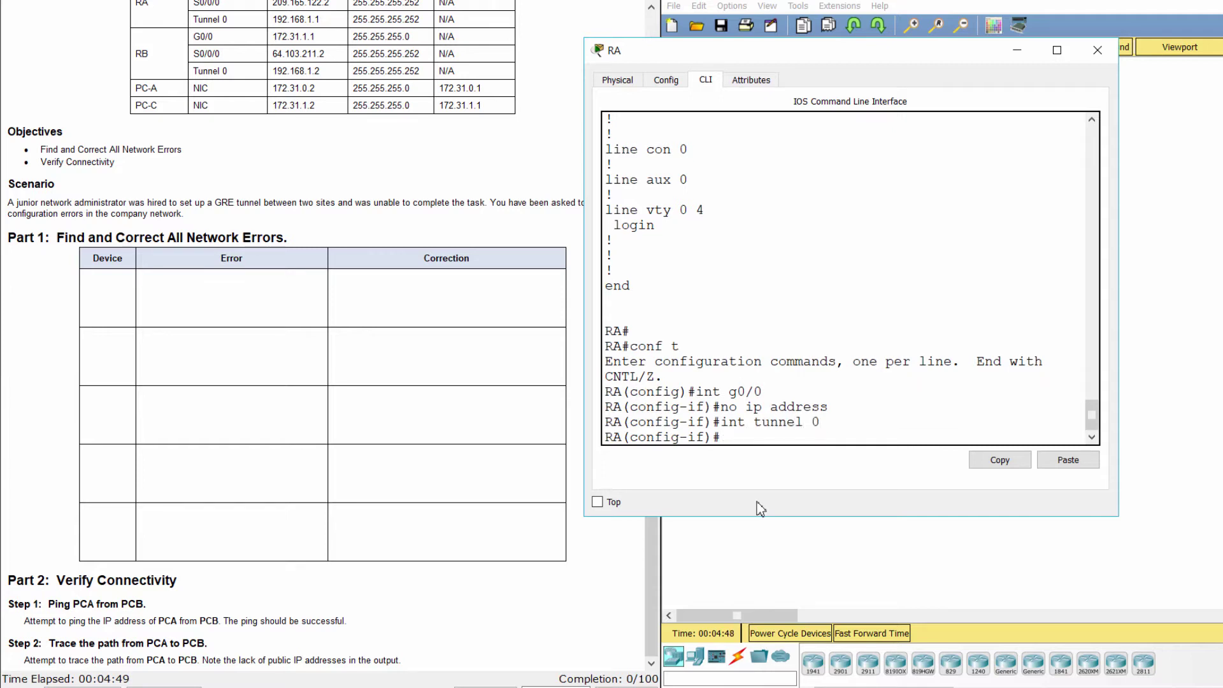
type("ip address 192")
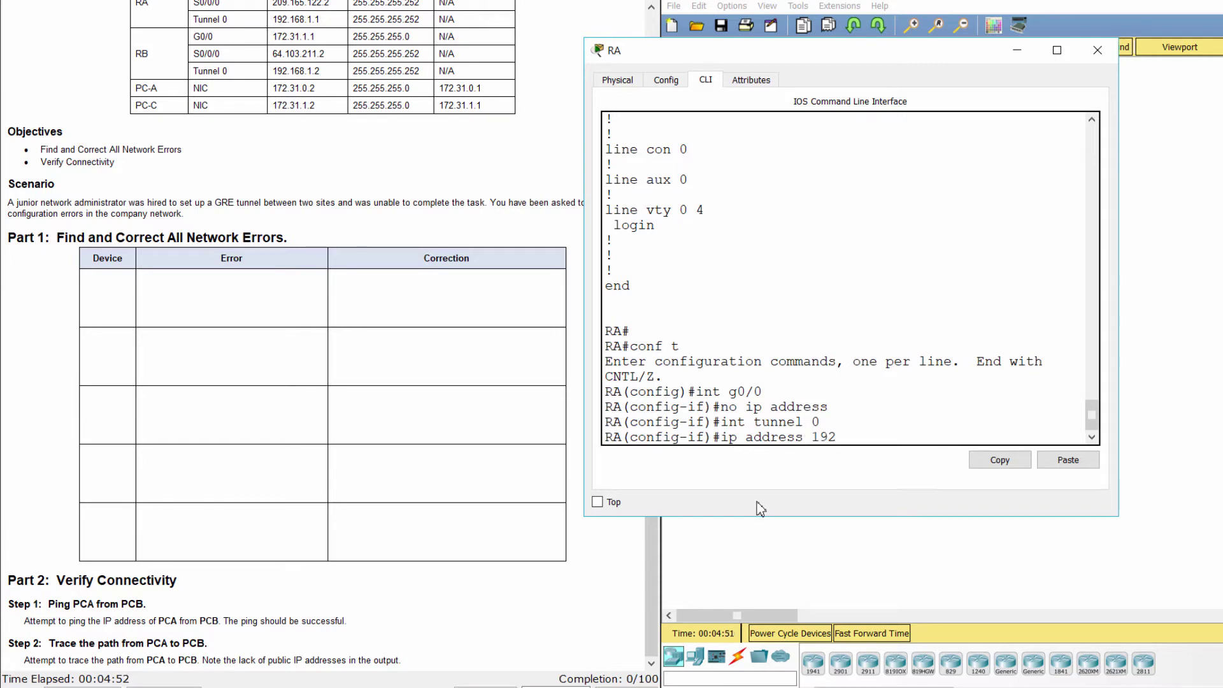
type(".168.1.1 255.255.255.")
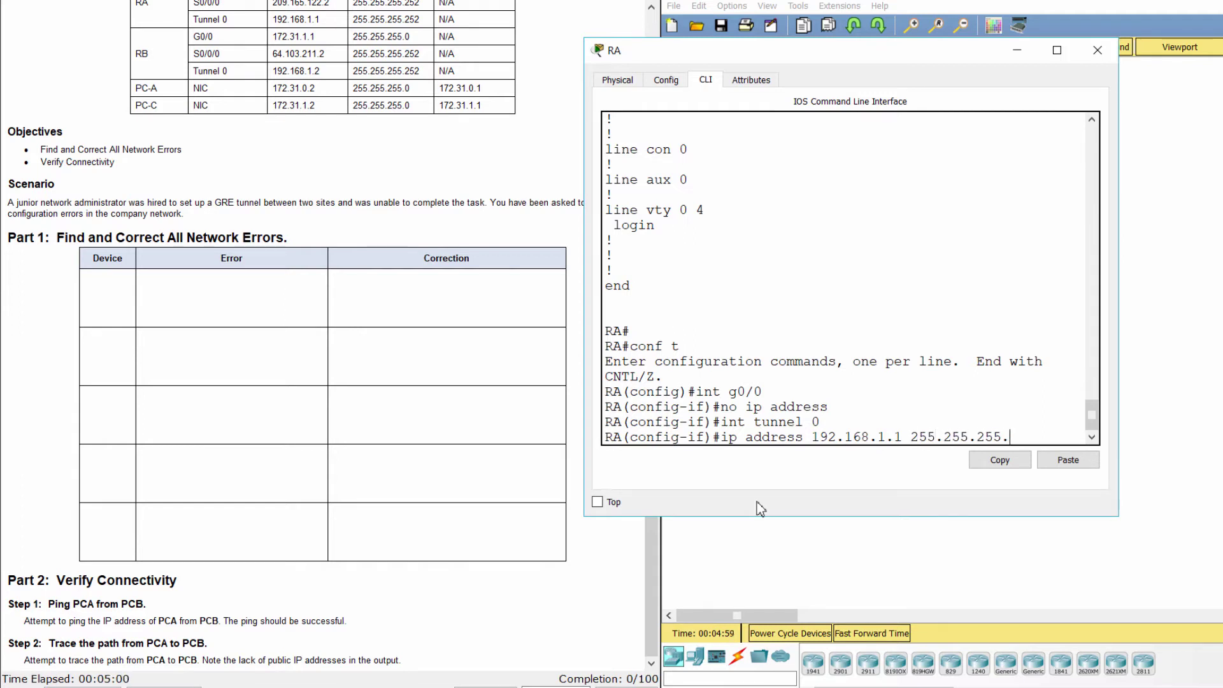
type("252")
Step: Apply 192.168.1.1/30 to RA's tunnel 0 and assign 172.31.0.1 255.255.255.0 to G0/0
key("Return")
type("int g0/0")
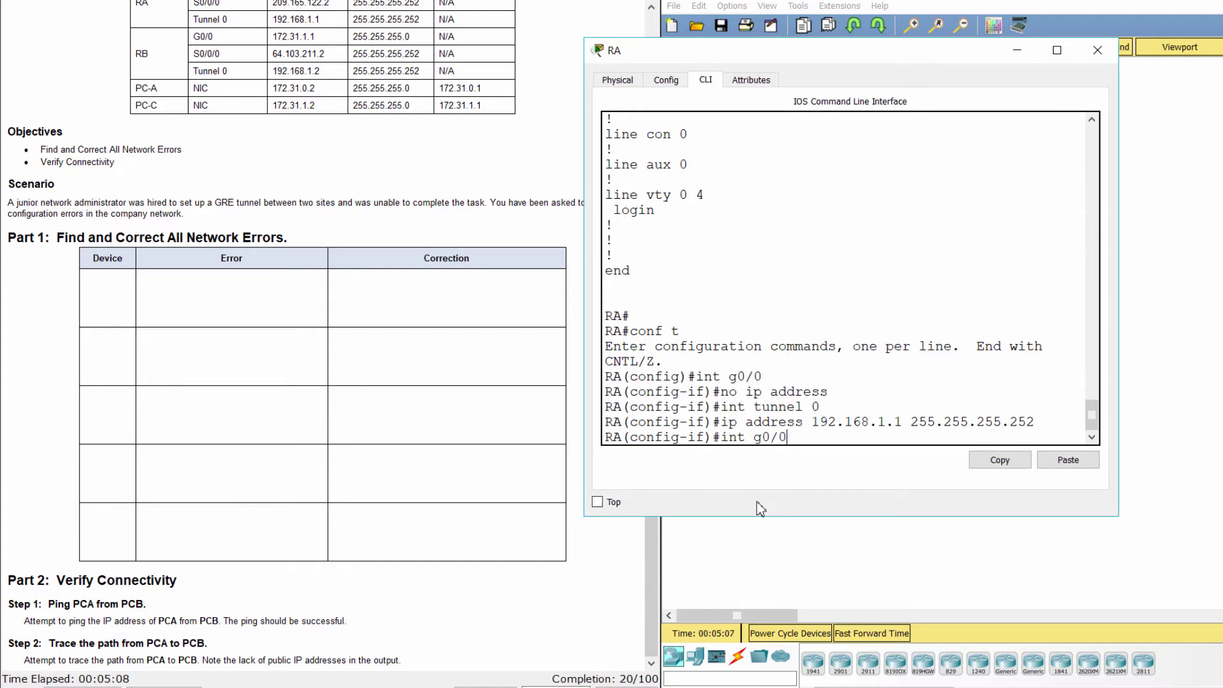
key("Return")
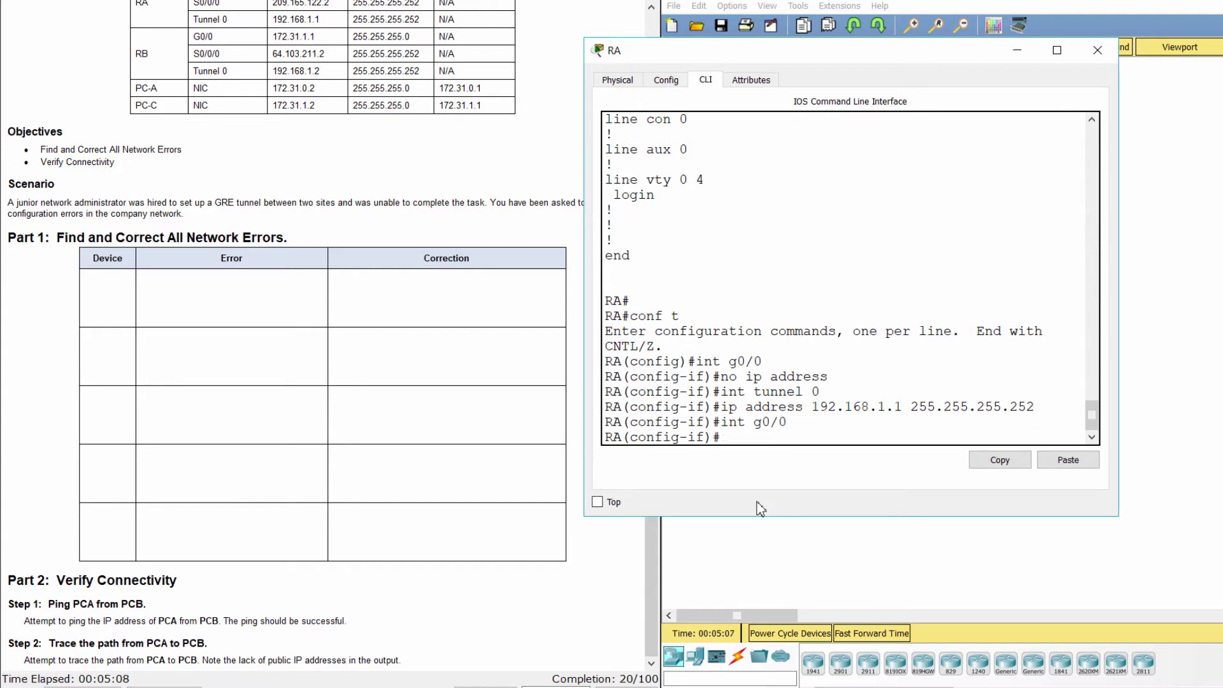
type("ip address 172.31.")
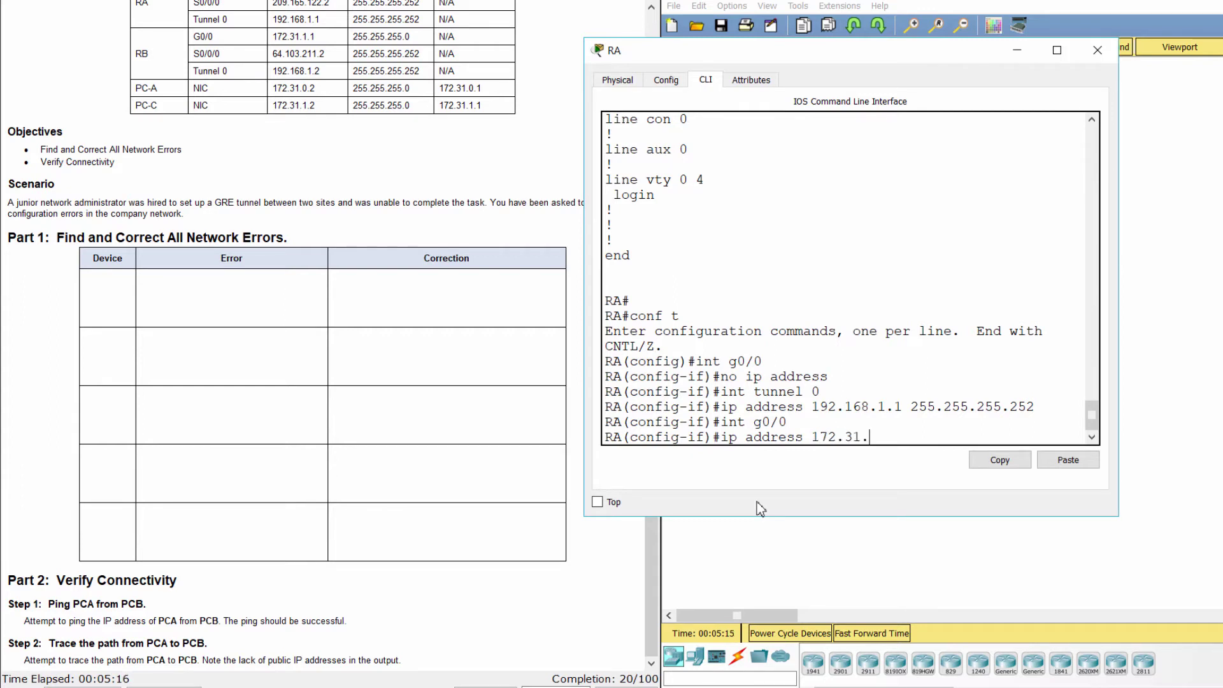
type("0.1 255.255.255.0")
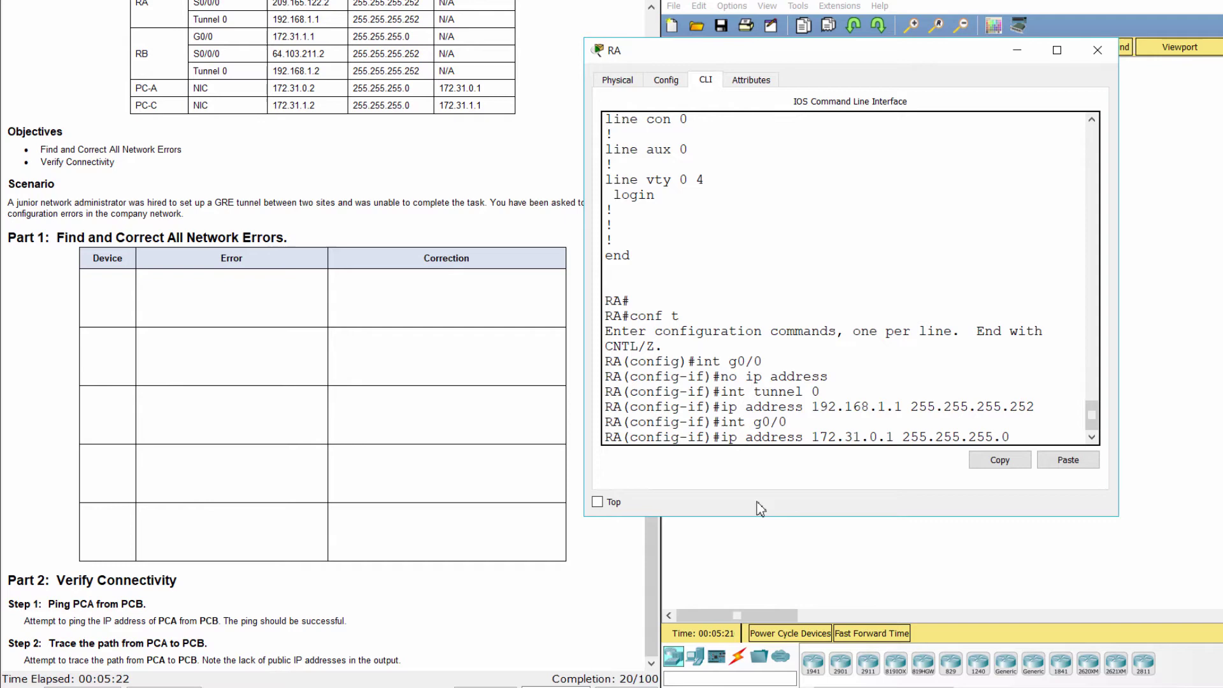
key("Return")
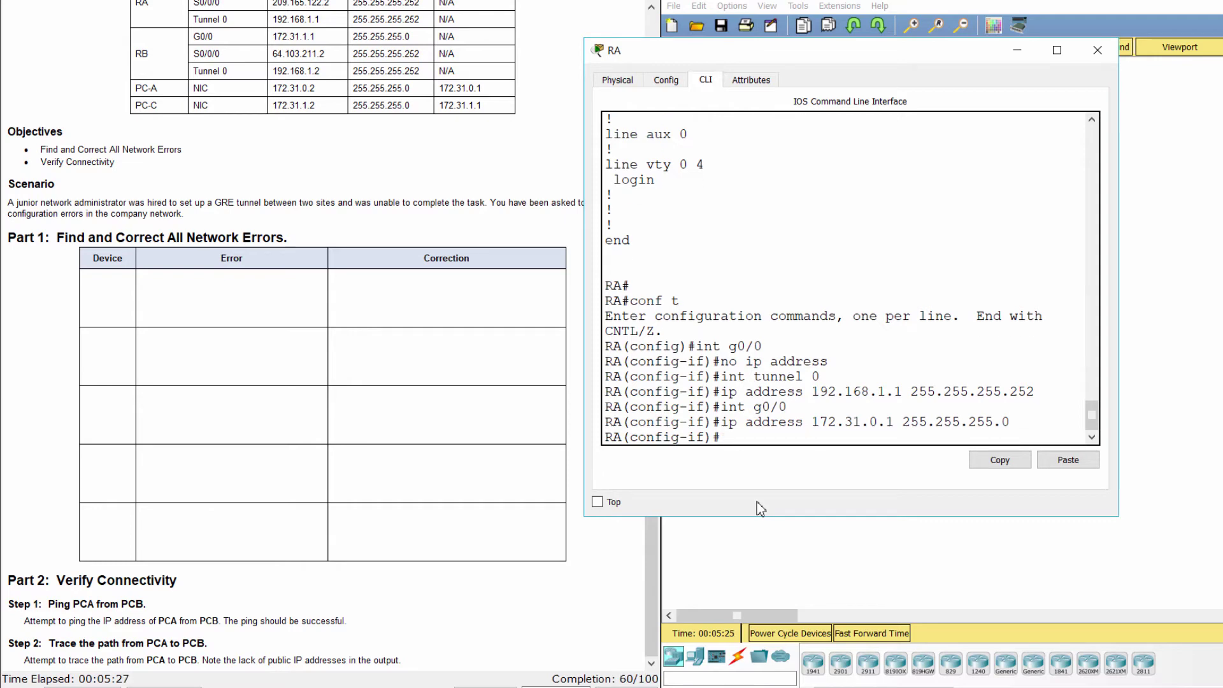
Step: Leave interface mode and add RA's static route to 172.31.1.0 255.255.255.0 via 192.168.1.2
type("exit")
key("Return")
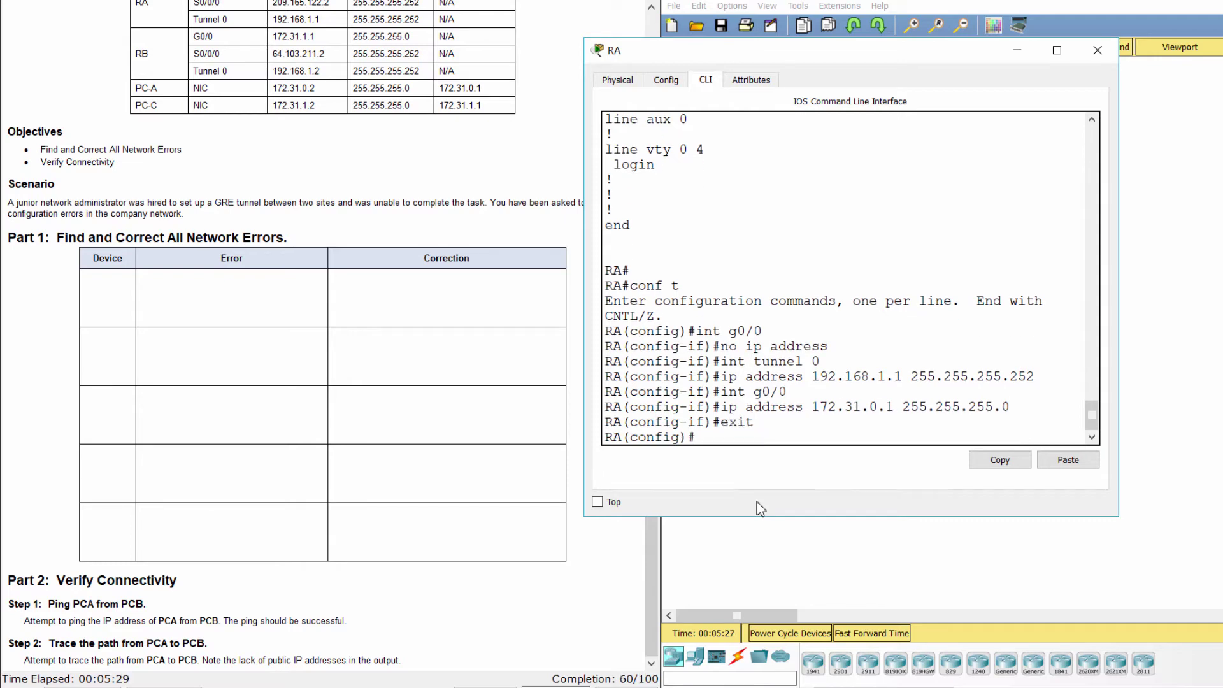
type("ip route 172.31.1.0 255.")
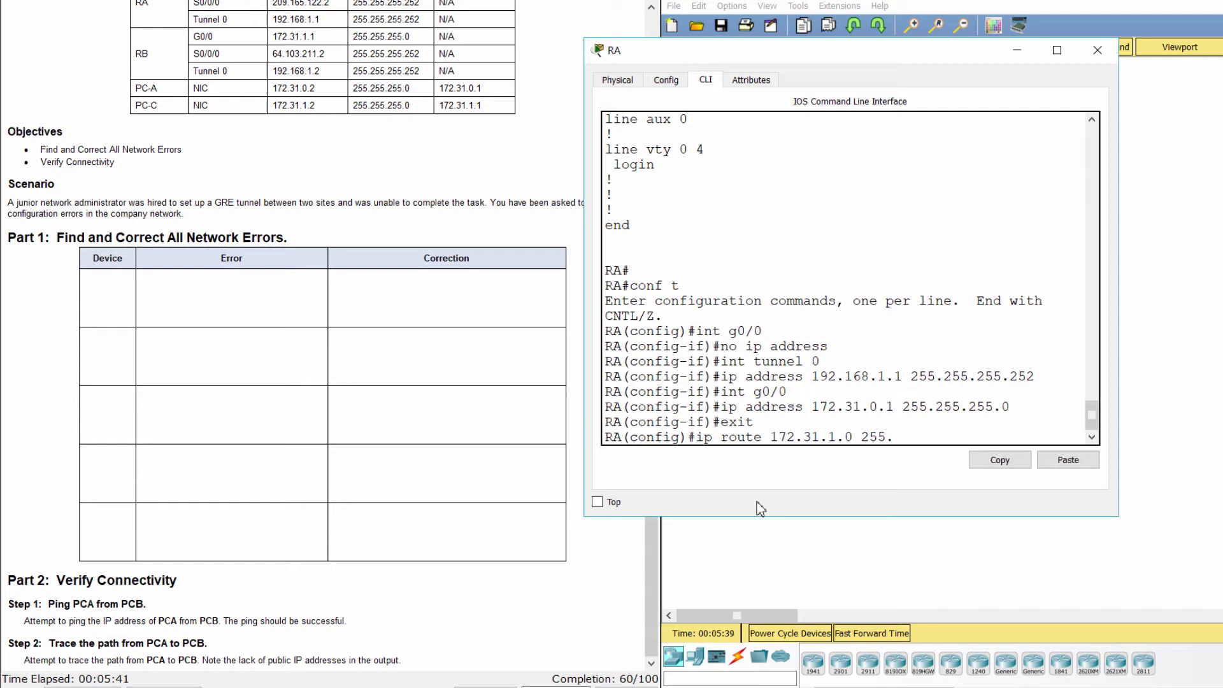
type("255.255.0 192.168.1.2")
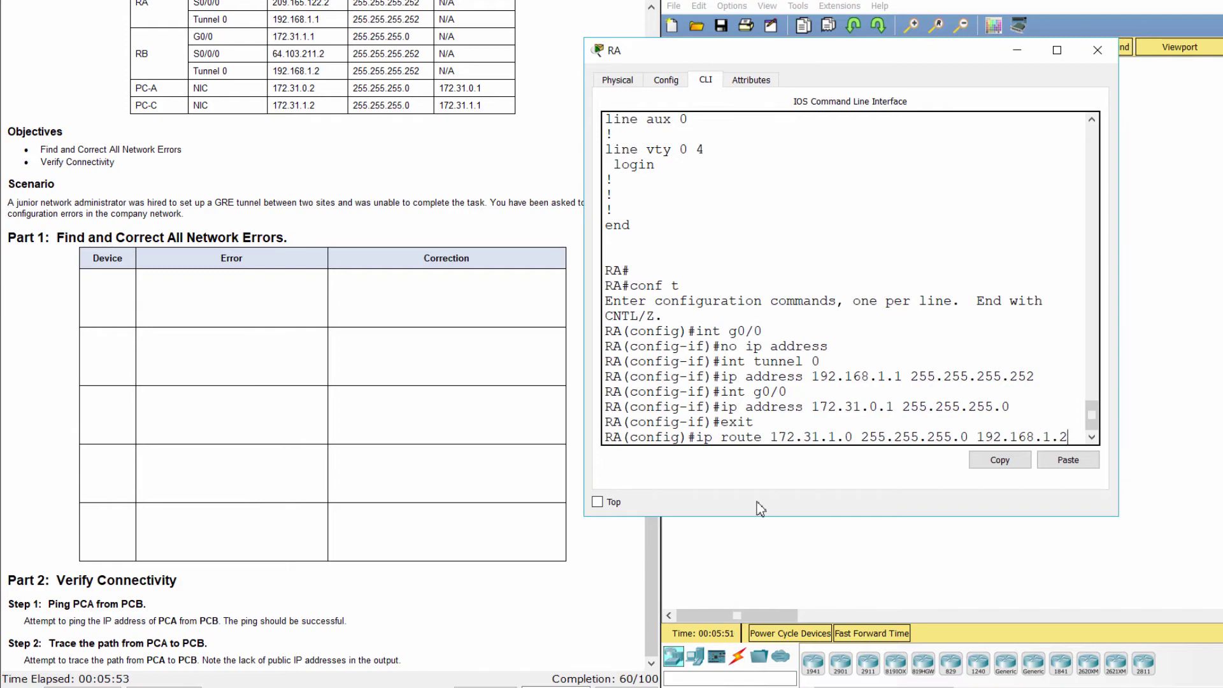
key("Return")
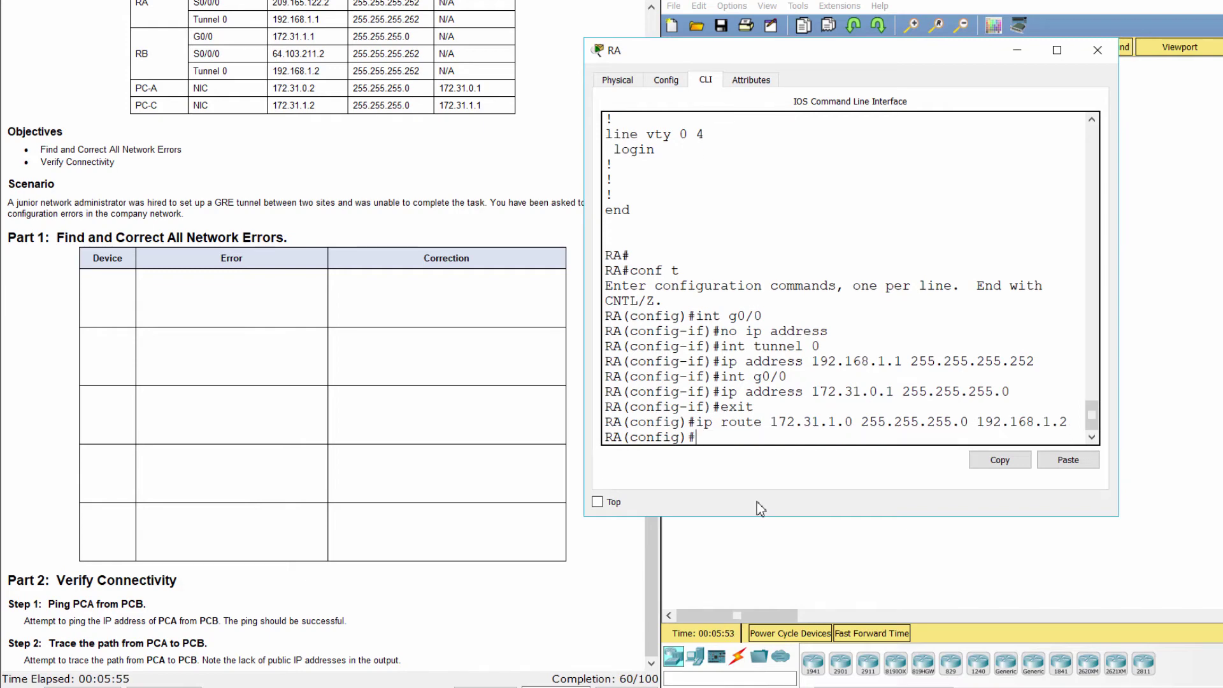
Step: Open RB's CLI, abort the mistyped 'cont' lookup, and enter global configuration mode
left_click(759, 558)
left_click(920, 255)
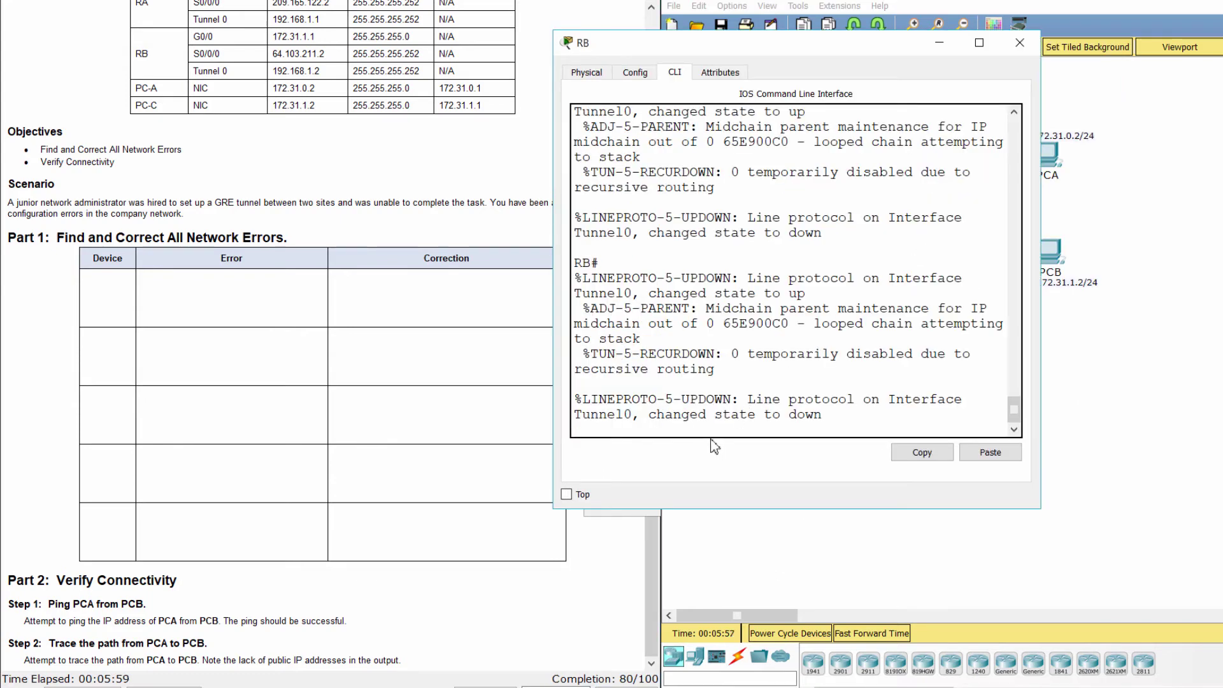
type("cont")
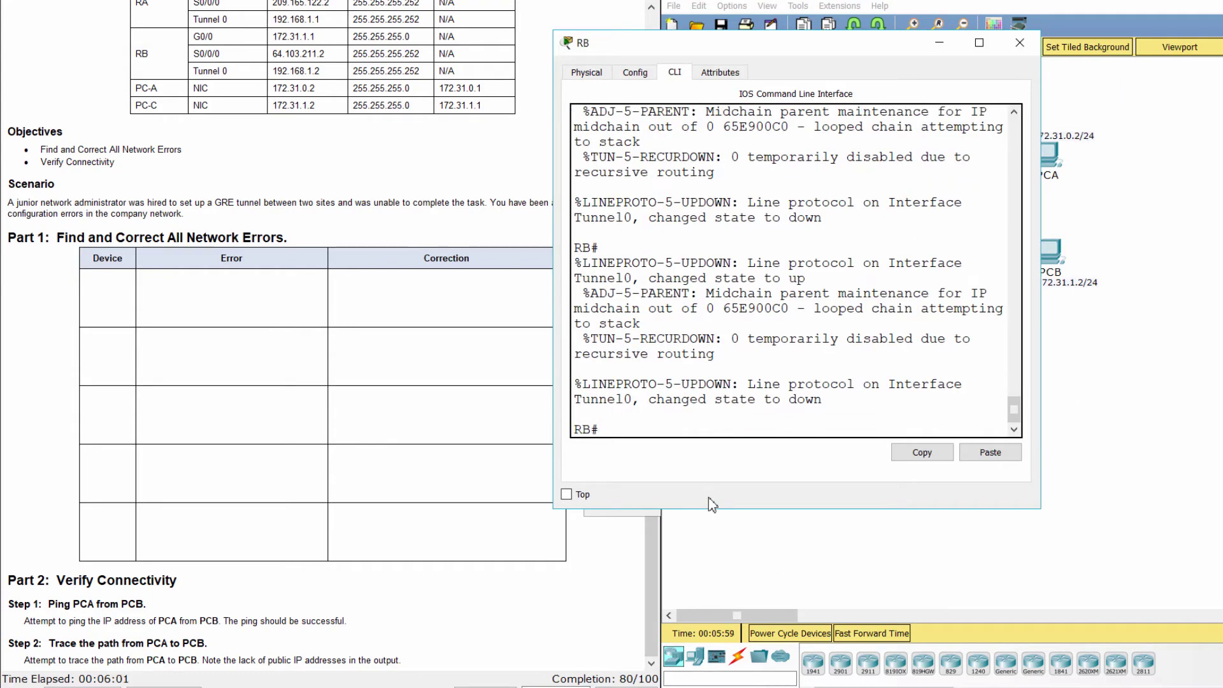
key("Return")
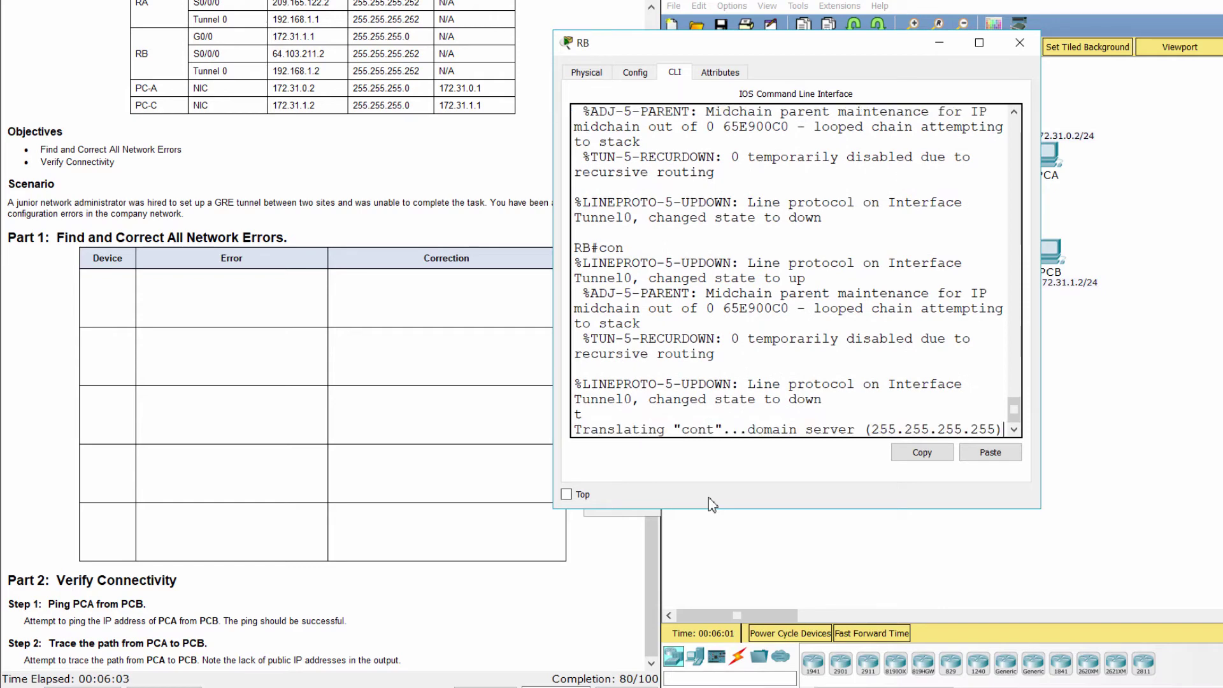
key("ctrl+shift+6")
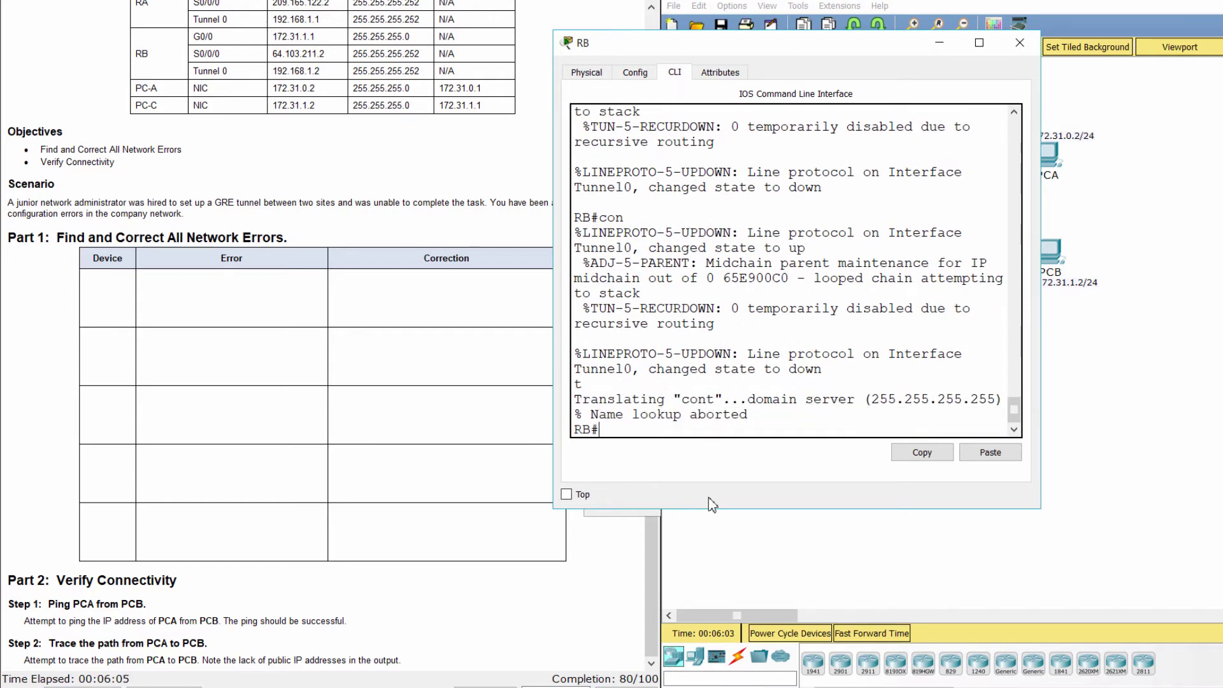
type("conf t")
key("Return")
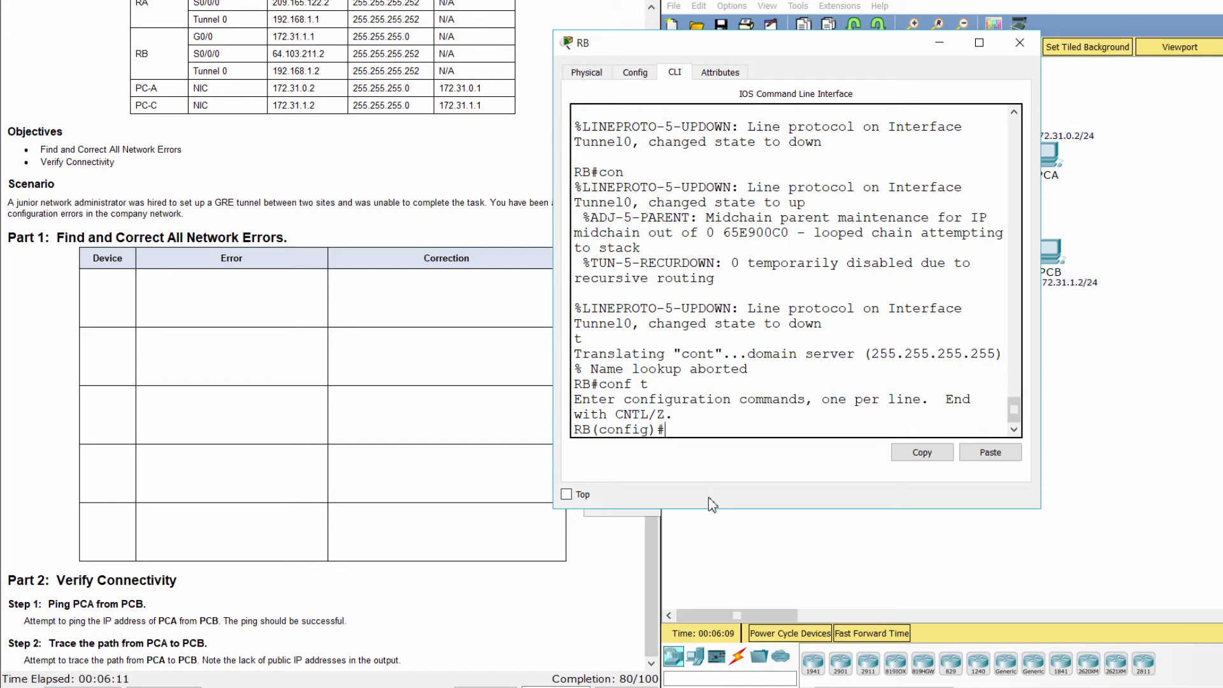
Step: Set RB's tunnel 0 source to s0/0/0 and destination to 209.165.122.2
type("int tunnel 0")
key("Return")
type("tu")
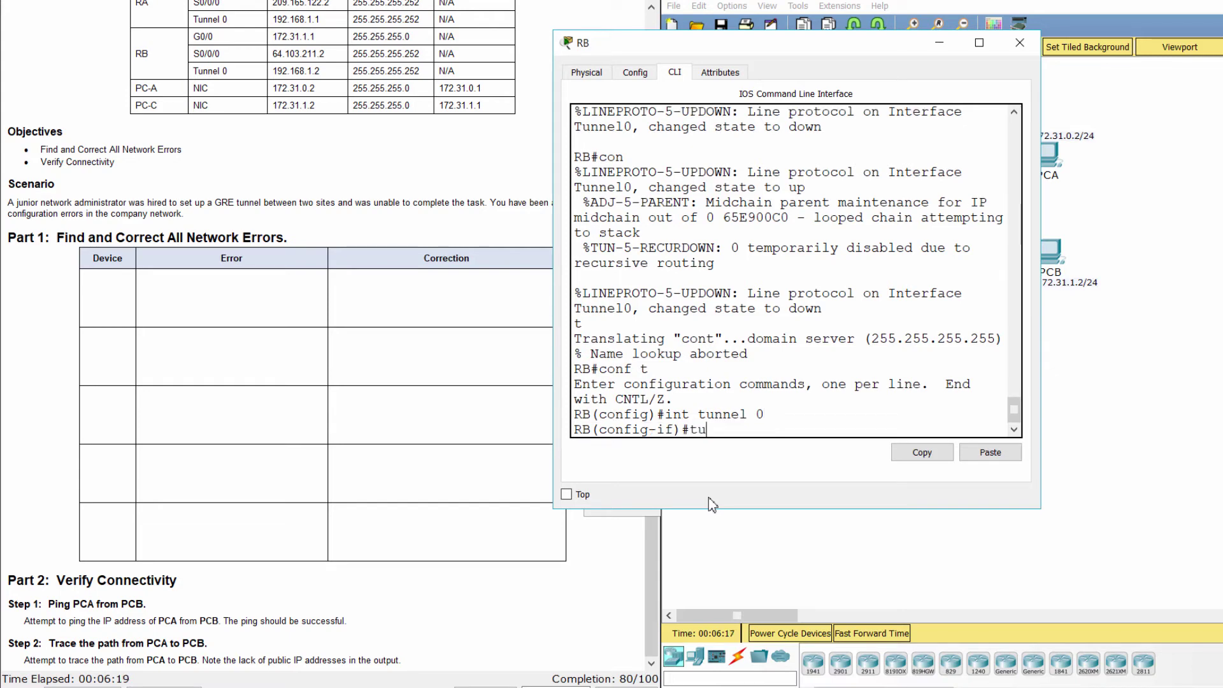
type("nnel source s0")
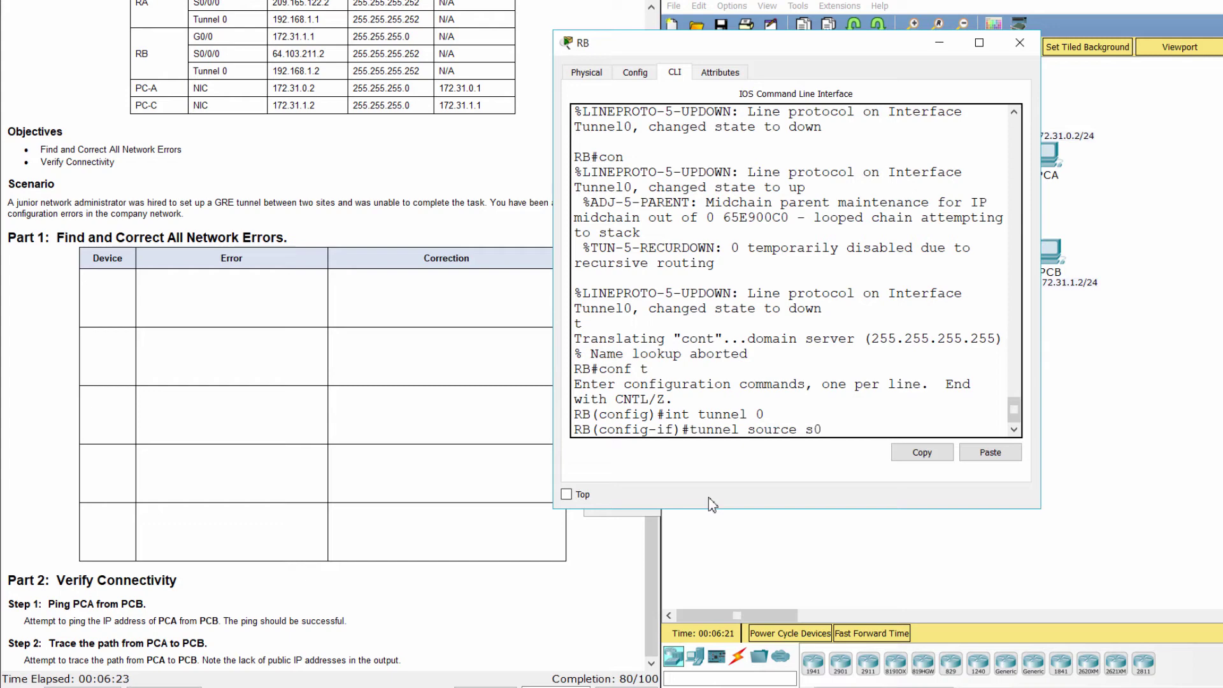
type("/0/0")
key("Return")
type("tunnel")
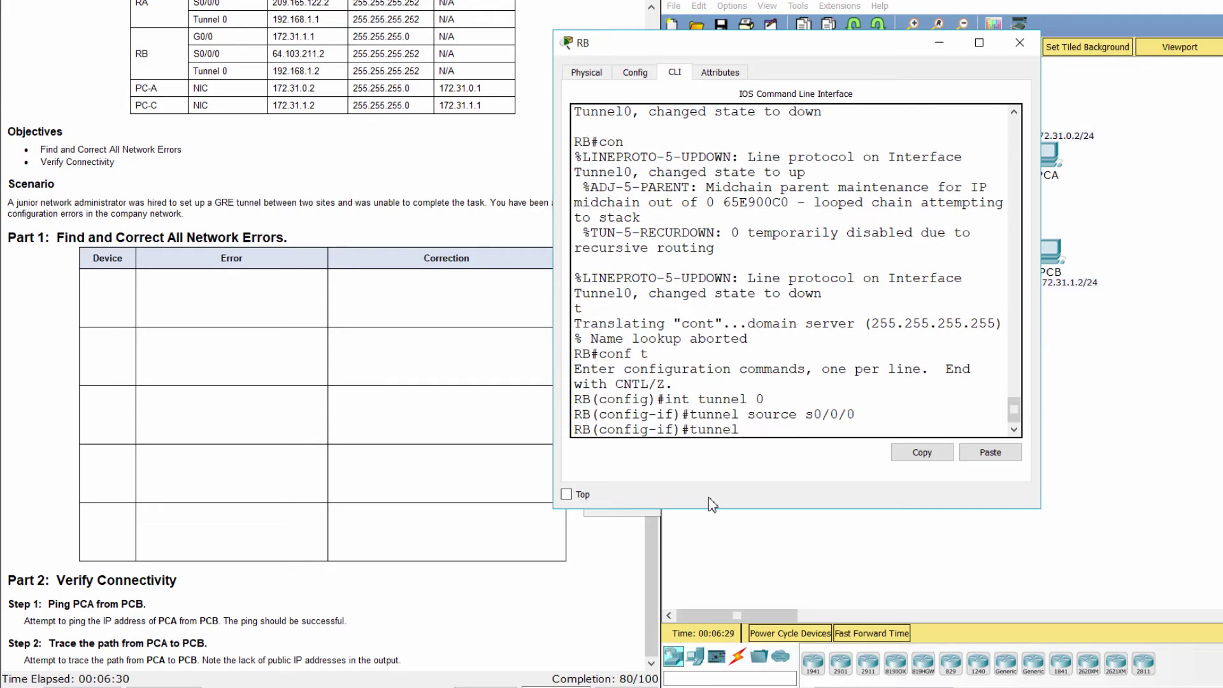
type(" destination 209.165")
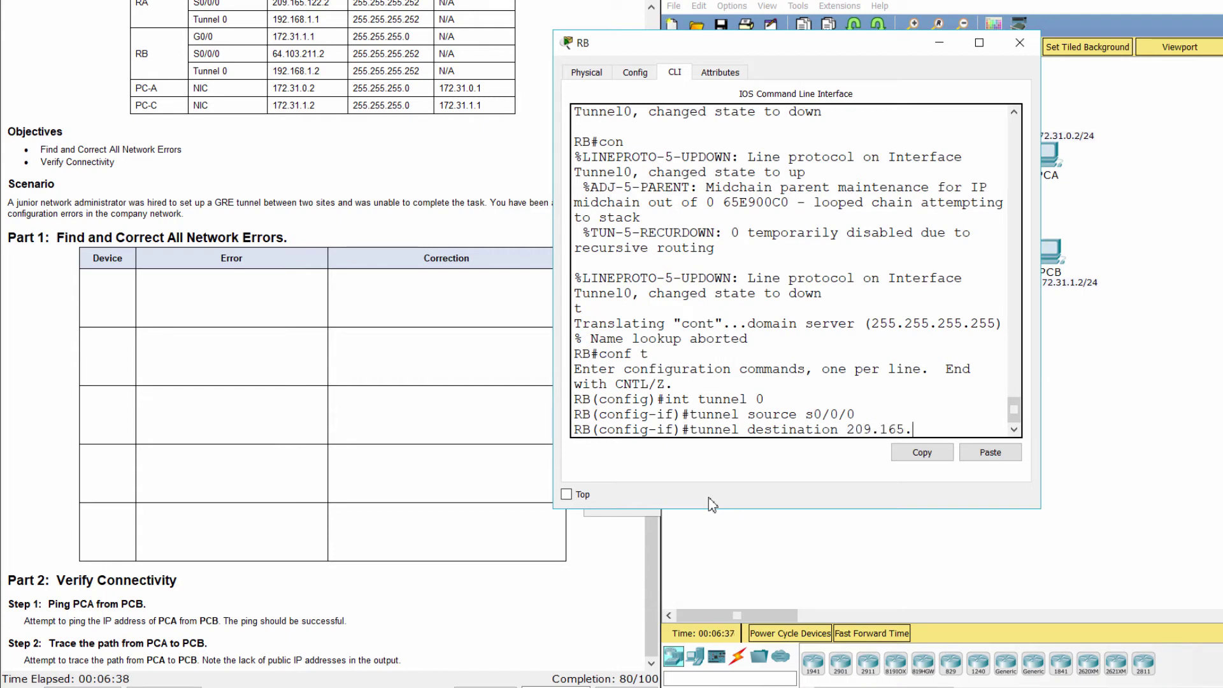
type(".122.2")
key("Return")
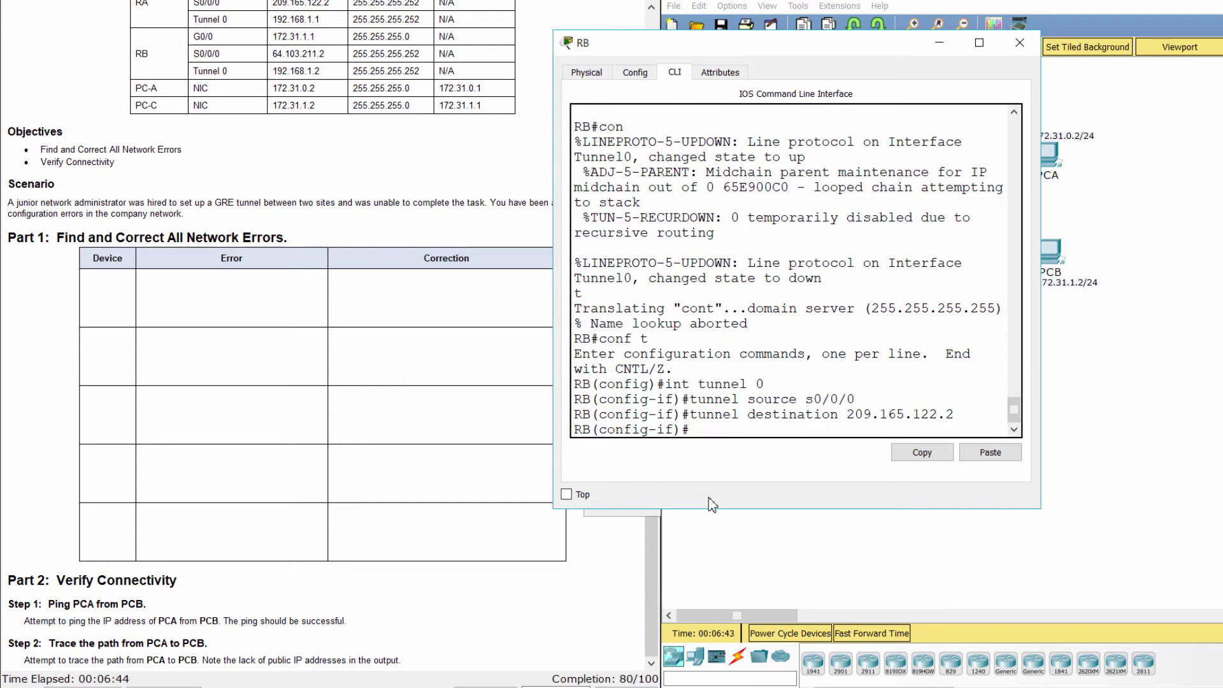
Step: Read Part 2: Verify Connectivity and its Step 1 ping instruction
left_click(469, 595)
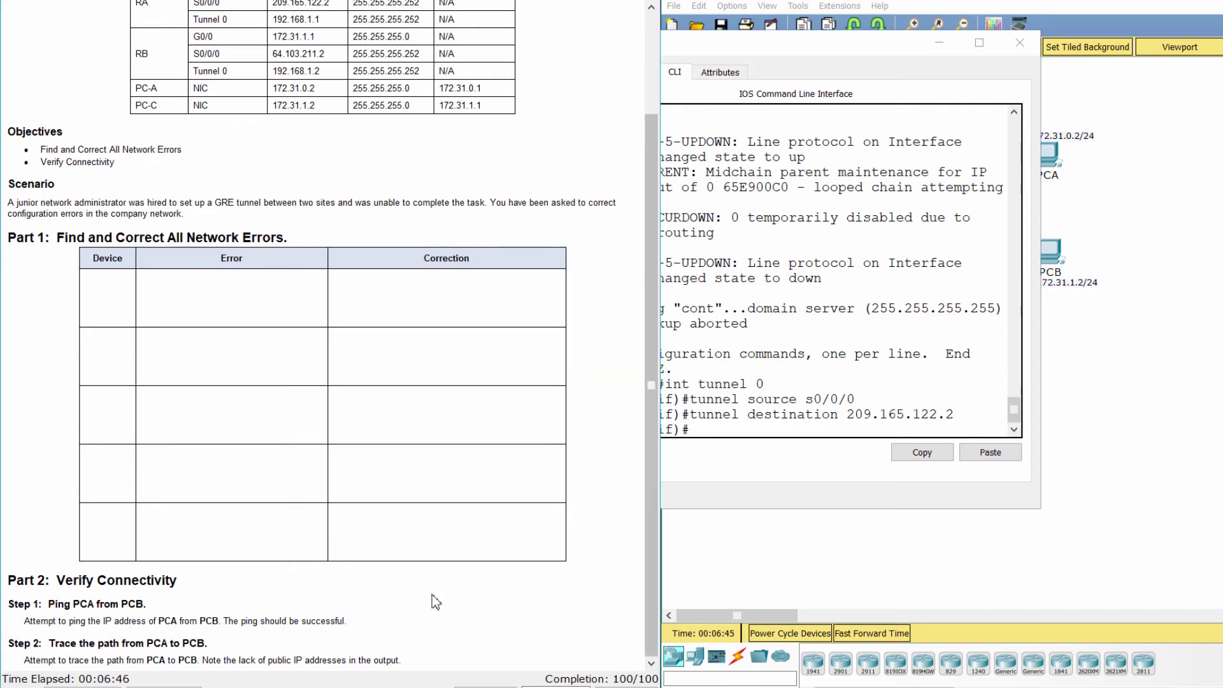
left_click_drag(9, 581, 193, 578)
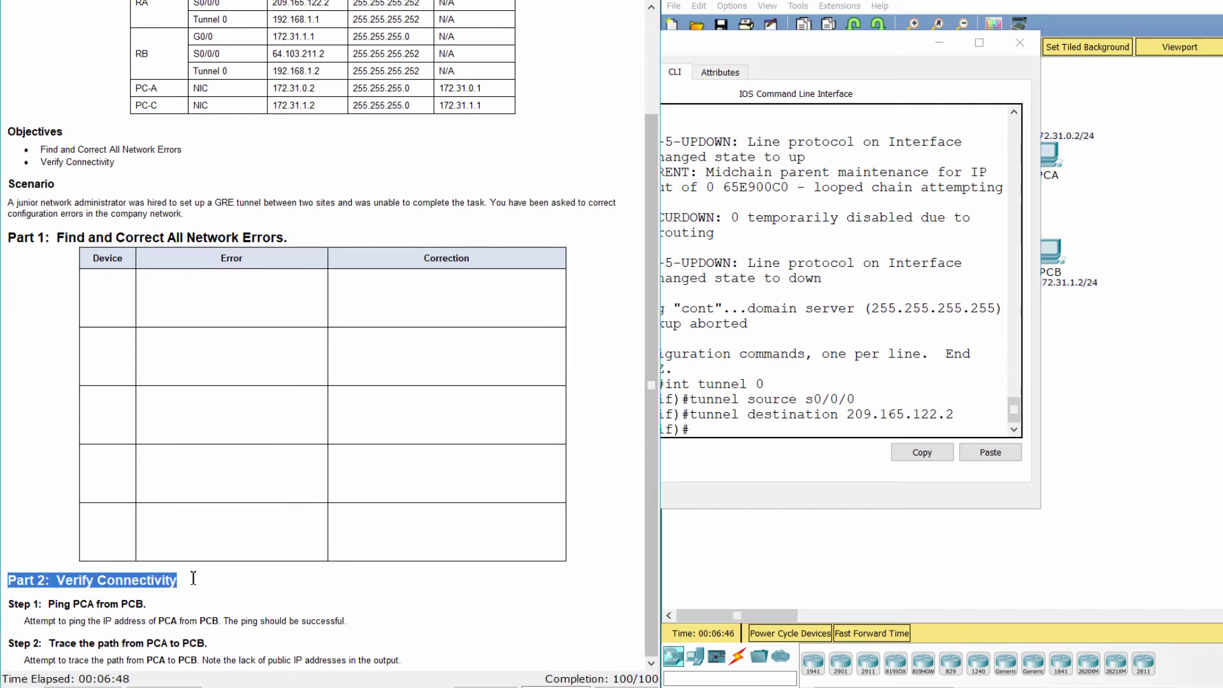
left_click_drag(8, 603, 347, 619)
left_click(24, 627)
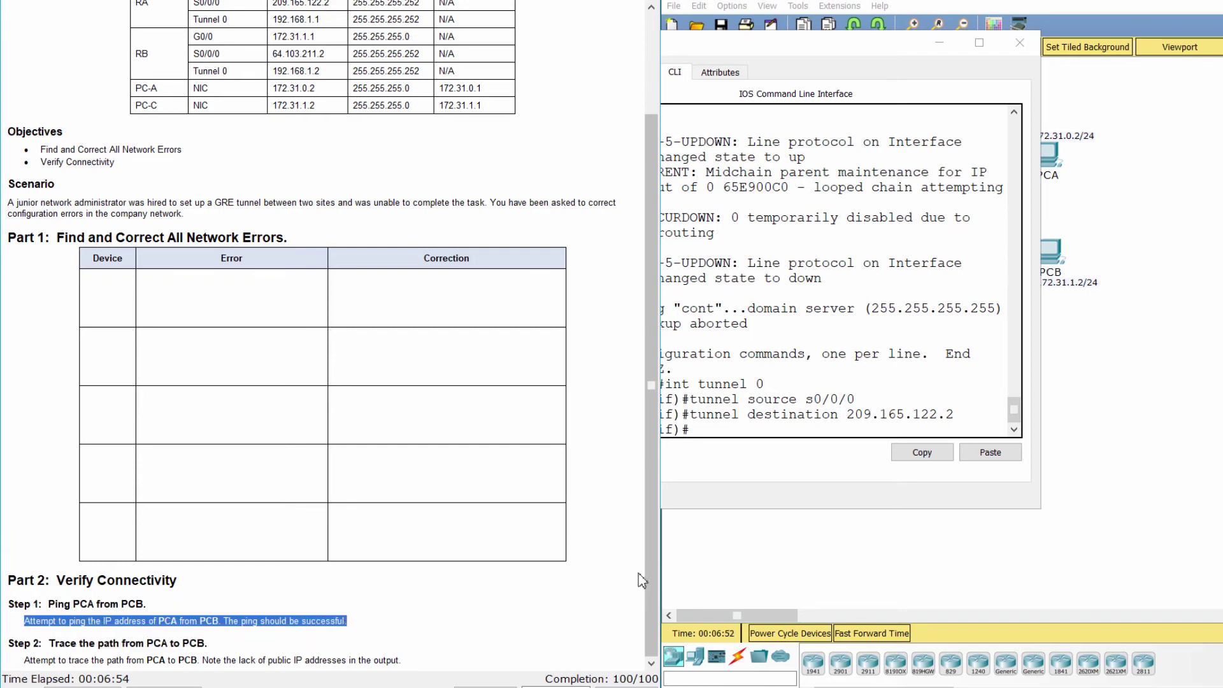
Step: Fast-forward simulation time, dismiss the Interface Locked warning, and open PCA's device window
left_click(877, 560)
left_click(898, 634)
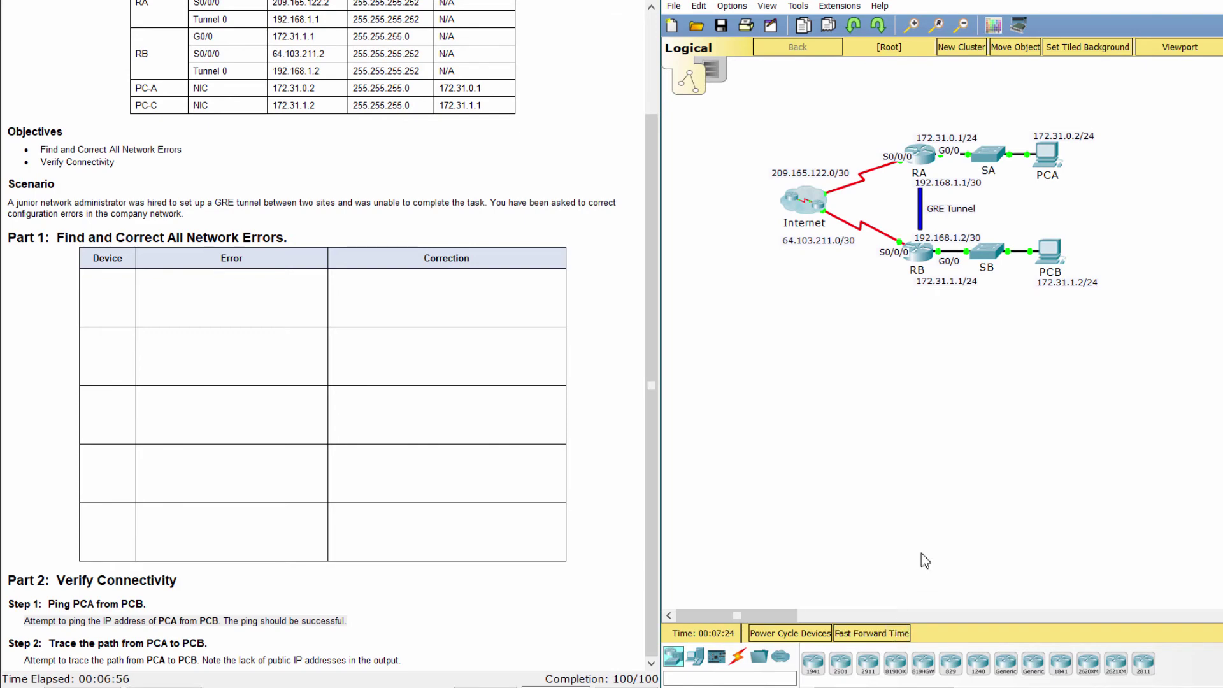
left_click(1057, 137)
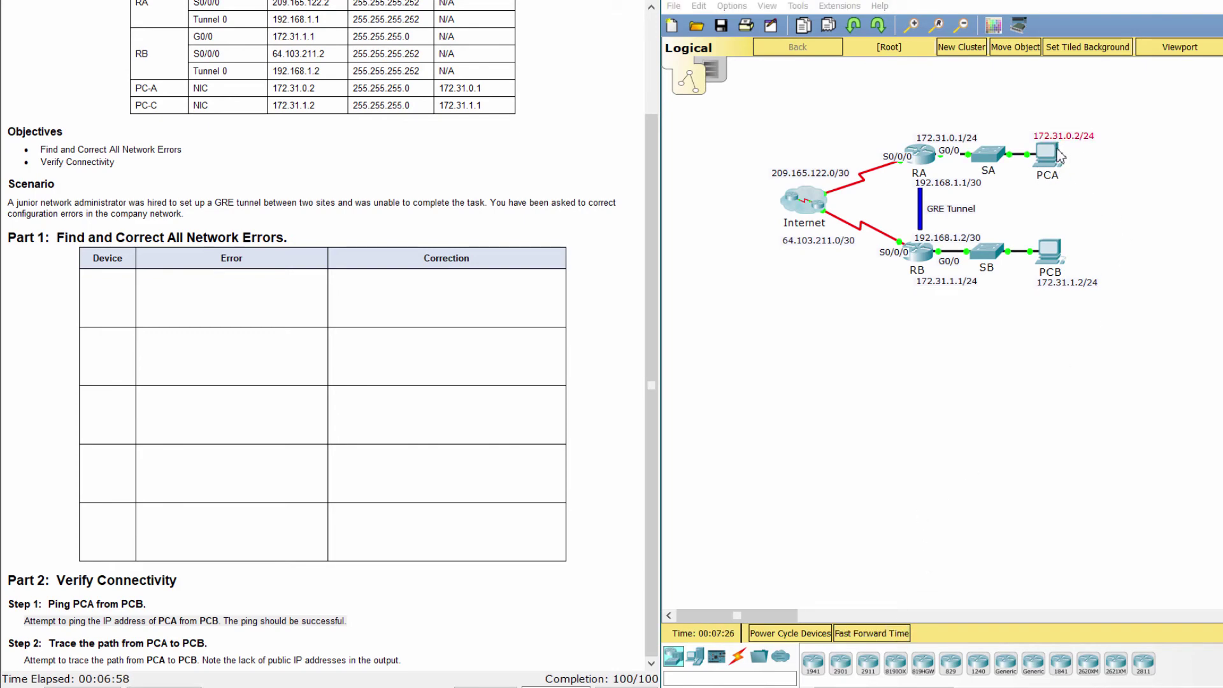
left_click(1068, 304)
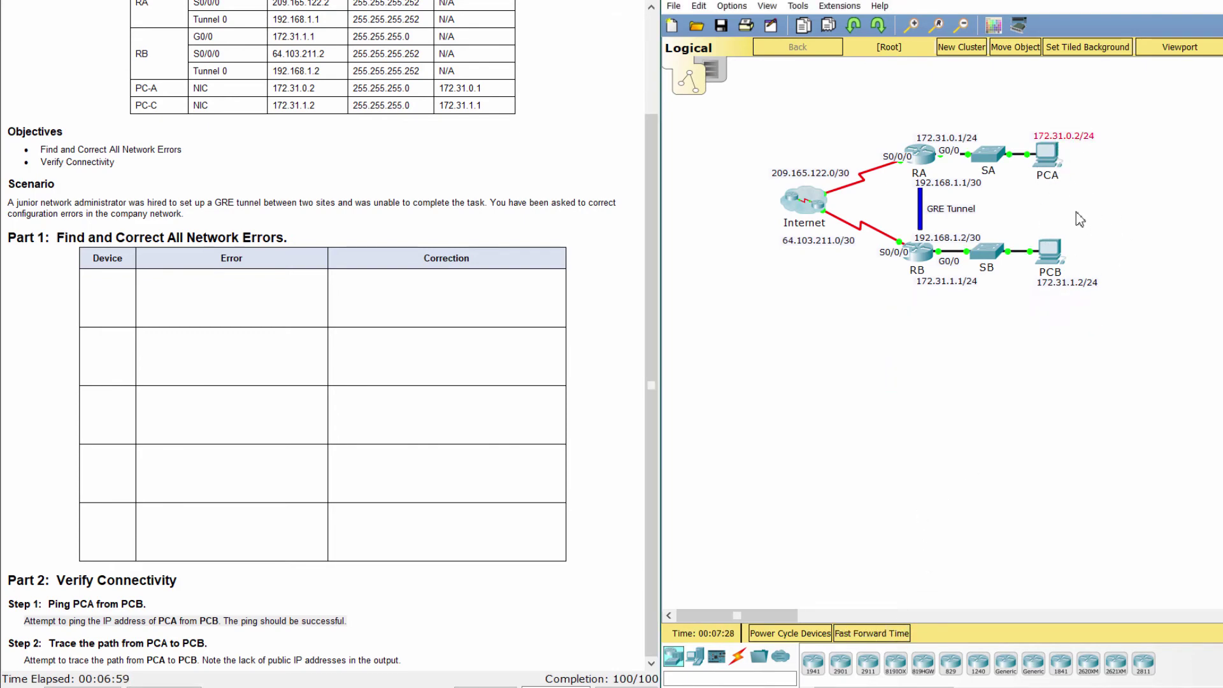
left_click(1046, 162)
Step: Ping PCB at 172.31.1.2 from PCA's command prompt, getting 3 of 4 replies
left_click(521, 148)
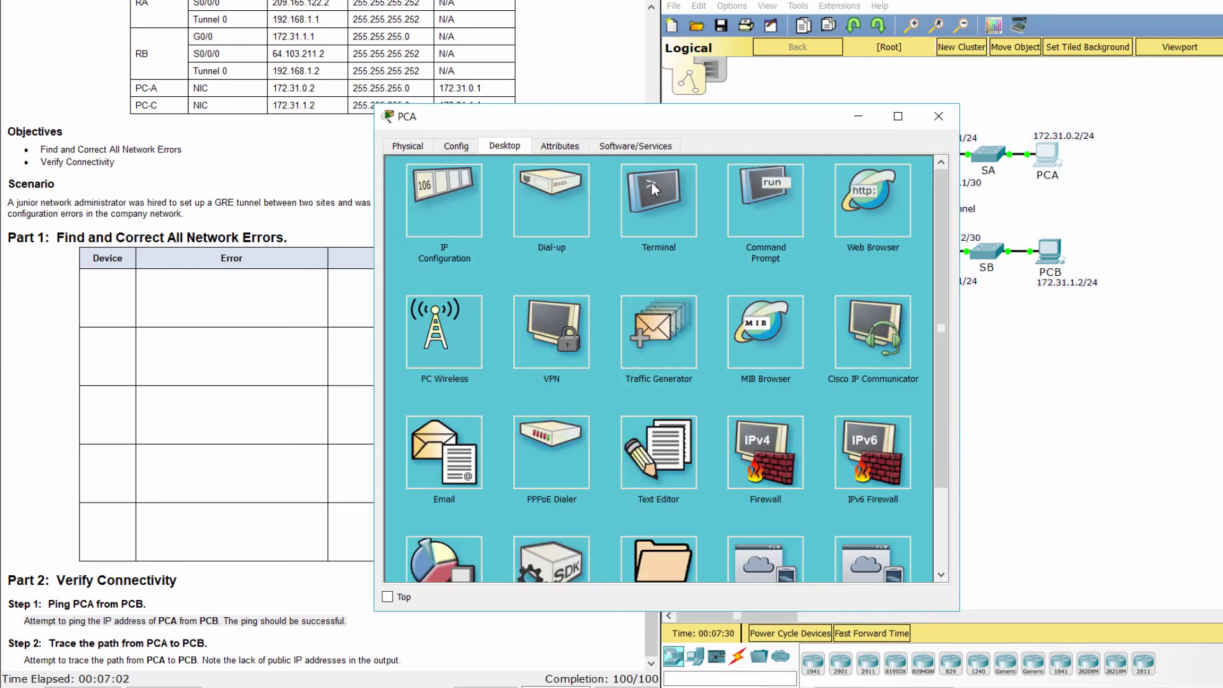
left_click(759, 223)
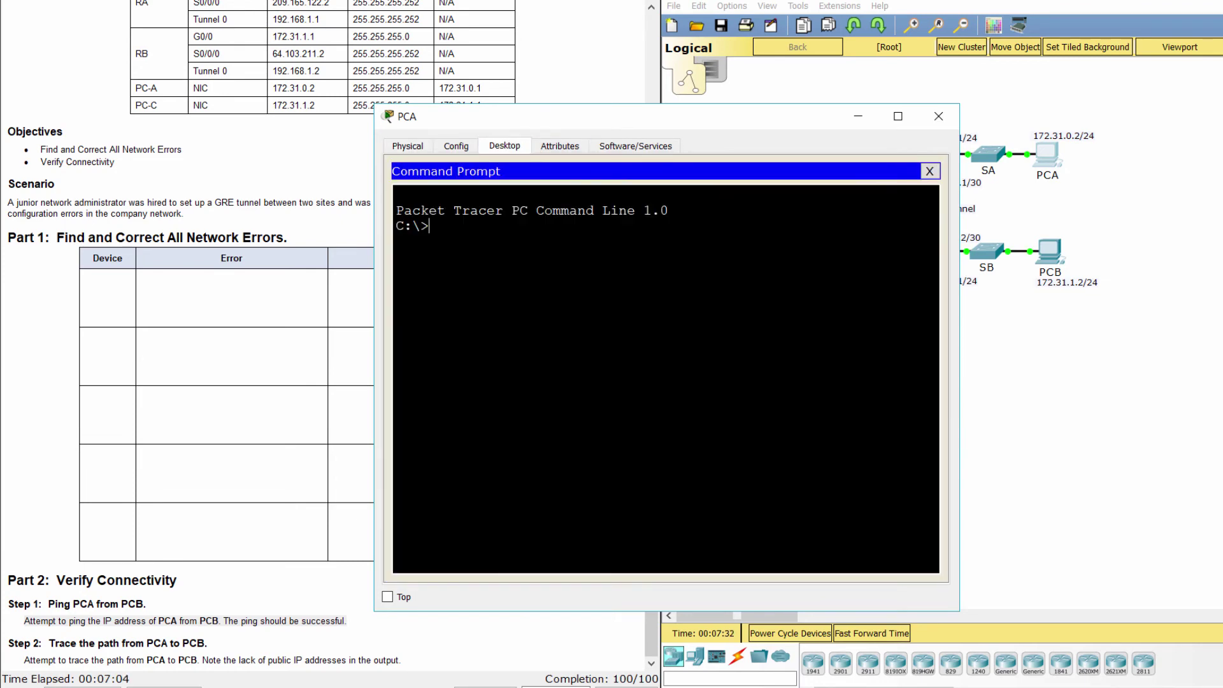
type("ping 172.31.1.2")
key("Return")
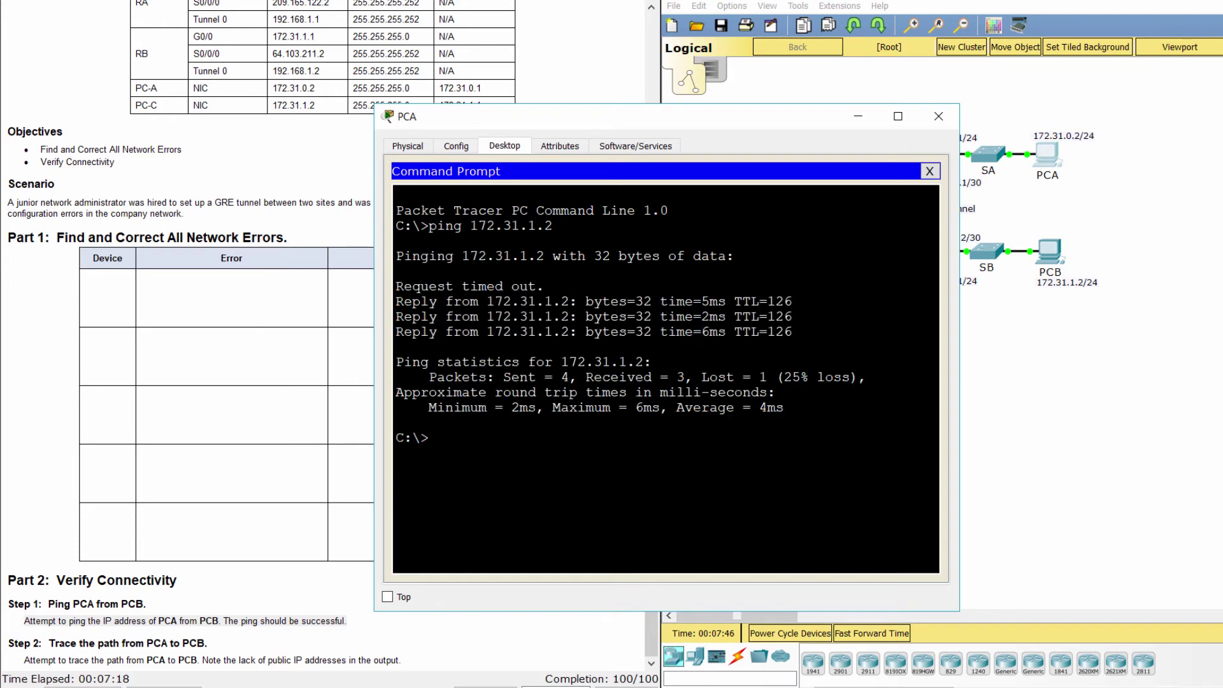
left_click_drag(9, 642, 225, 632)
Step: Run tracert 172.31.1.2 from PCA, completing in three hops via tunnel address 192.168.1.2
left_click(733, 484)
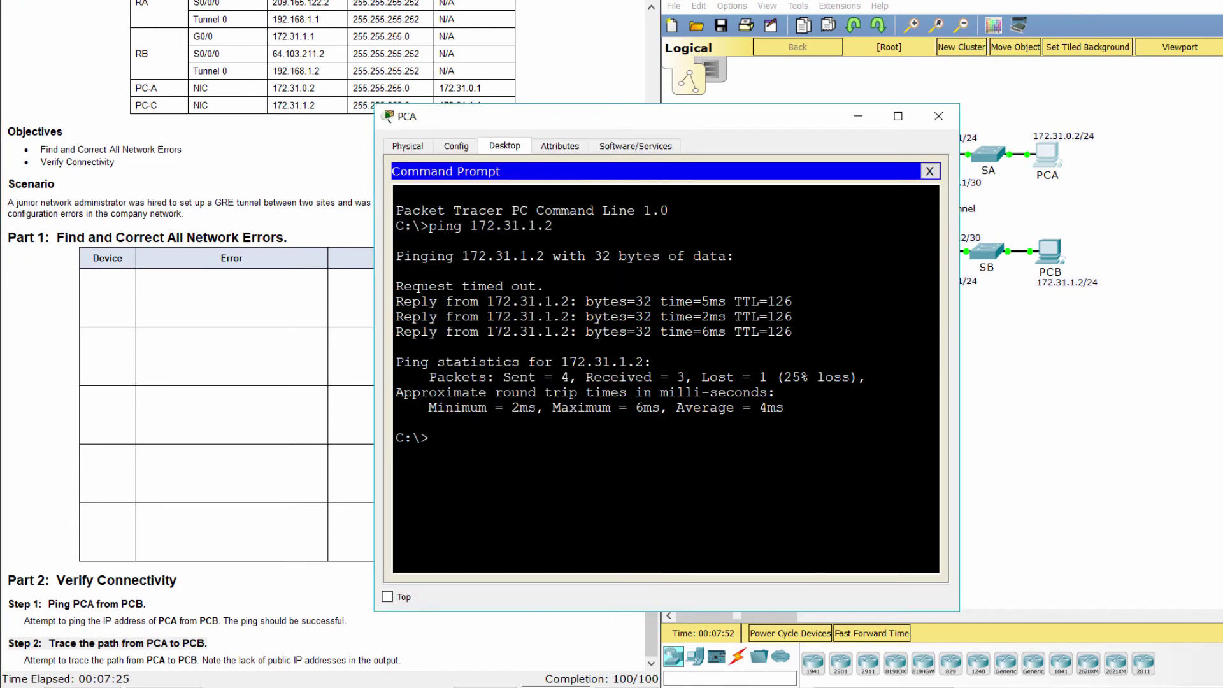
type("tracert 172.31.1.2")
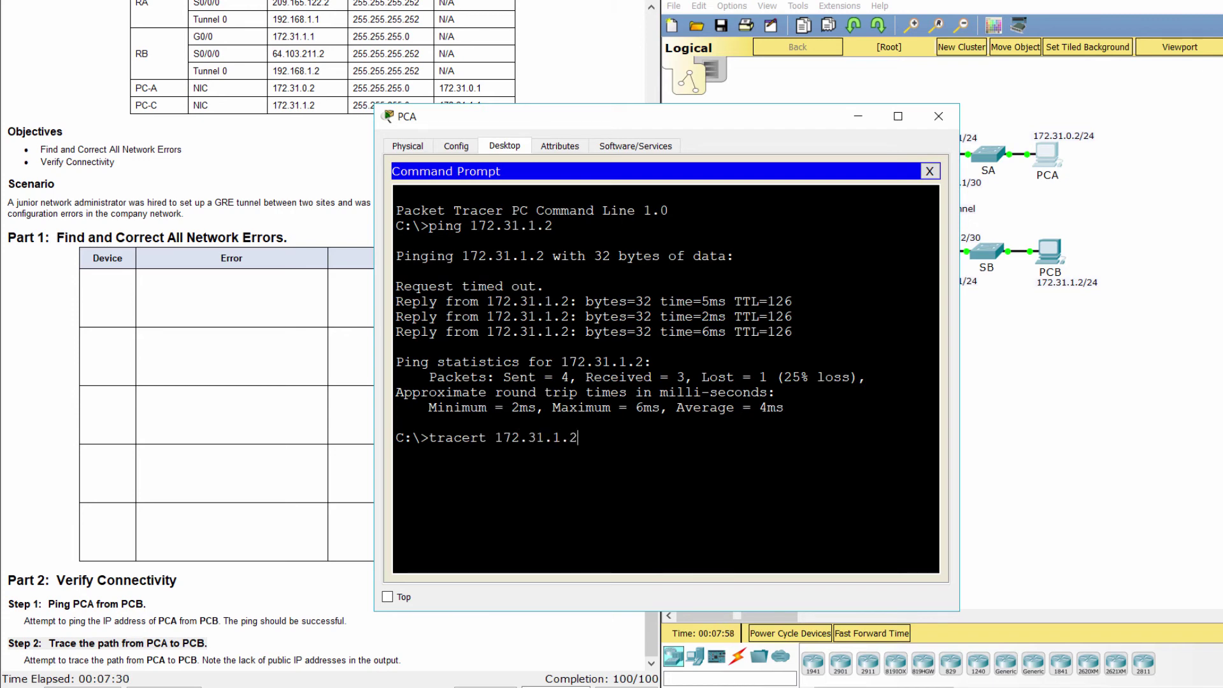
key("Return")
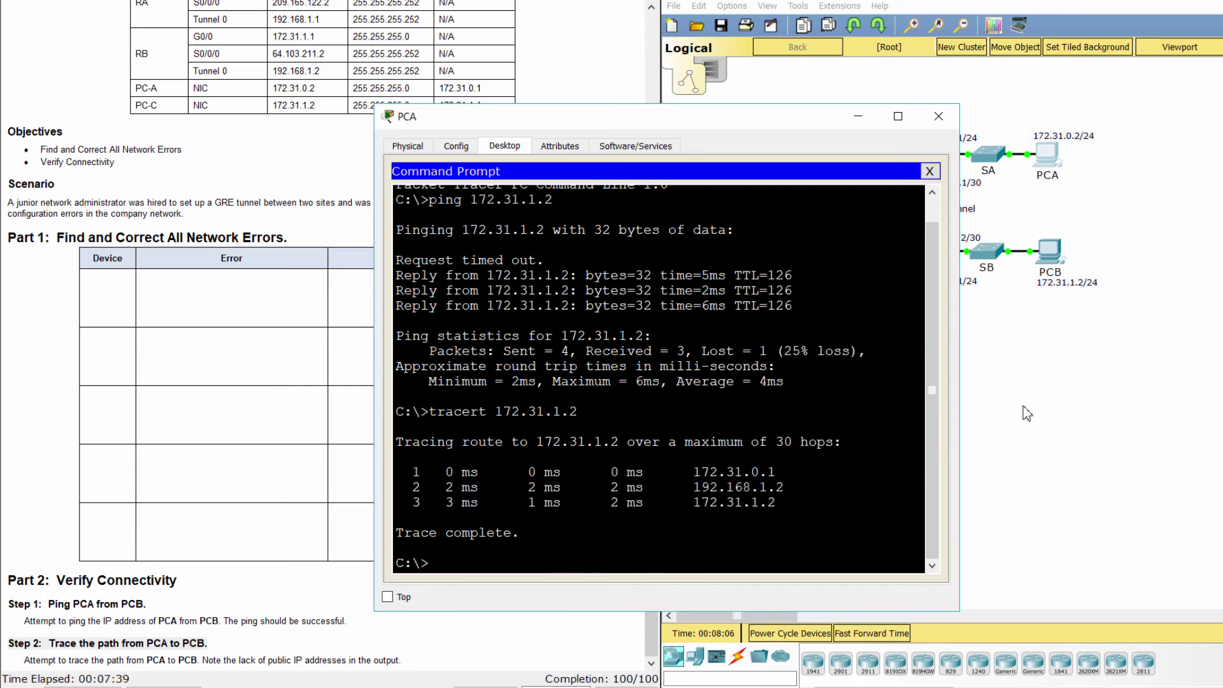
left_click(999, 340)
Step: Display RA's running configuration with do show run in its CLI
left_click(927, 155)
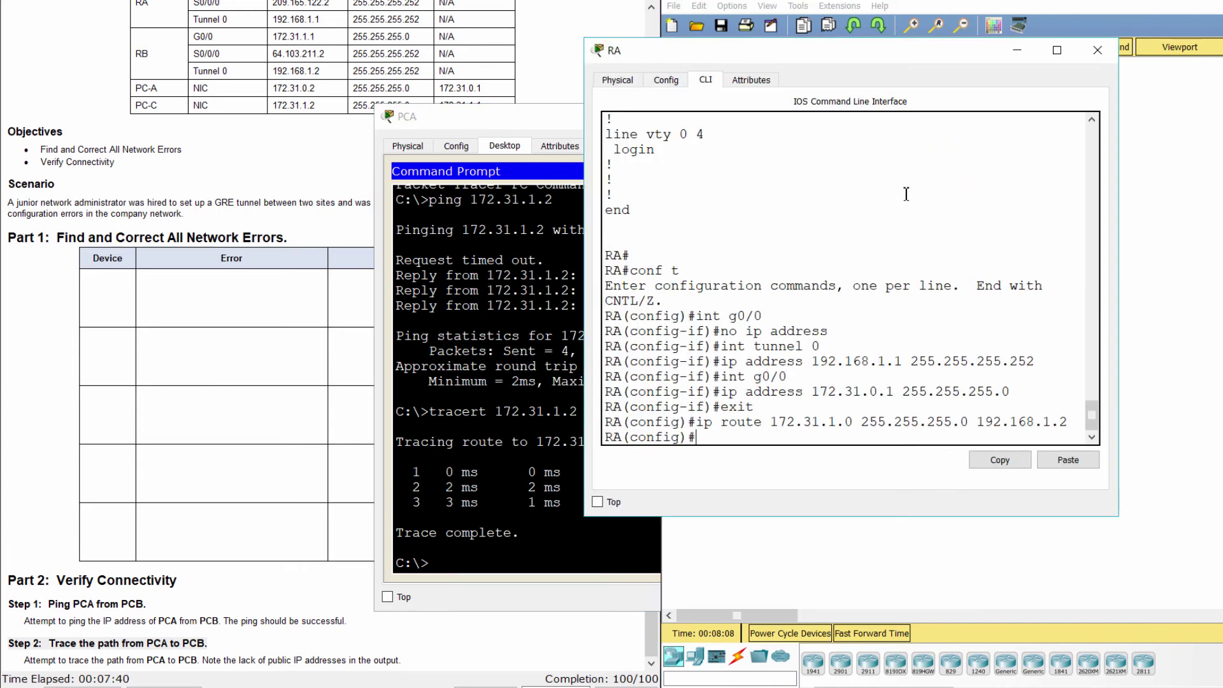
type("do show run")
key("Return")
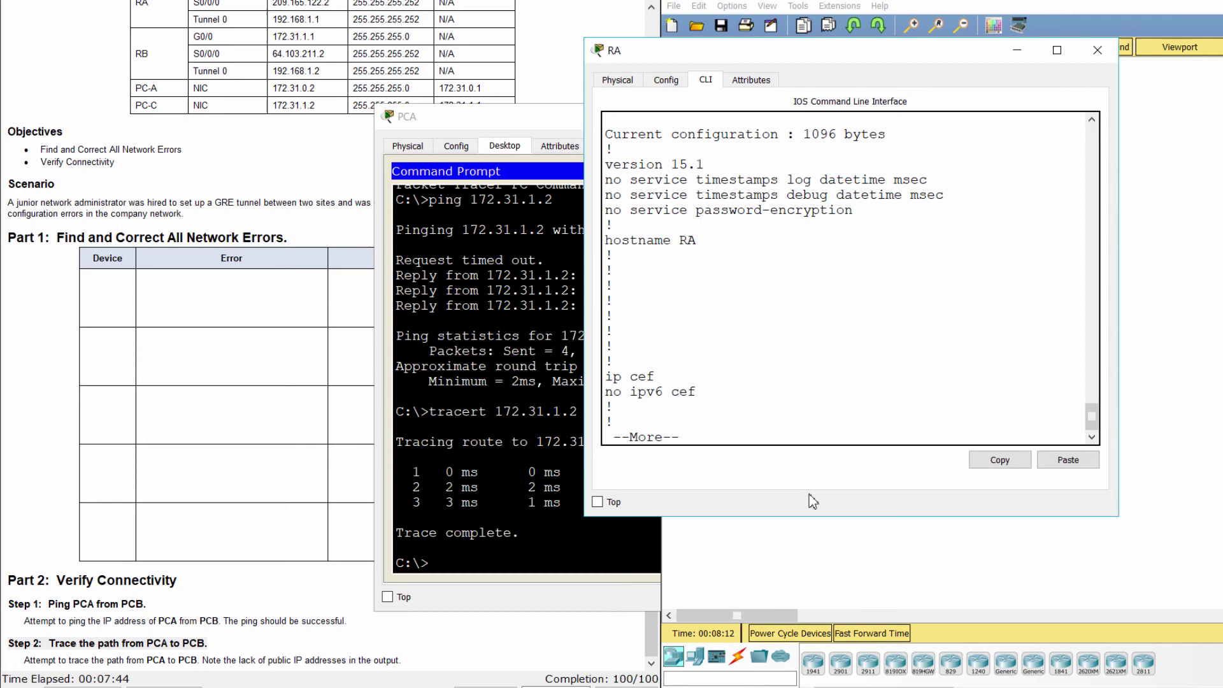
key("space")
key("space")
key("space")
key("space")
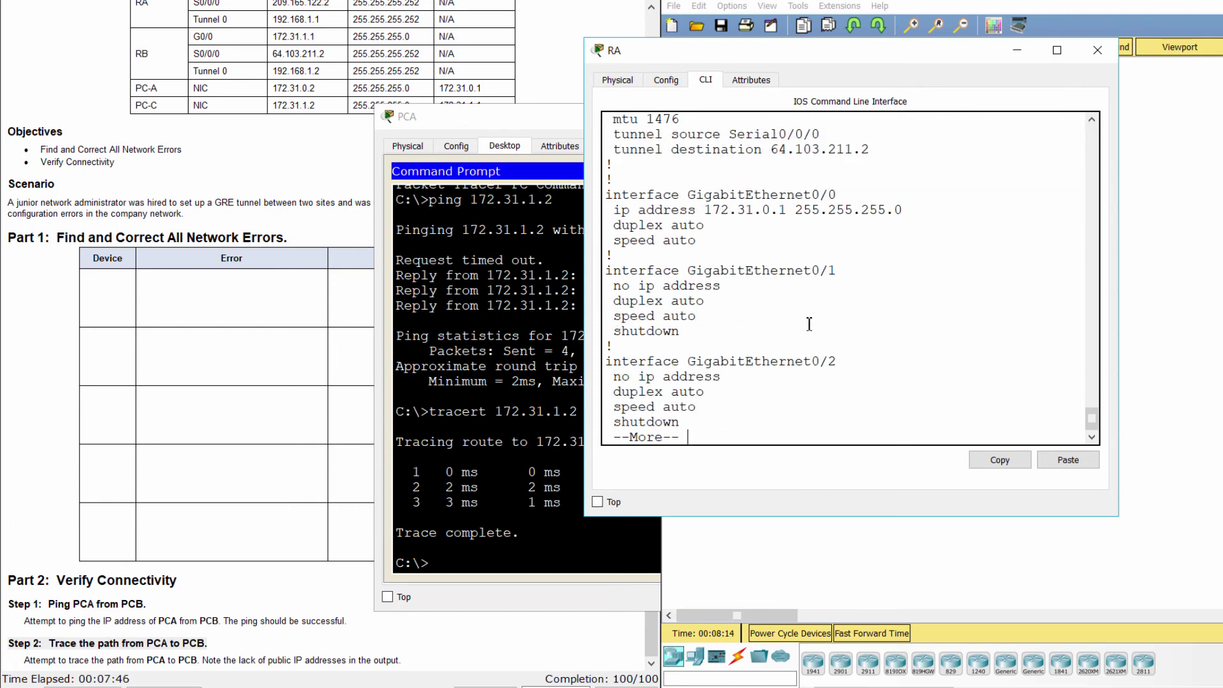
Step: Review RA's Tunnel0 settings and its static route via 192.168.1.2
scroll(809, 325, "up", 20)
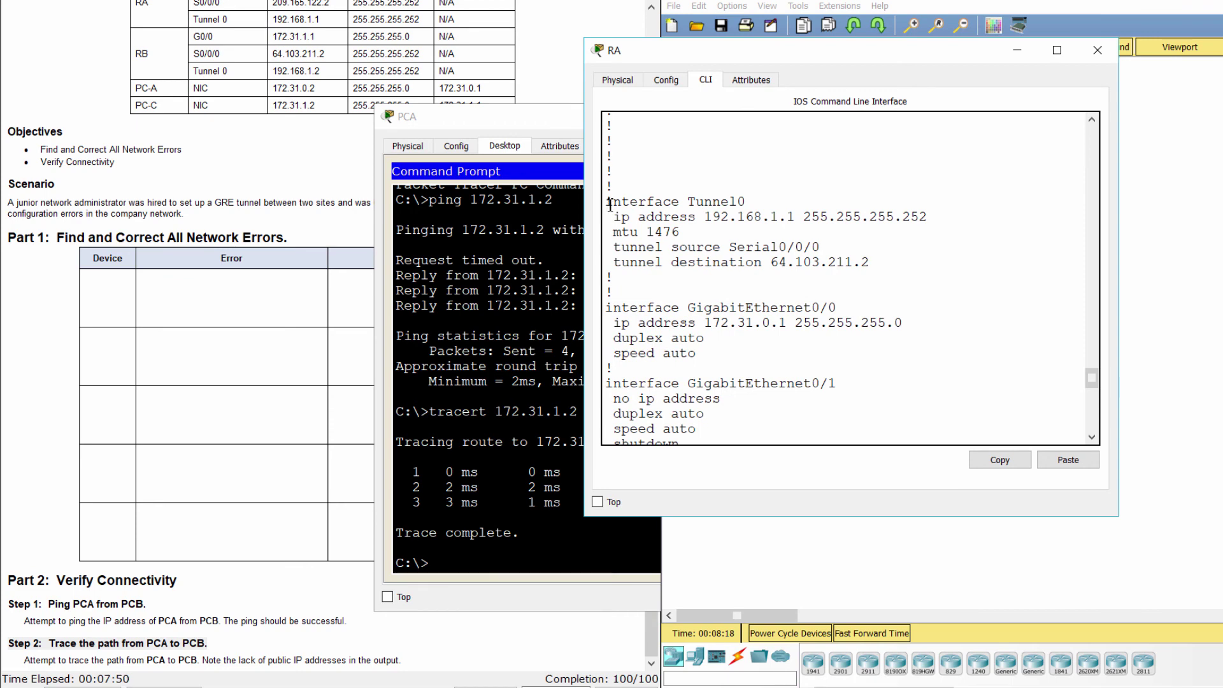
left_click_drag(605, 201, 797, 354)
left_click(796, 354)
scroll(797, 354, "down", 12)
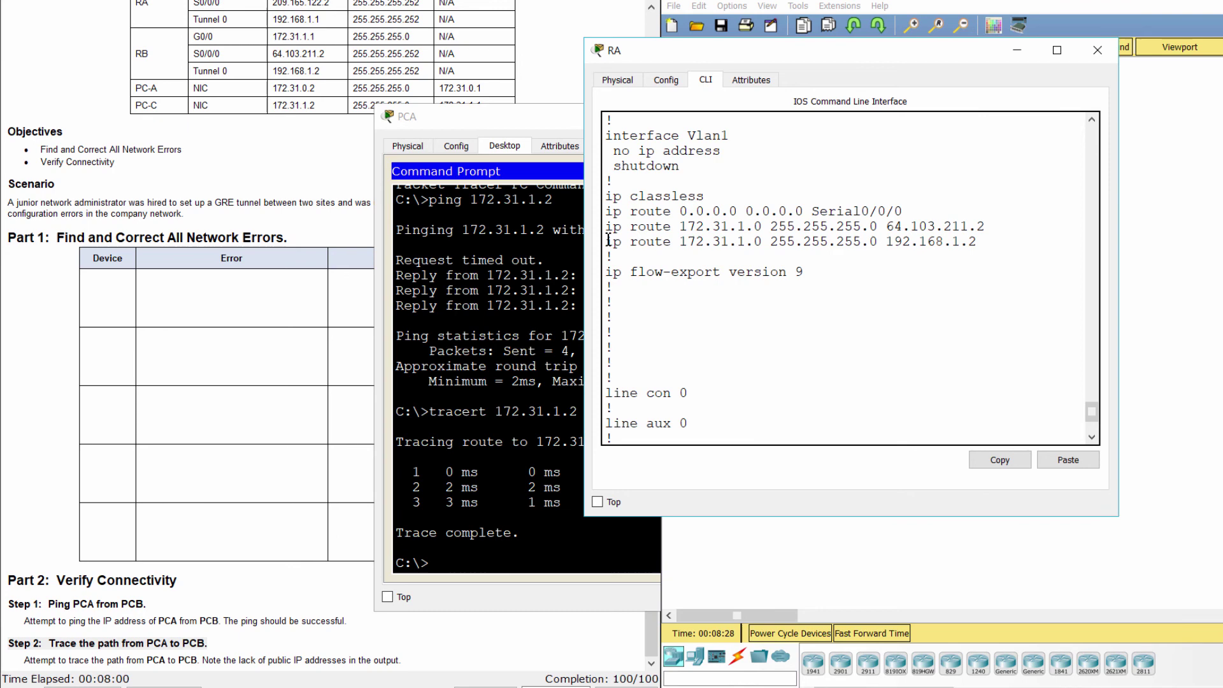
left_click_drag(609, 241, 982, 250)
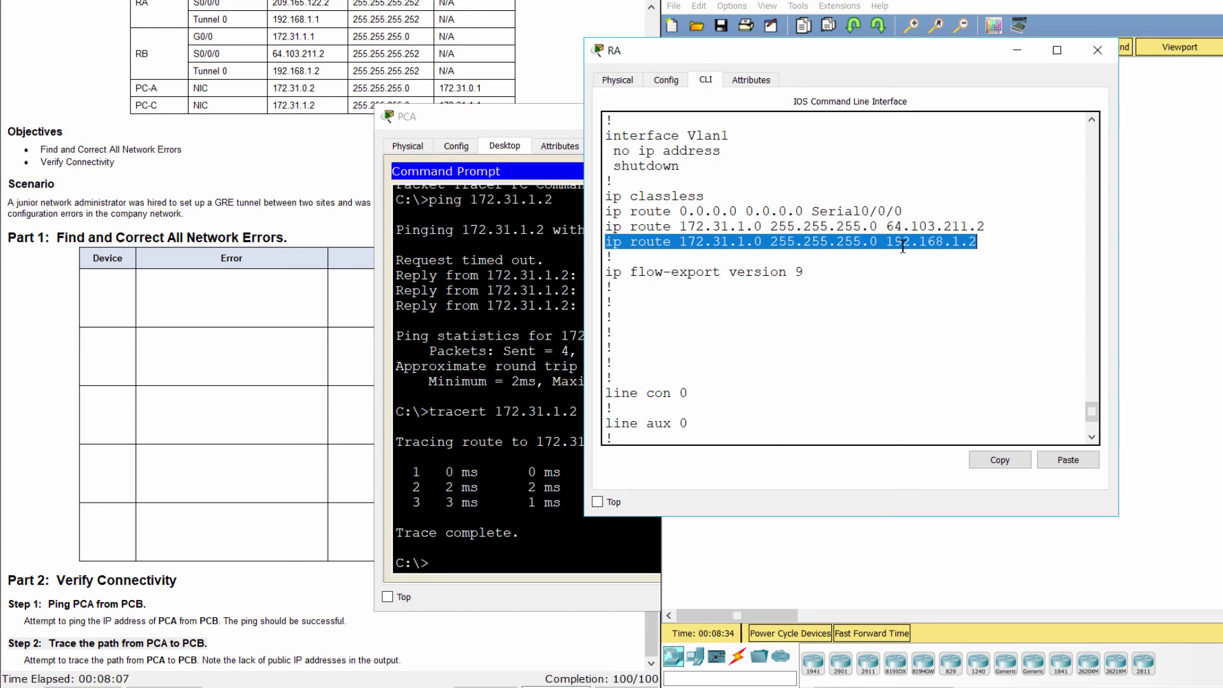
left_click(1011, 279)
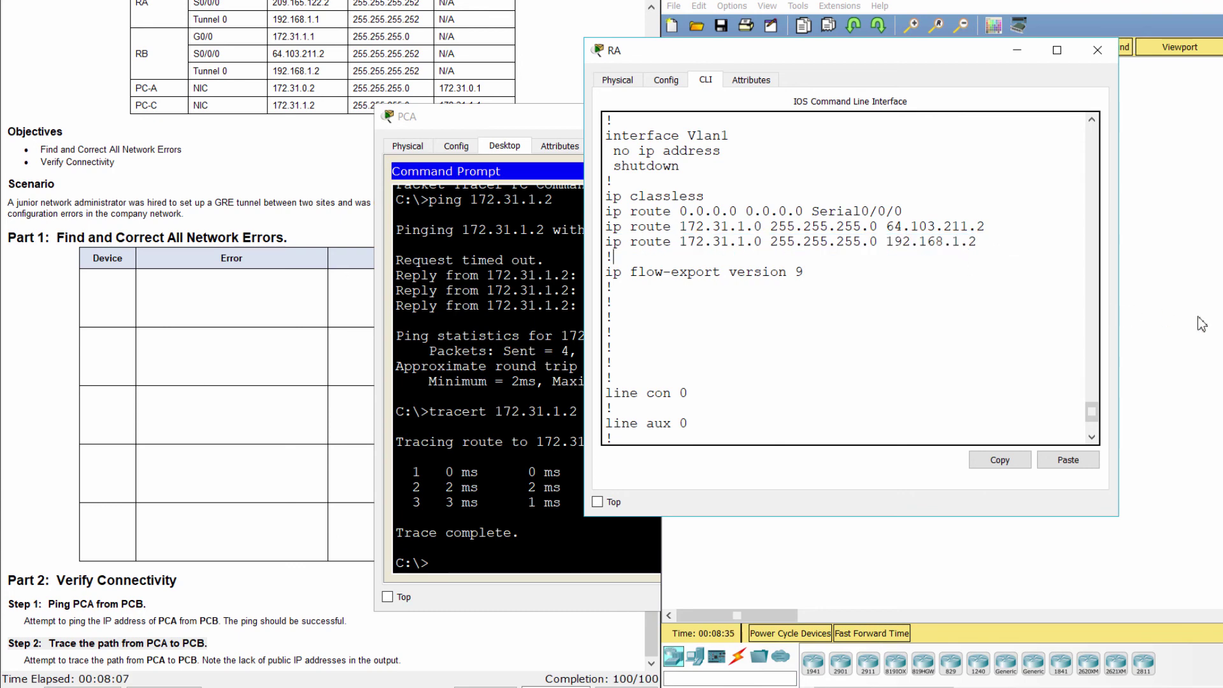
Step: Display RB's running configuration with do show run in its CLI
left_click(1163, 316)
left_click(921, 263)
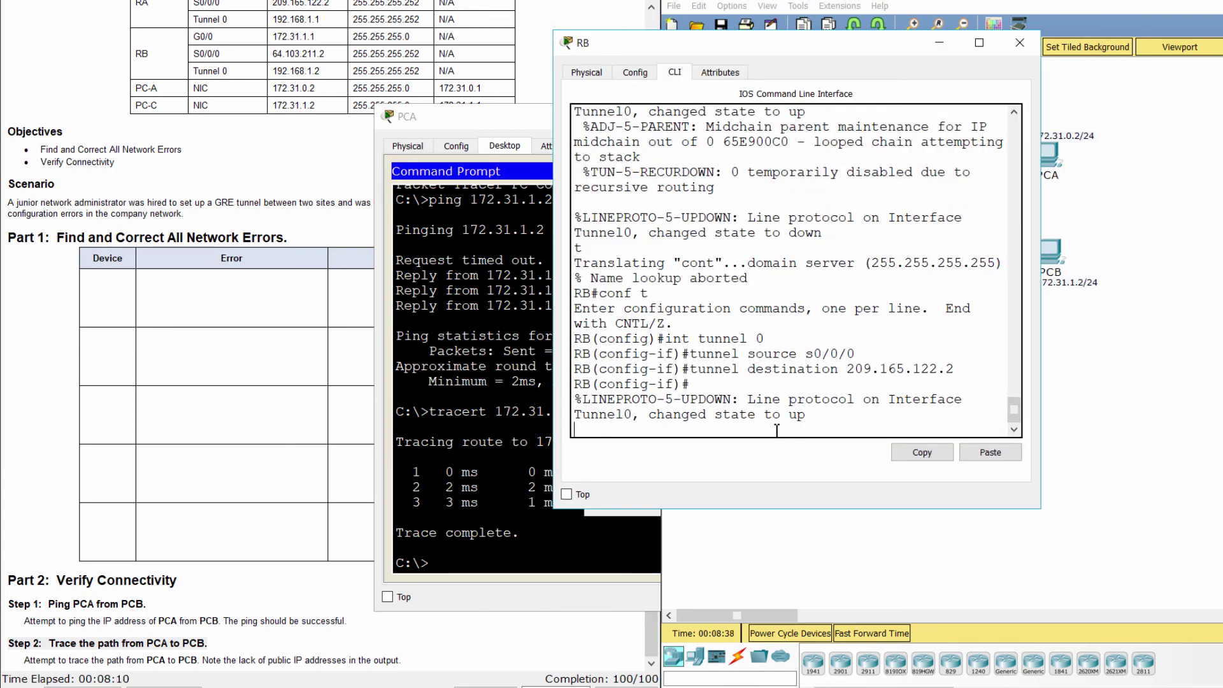
key("Return")
type("do s")
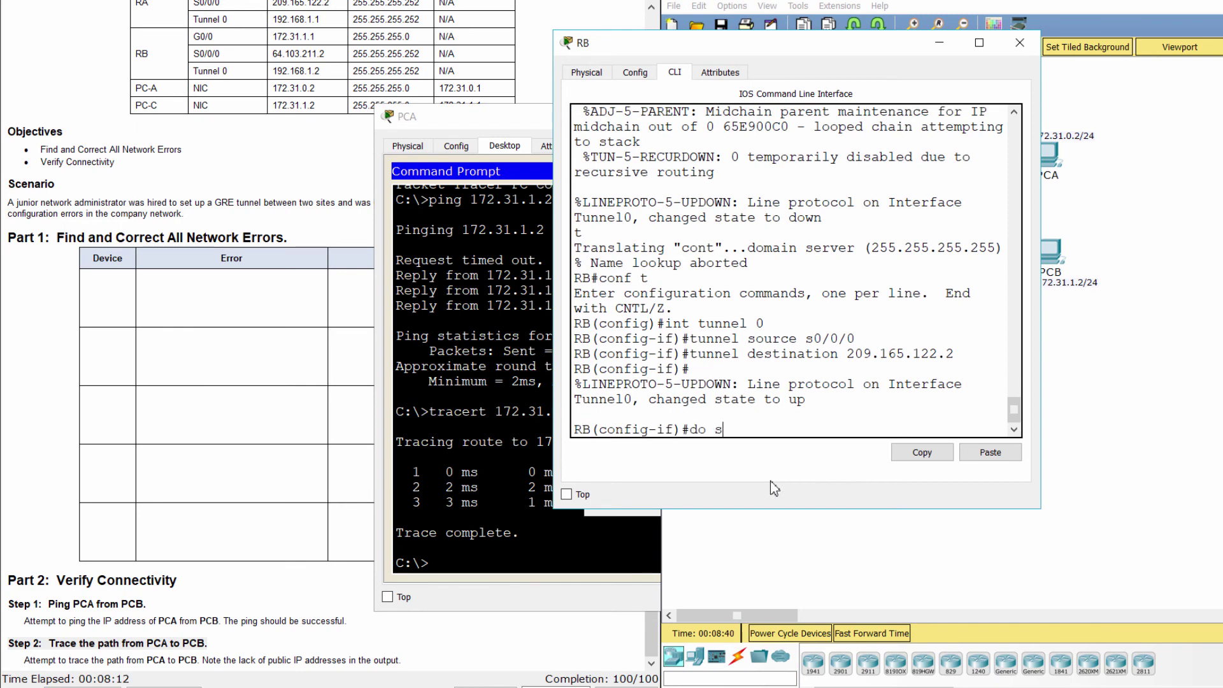
type("how run")
key("Return")
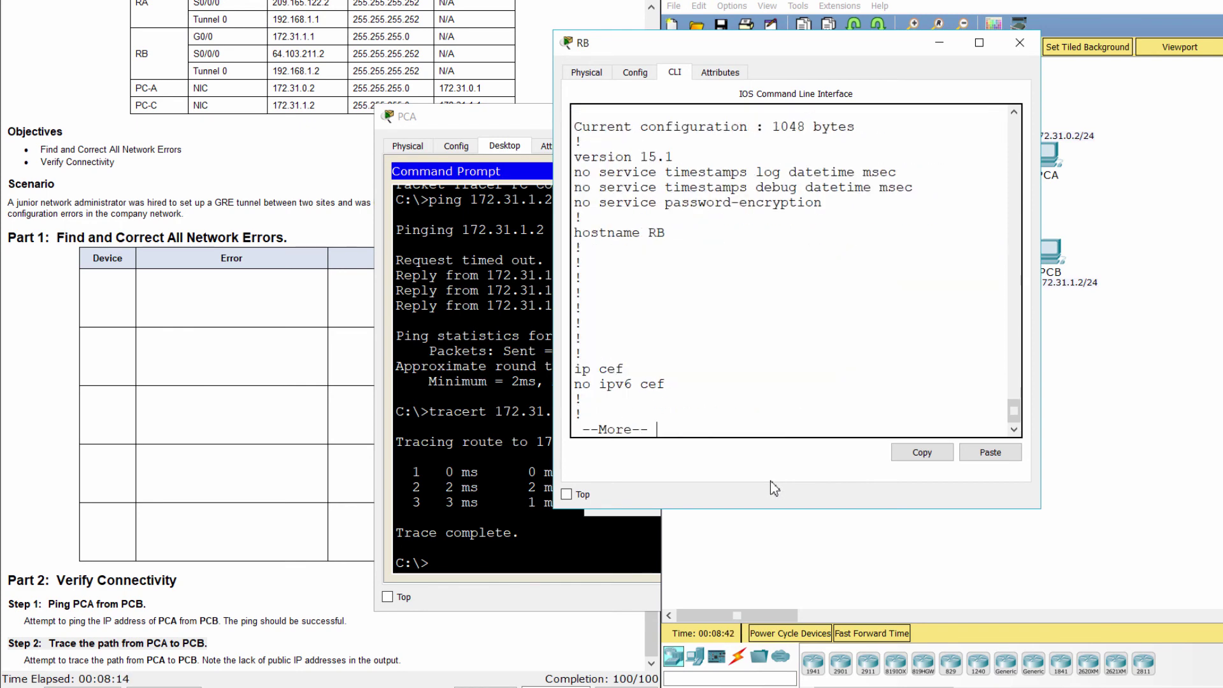
key("space")
key("space")
key("space")
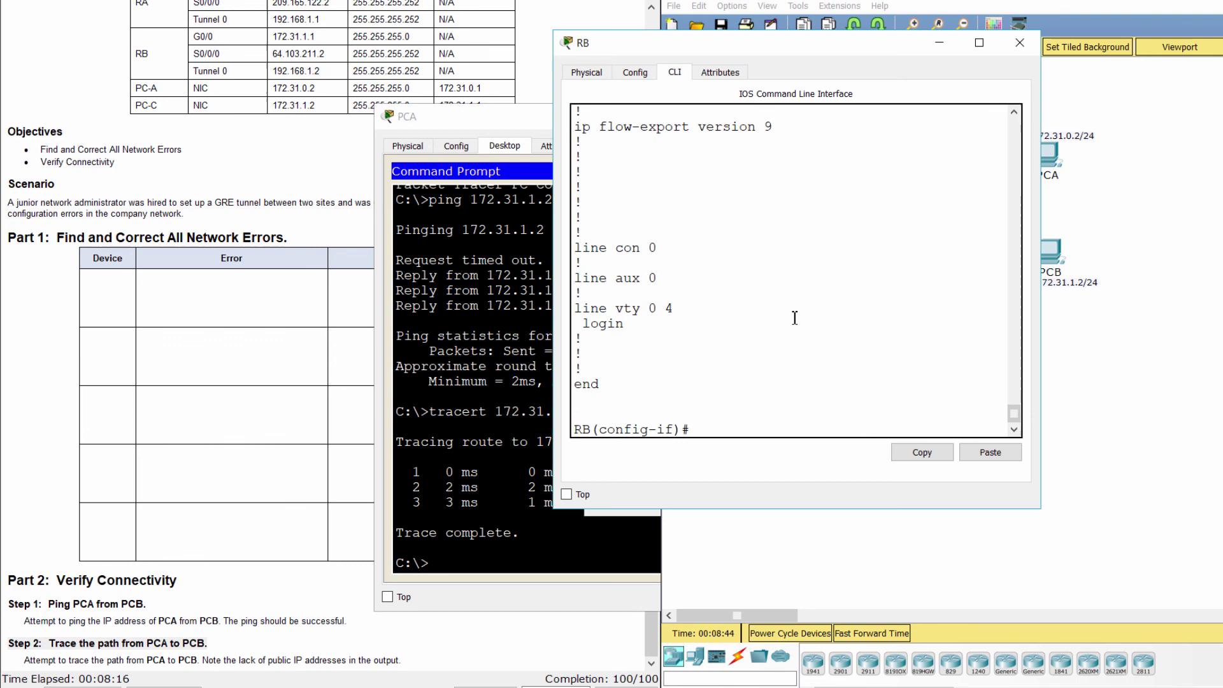
Step: Review RB's Tunnel0 source Serial0/0/0 and destination 209.165.122.2
scroll(784, 319, "up", 10)
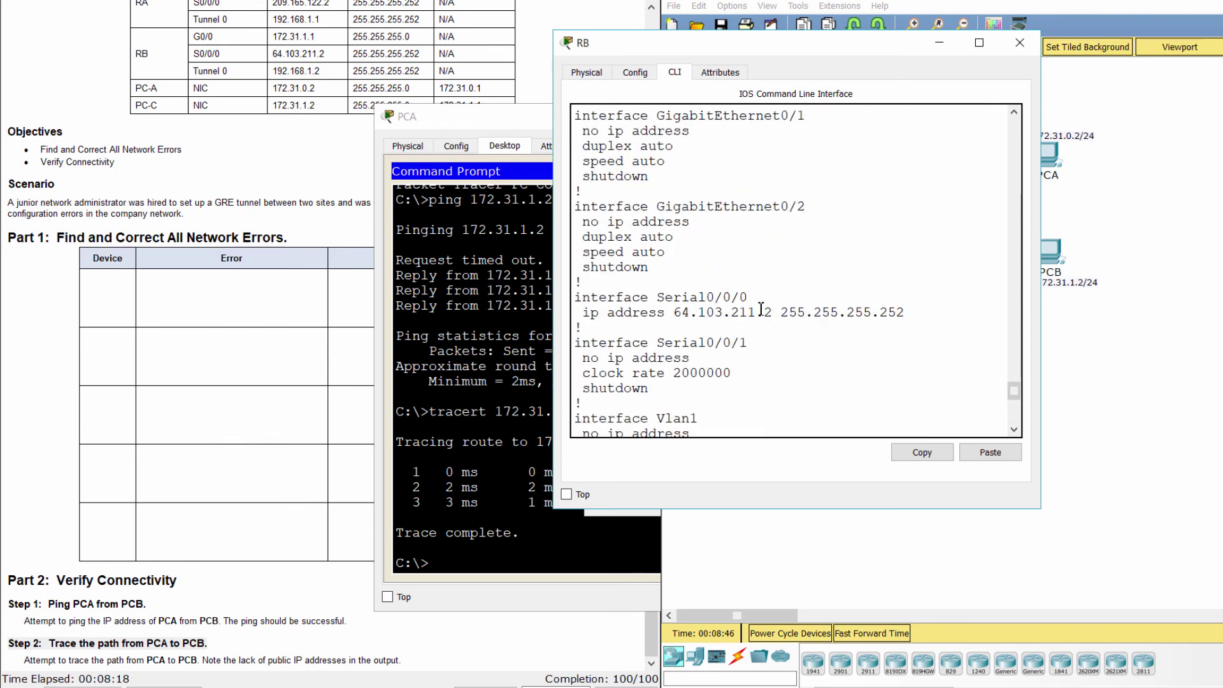
scroll(761, 309, "up", 6)
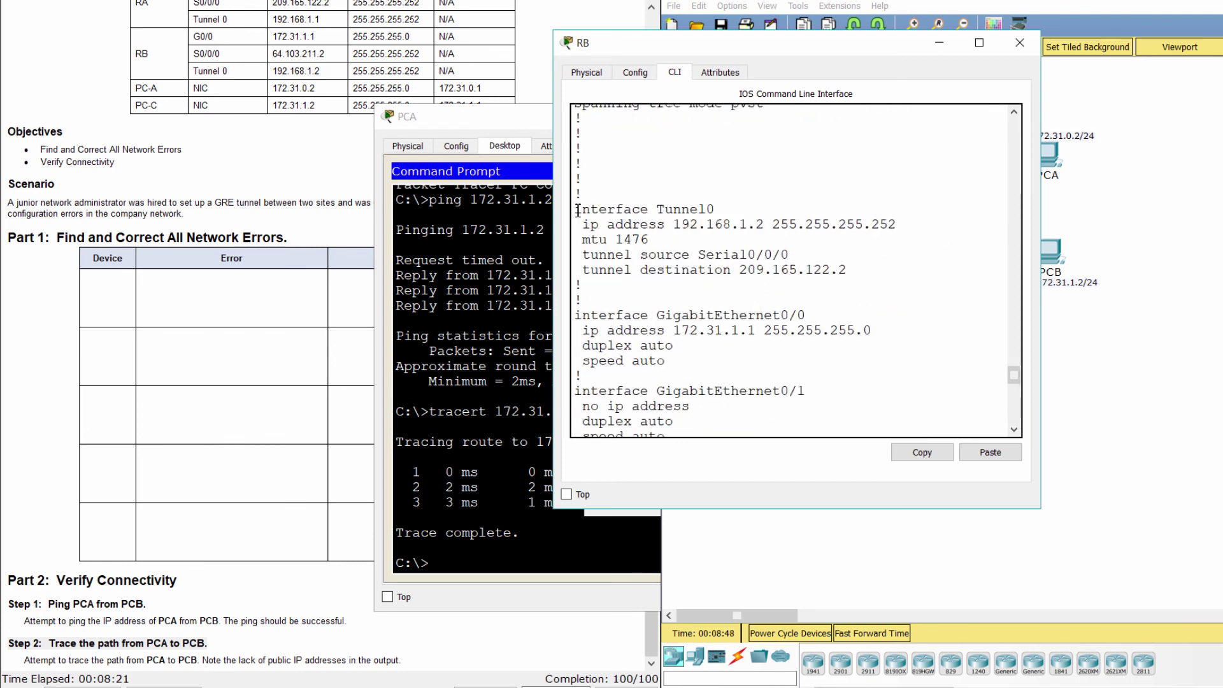
left_click_drag(578, 210, 722, 294)
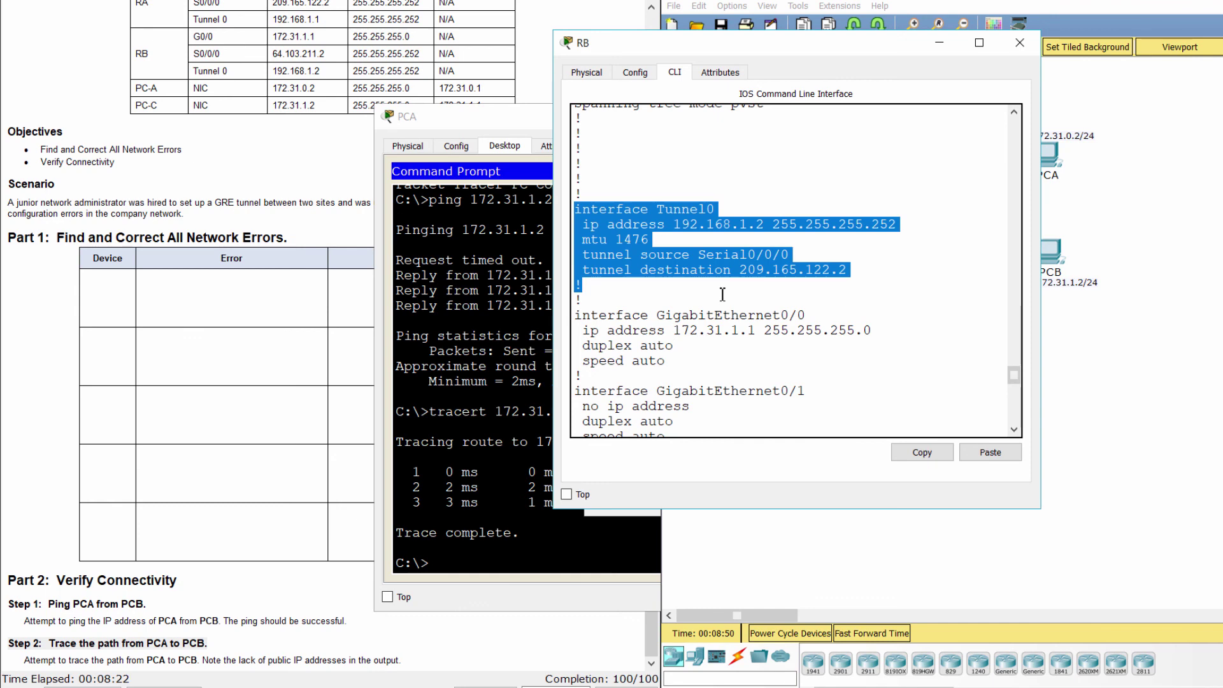
left_click(898, 271)
left_click(837, 246)
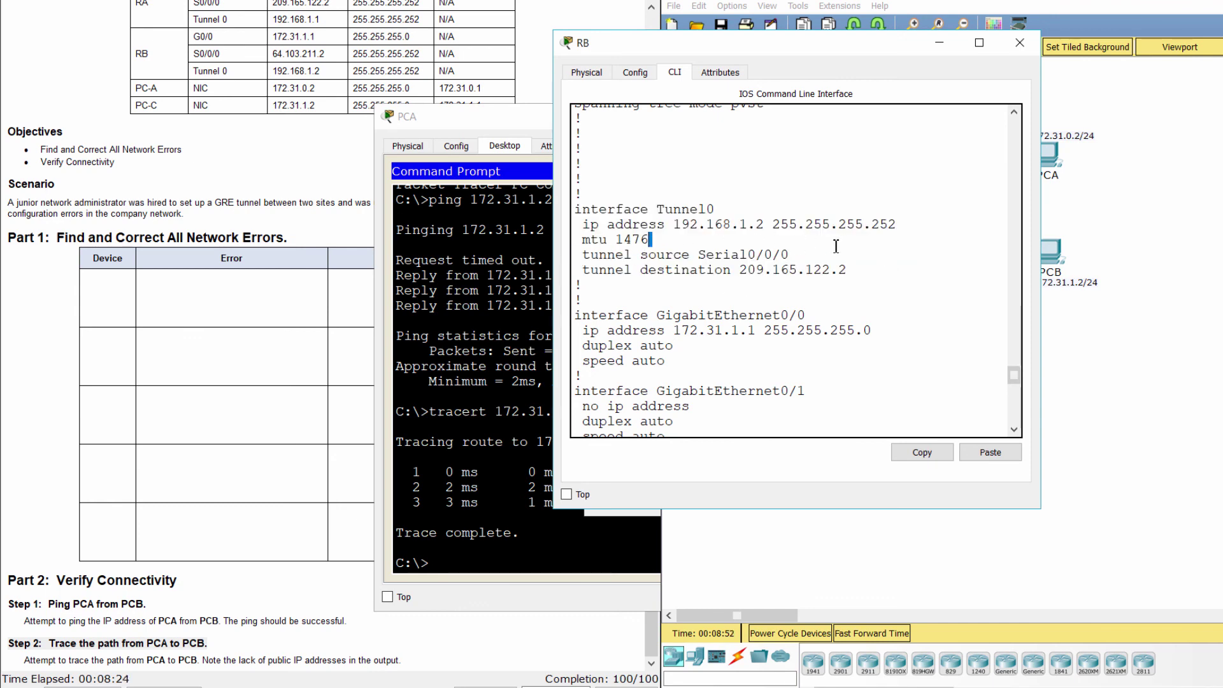
left_click_drag(836, 247, 866, 273)
left_click(873, 279)
Step: Check RB's static route to 172.31.0.0 via 192.168.1.1, then return to the activity instructions
scroll(874, 278, "down", 6)
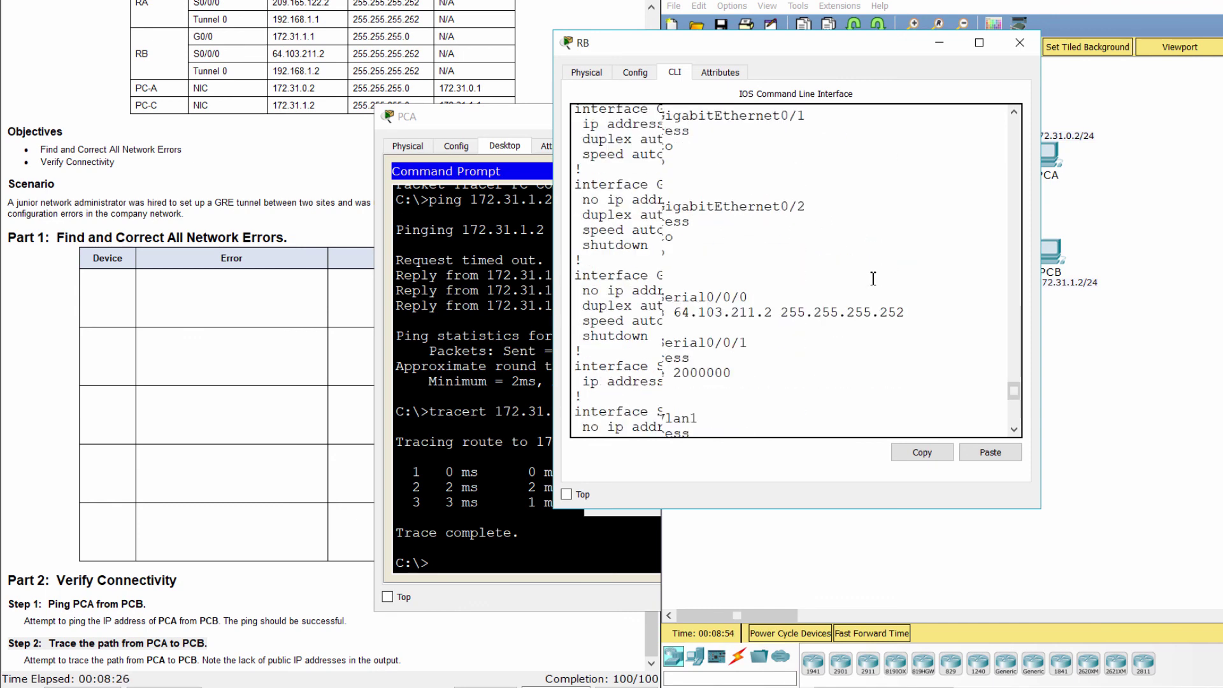
scroll(874, 278, "down", 4)
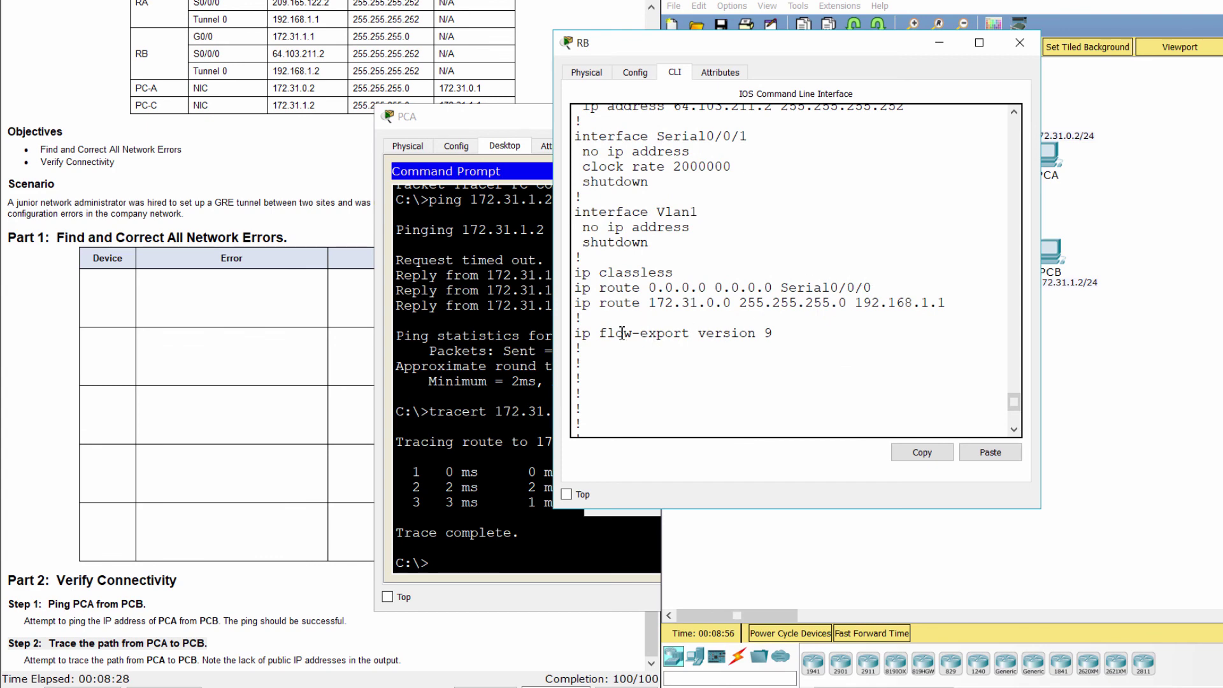
left_click_drag(582, 301, 948, 320)
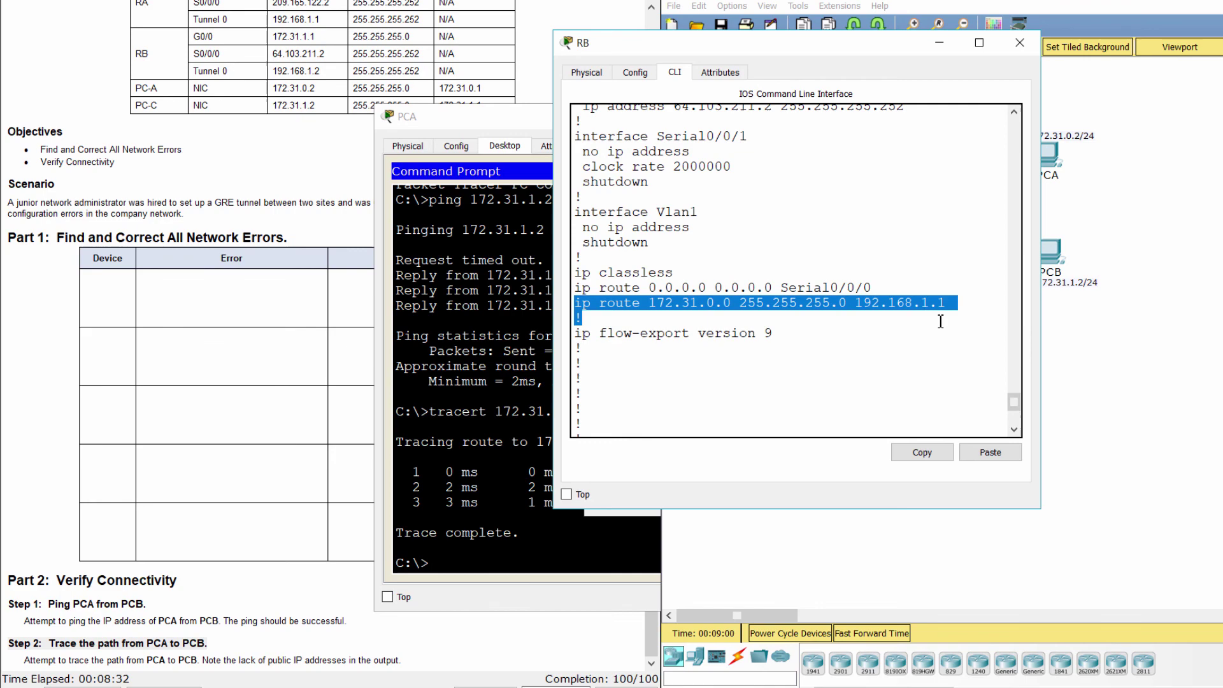
left_click(940, 321)
scroll(930, 334, "down", 5)
scroll(933, 351, "up", 2)
scroll(895, 353, "up", 2)
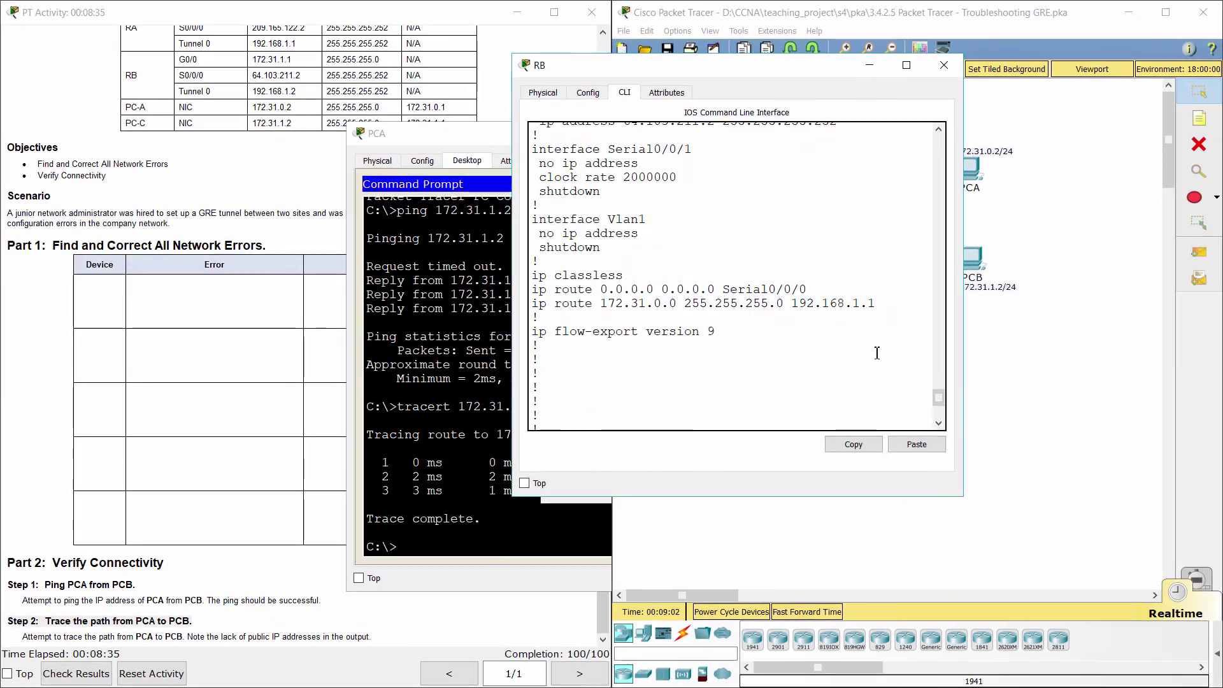
scroll(882, 354, "down", 4)
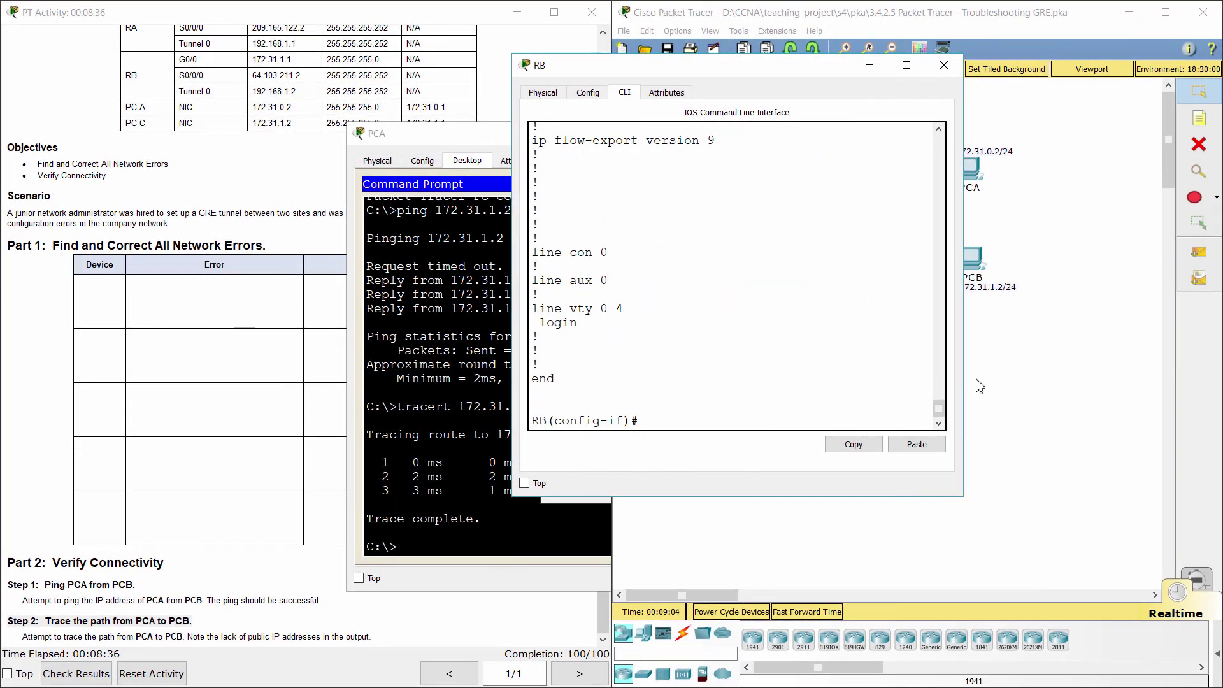
left_click(980, 386)
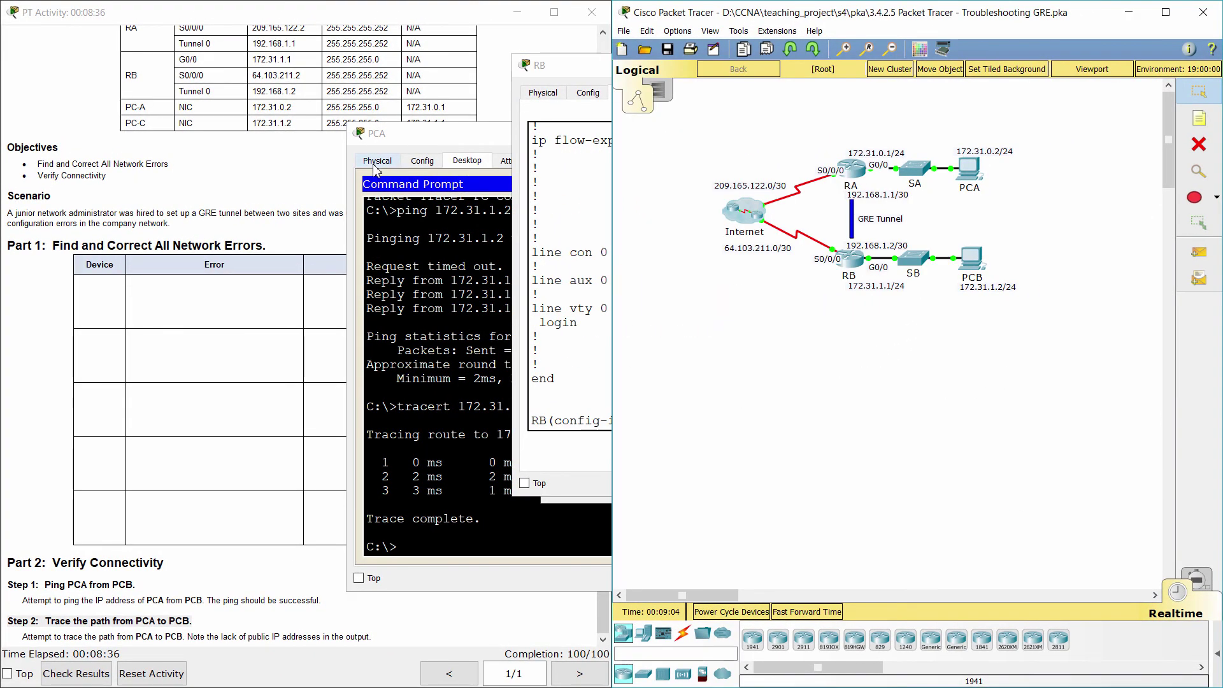